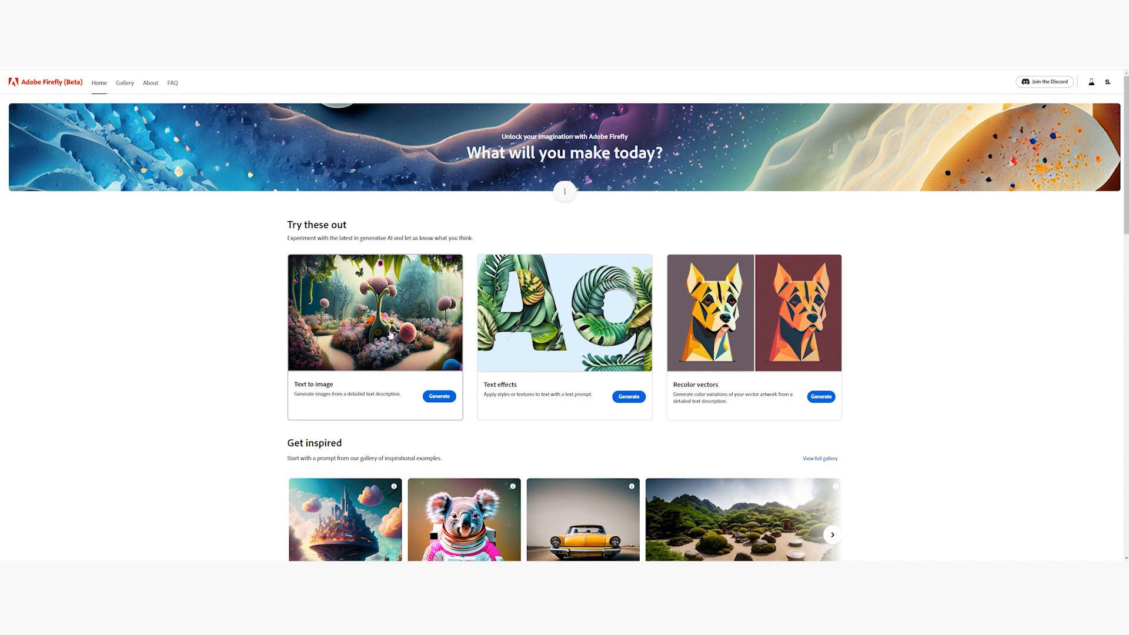
- Open Text to image and try the sample prompt "Eiffel tower in desert with river" from the gallery
scroll(391, 335, "down", 3)
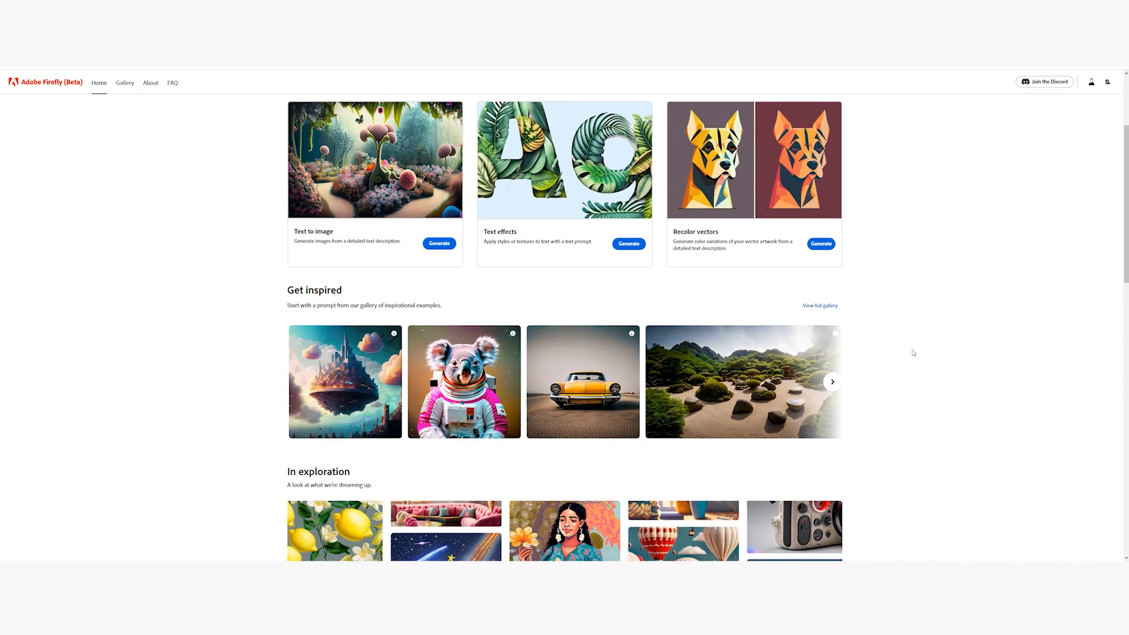
left_click(439, 243)
scroll(441, 249, "up", 14)
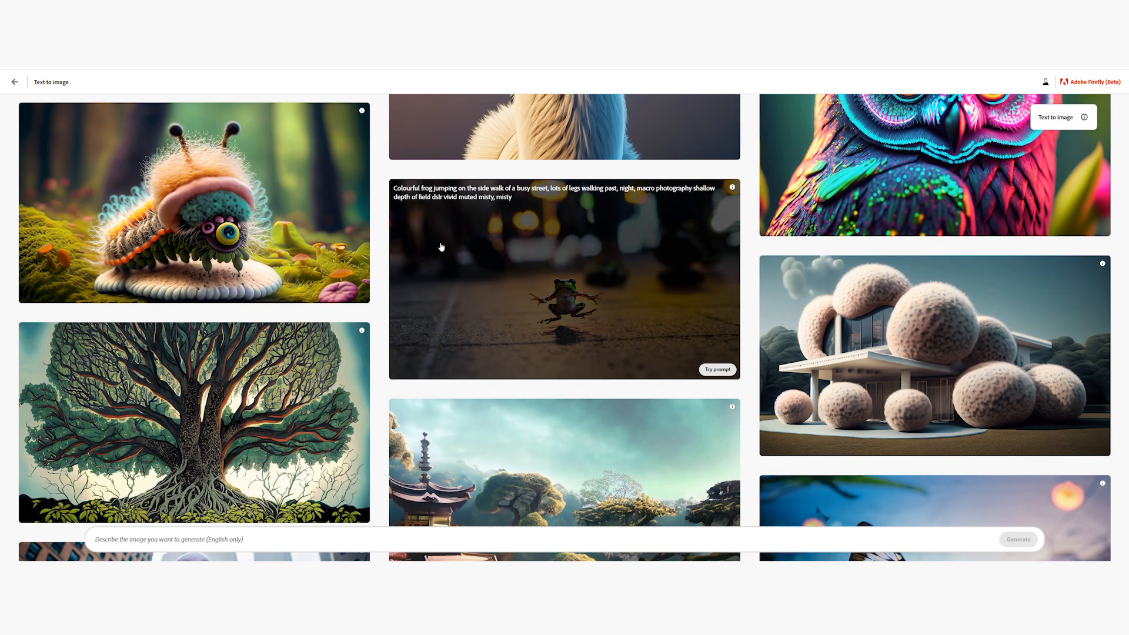
scroll(435, 278, "up", 15)
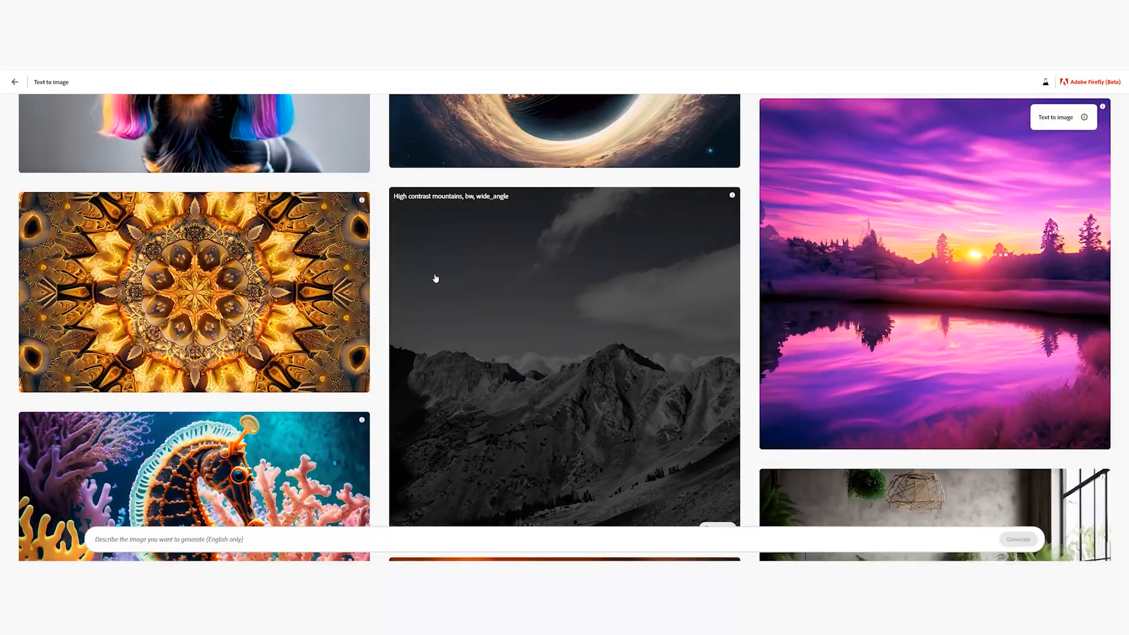
scroll(436, 278, "up", 10)
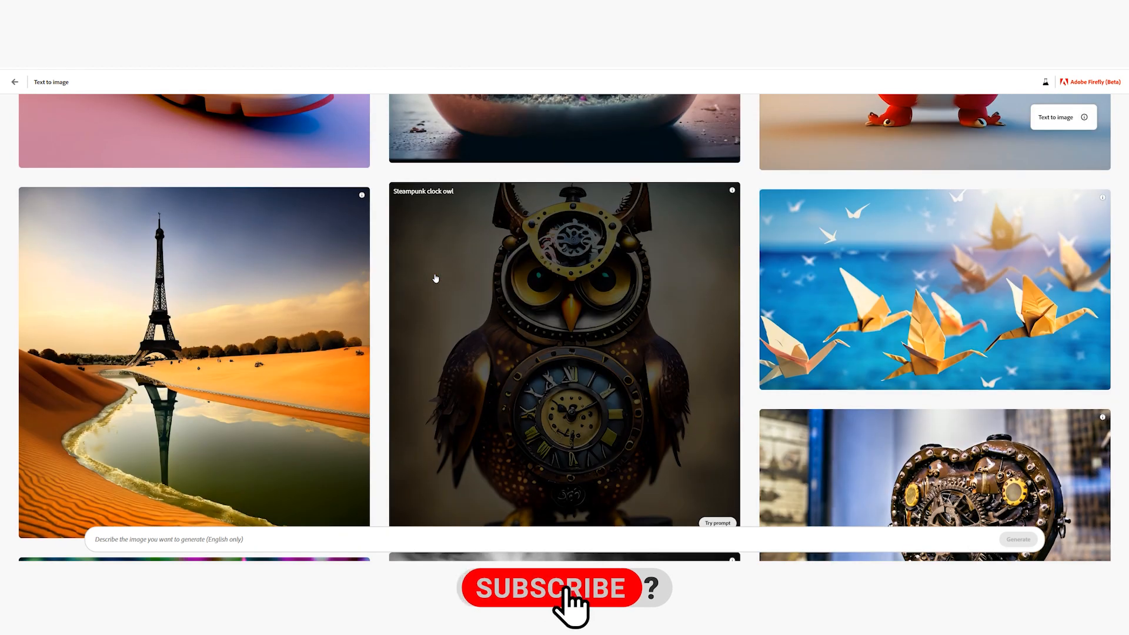
scroll(436, 278, "down", 1)
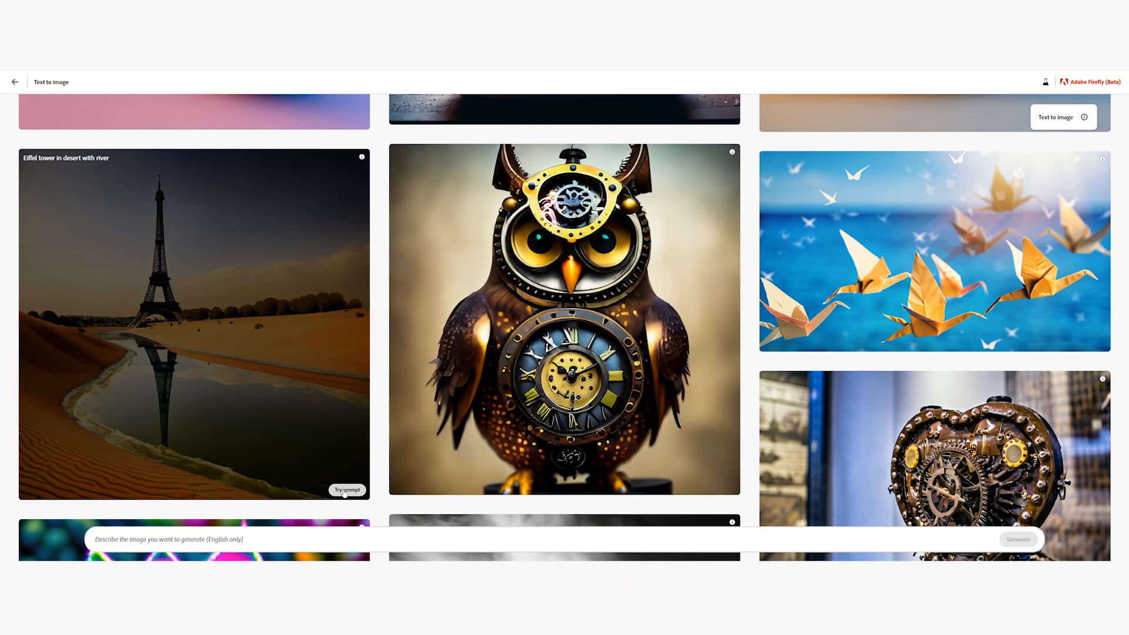
left_click(347, 490)
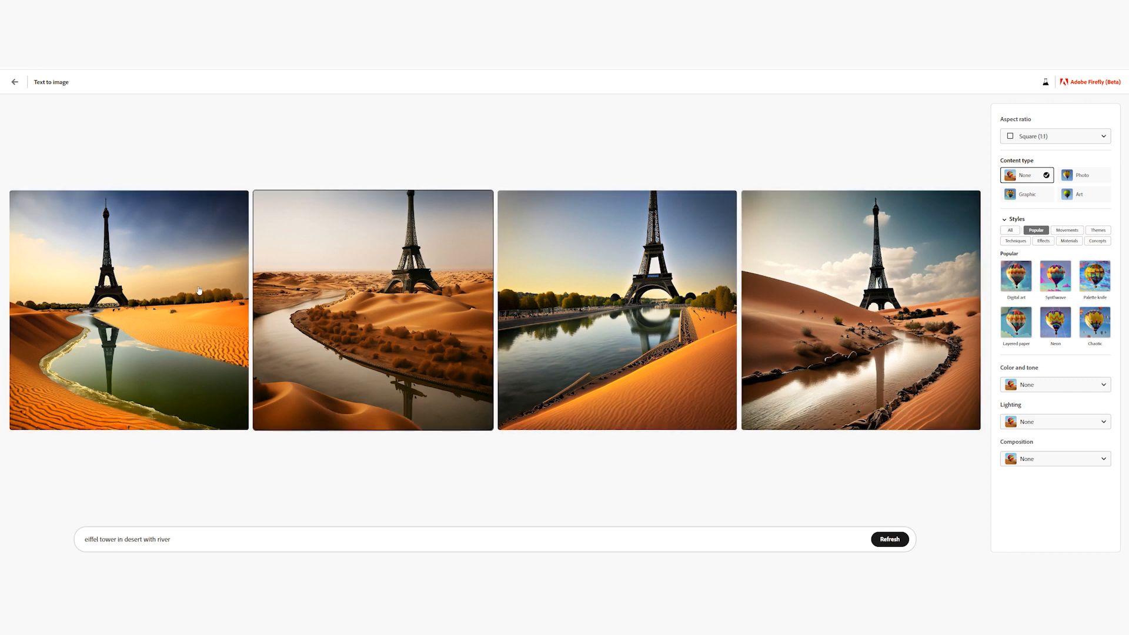
- Replace "desert" with "jungle" in the prompt and generate new images
left_click(191, 538)
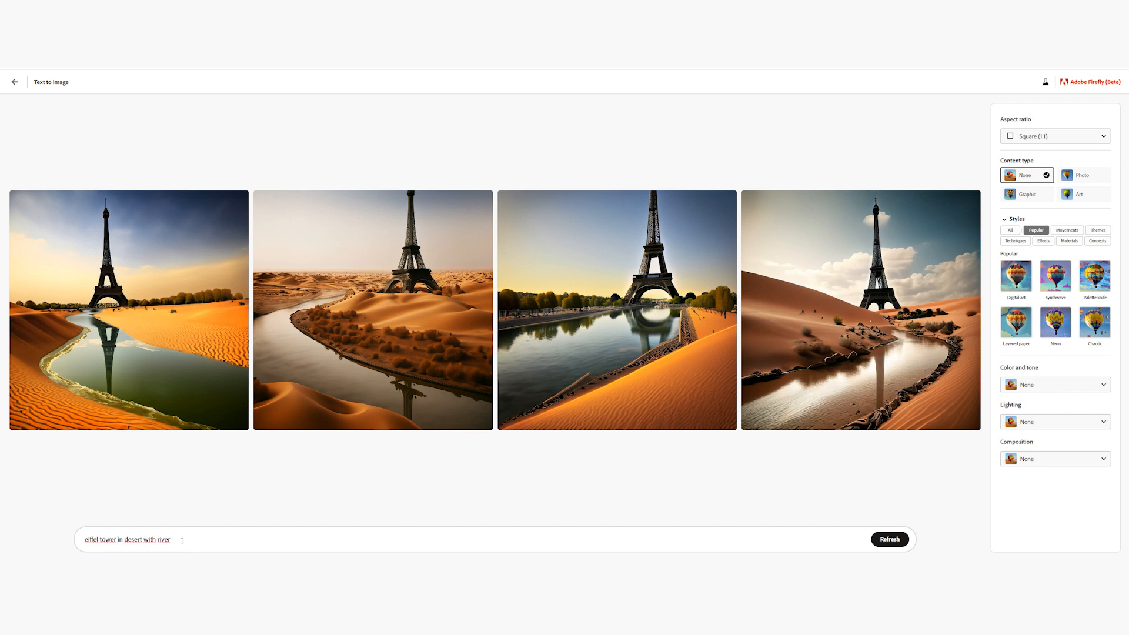
left_click_drag(125, 539, 142, 539)
key("BackSpace")
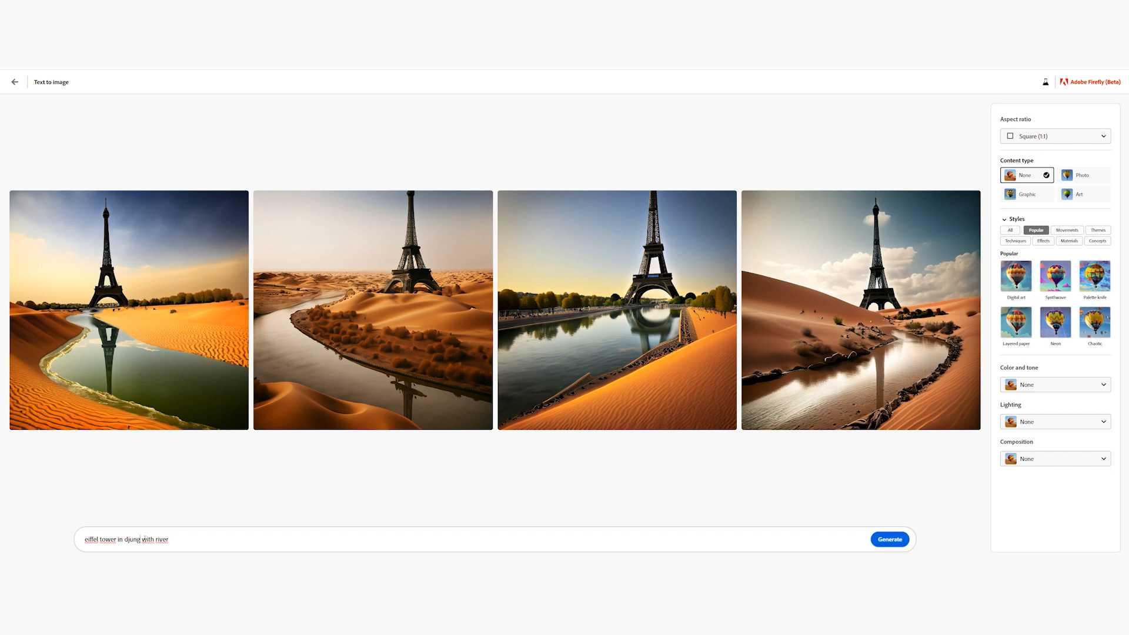
type("jungle")
left_click(886, 540)
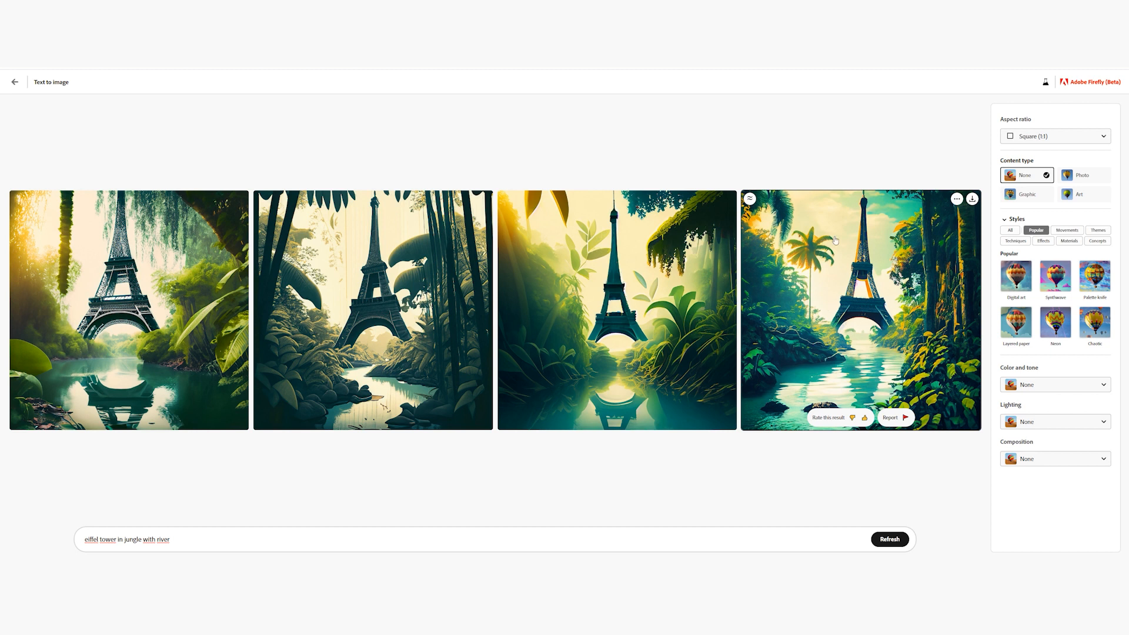
- Set the aspect ratio to Widescreen (16:9) and the content type to Photo
left_click(1055, 137)
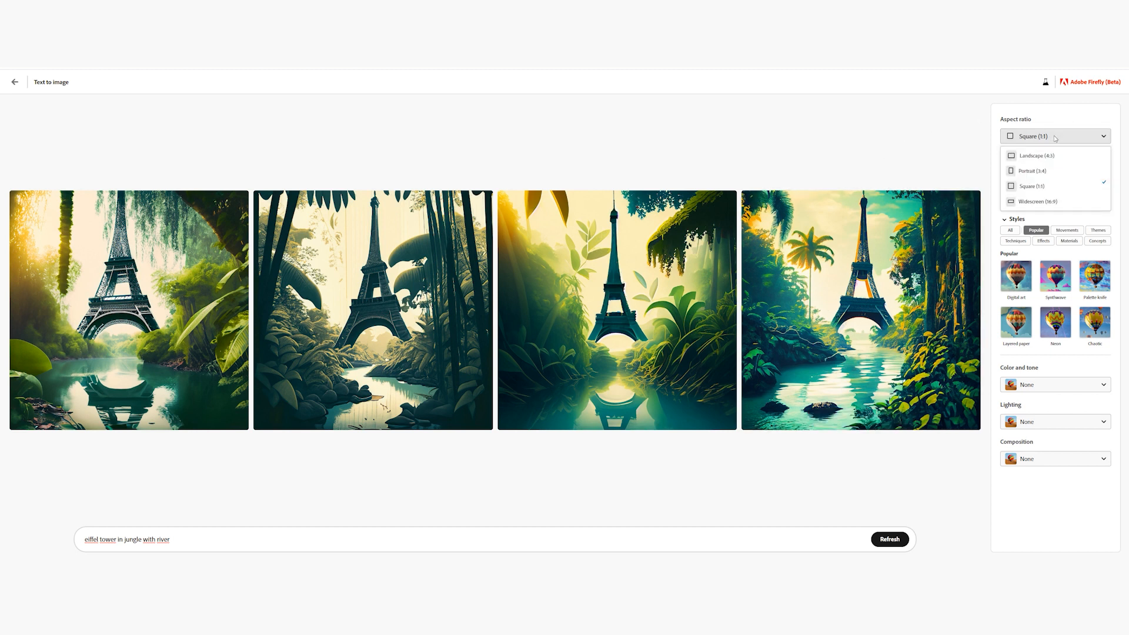
left_click(1040, 202)
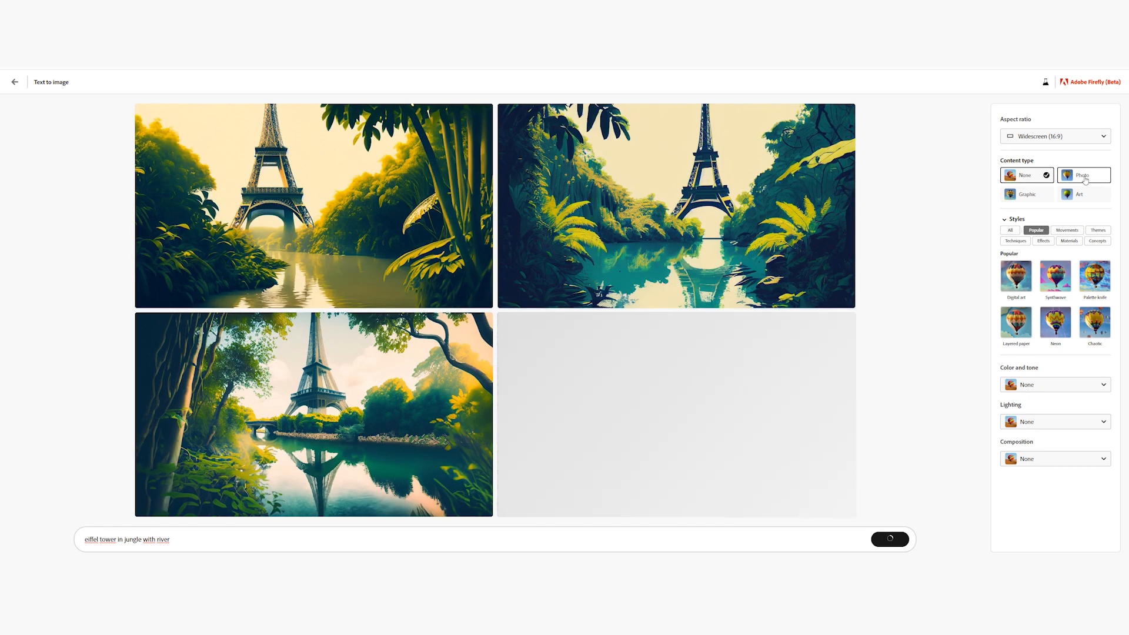
left_click(1085, 179)
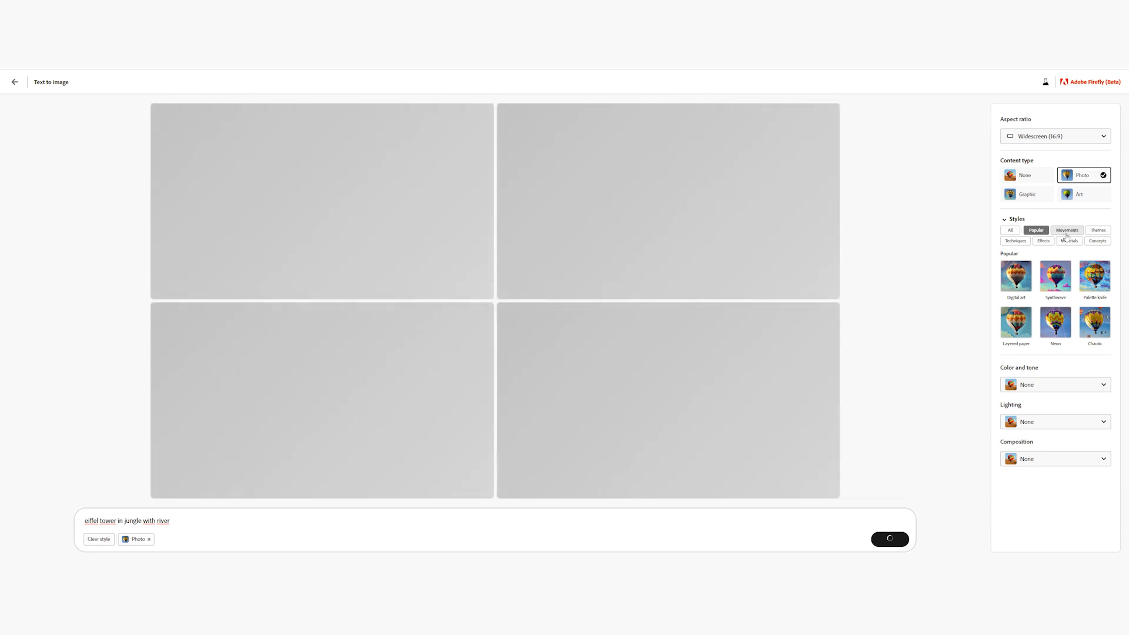
- Browse the style categories Movements, Themes, Techniques, Effects, Materials and Concepts
left_click(1067, 231)
left_click(1091, 230)
left_click(1014, 240)
left_click(1040, 240)
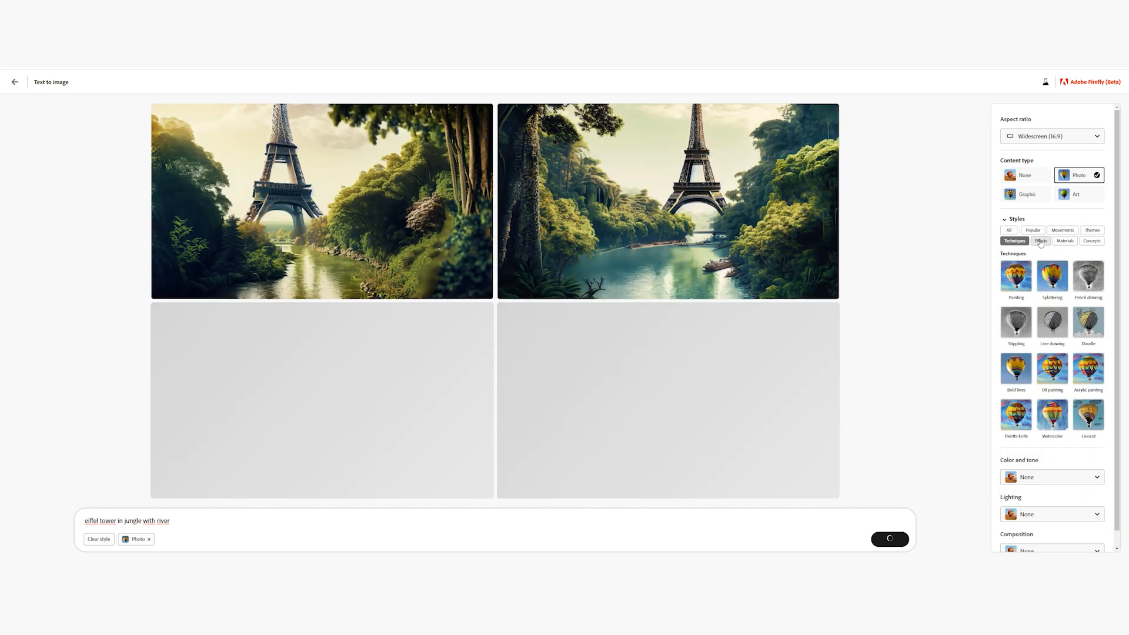
left_click(1070, 242)
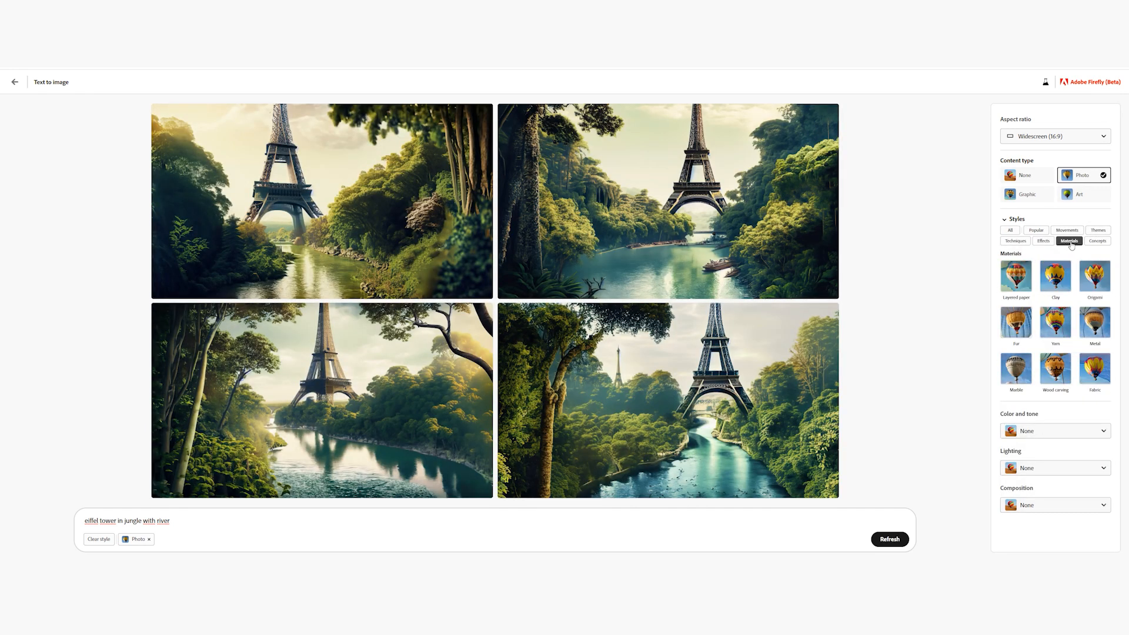
left_click(1093, 243)
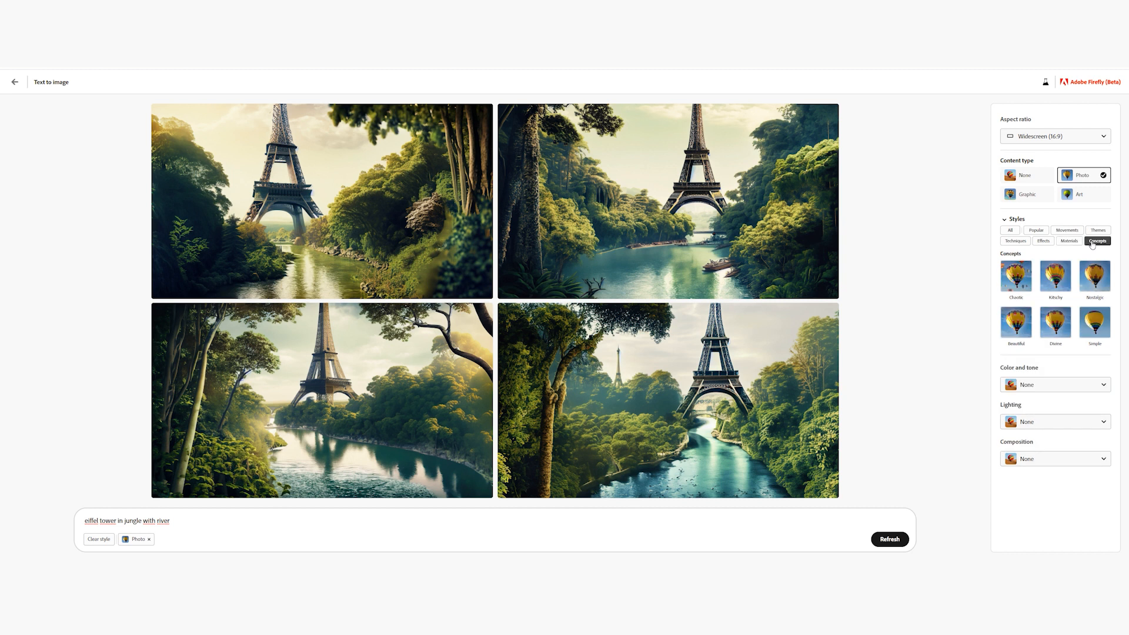
left_click(1097, 231)
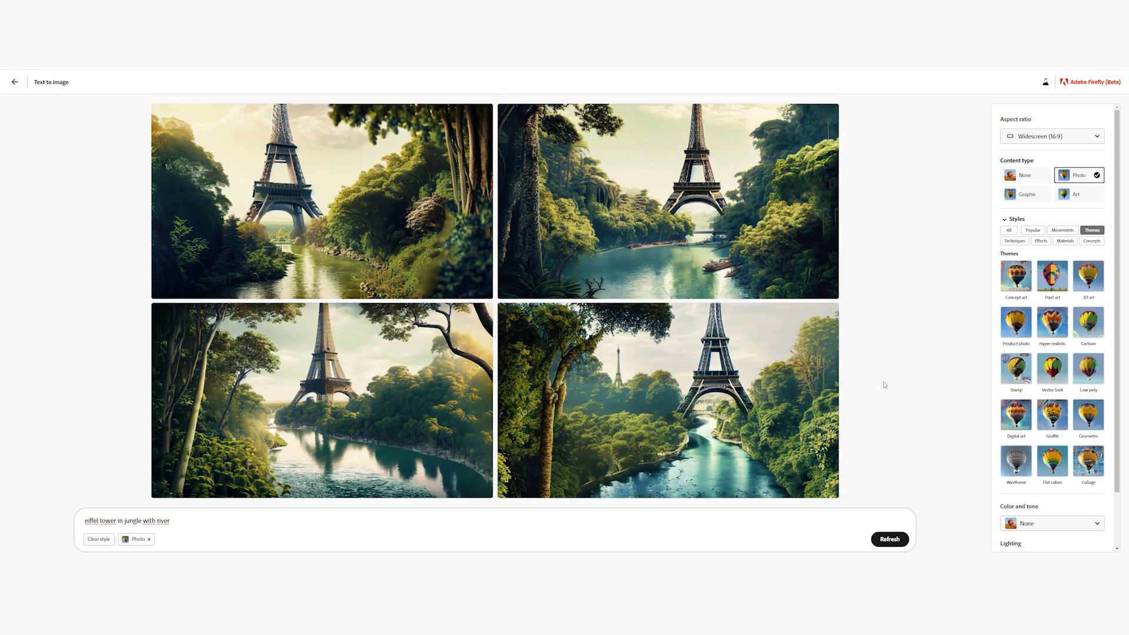
- Set color and tone to Warm tone and lighting to Dramatic lighting
scroll(1010, 367, "down", 1)
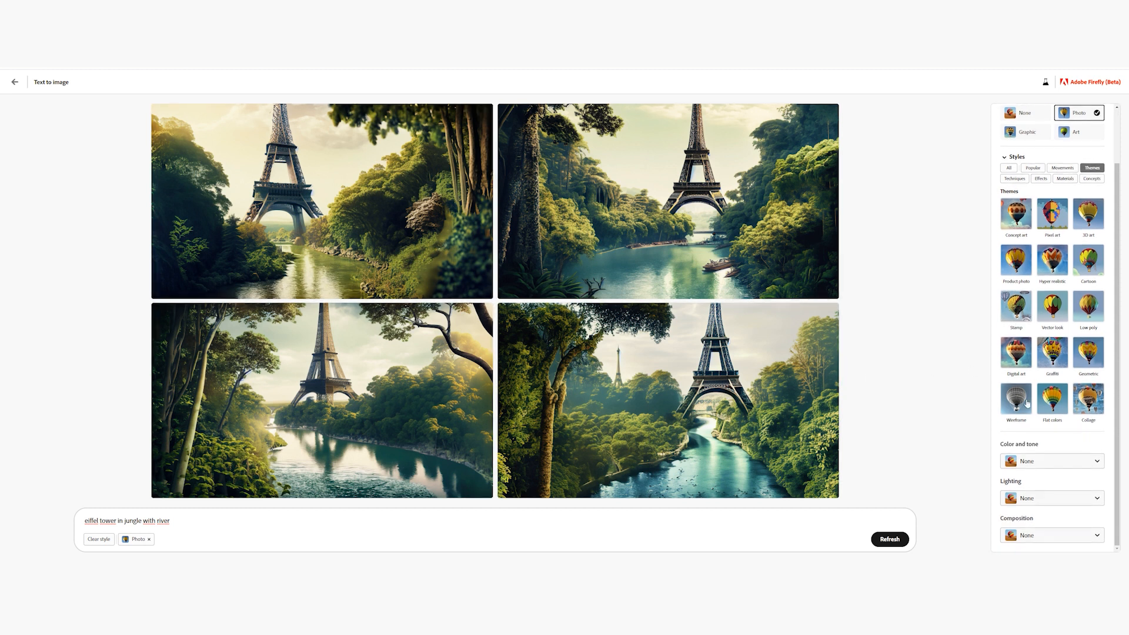
left_click(1047, 460)
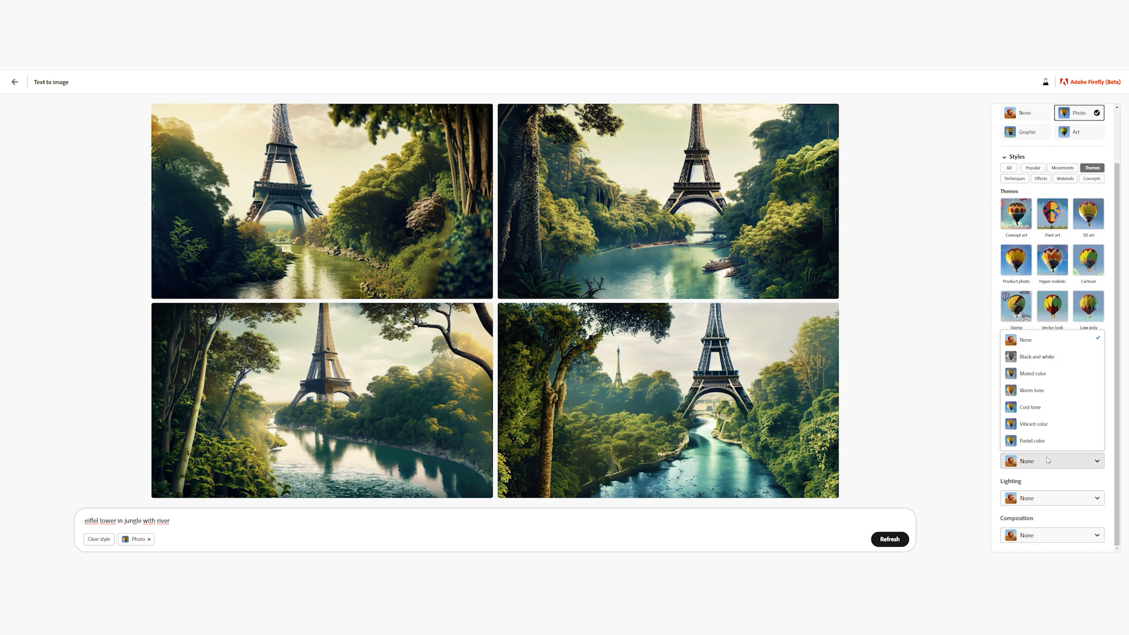
left_click(1045, 391)
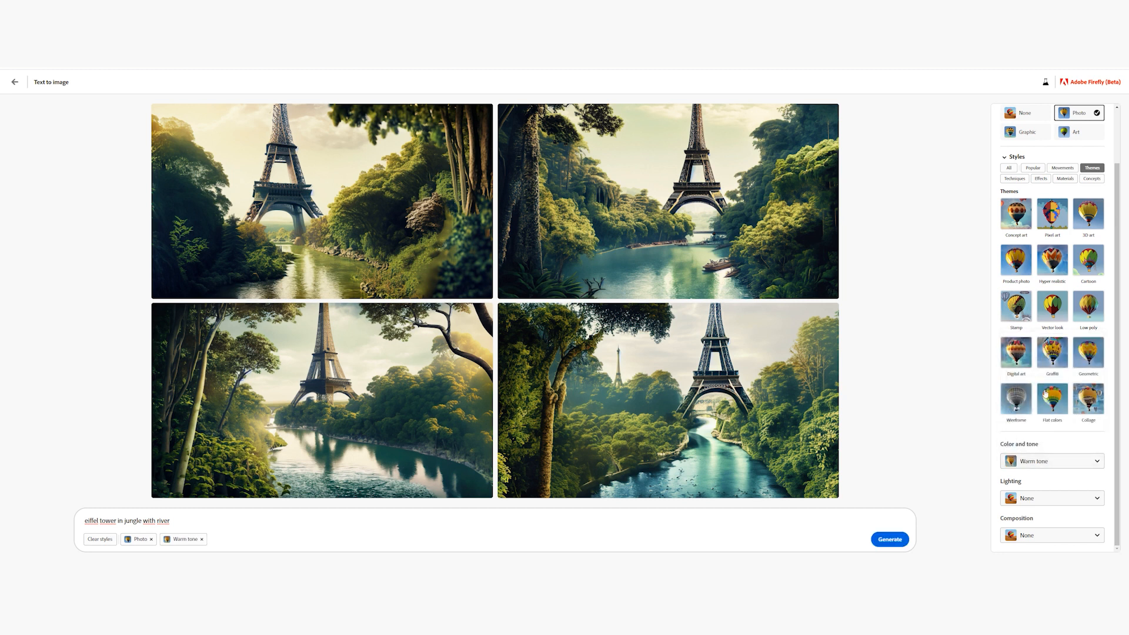
left_click(1043, 503)
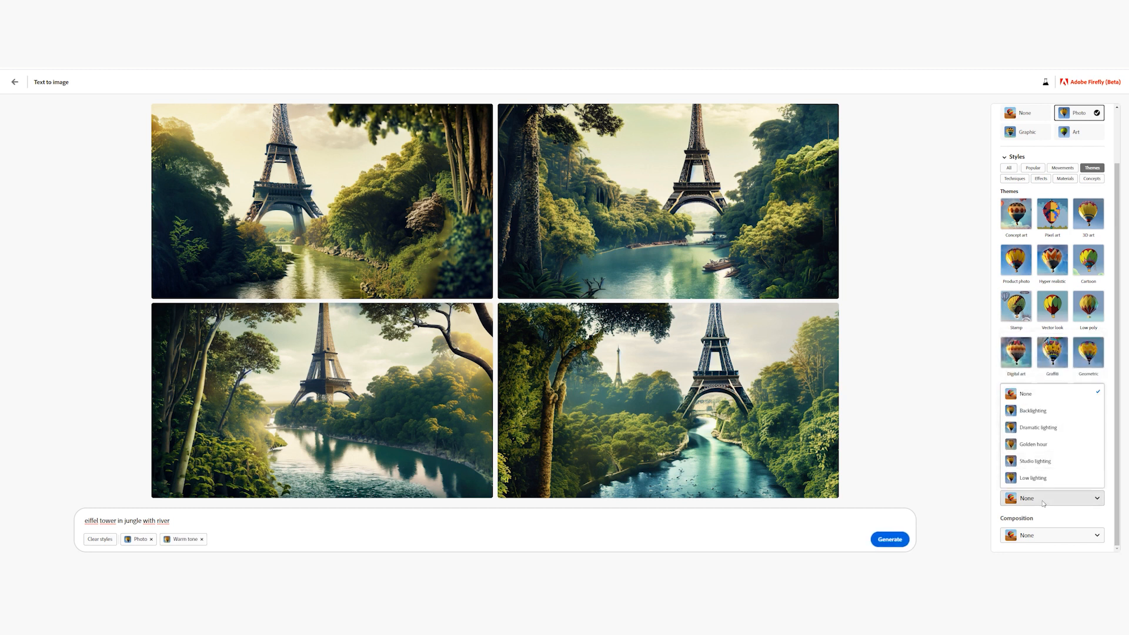
left_click(1050, 432)
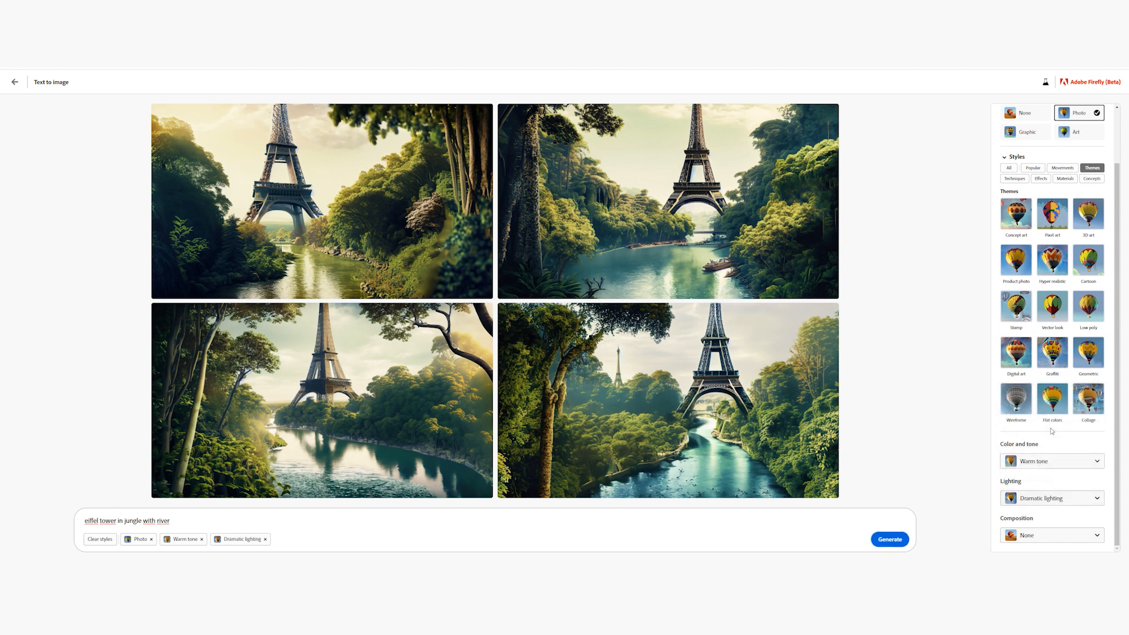
- Set composition to Wide angle and generate the images
left_click(1057, 535)
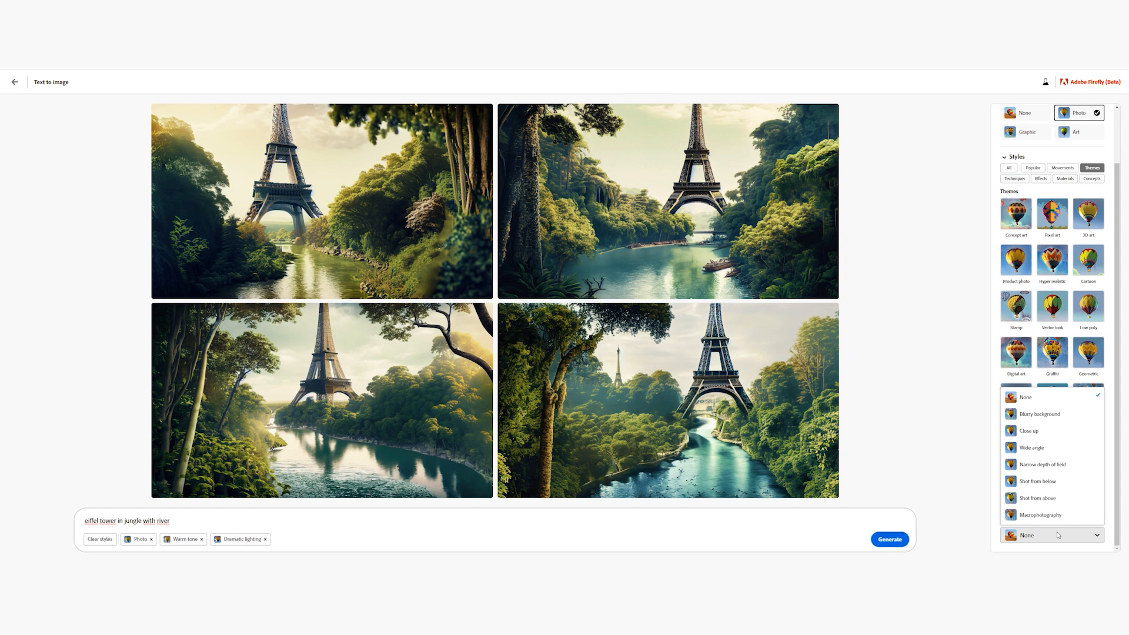
left_click(1043, 450)
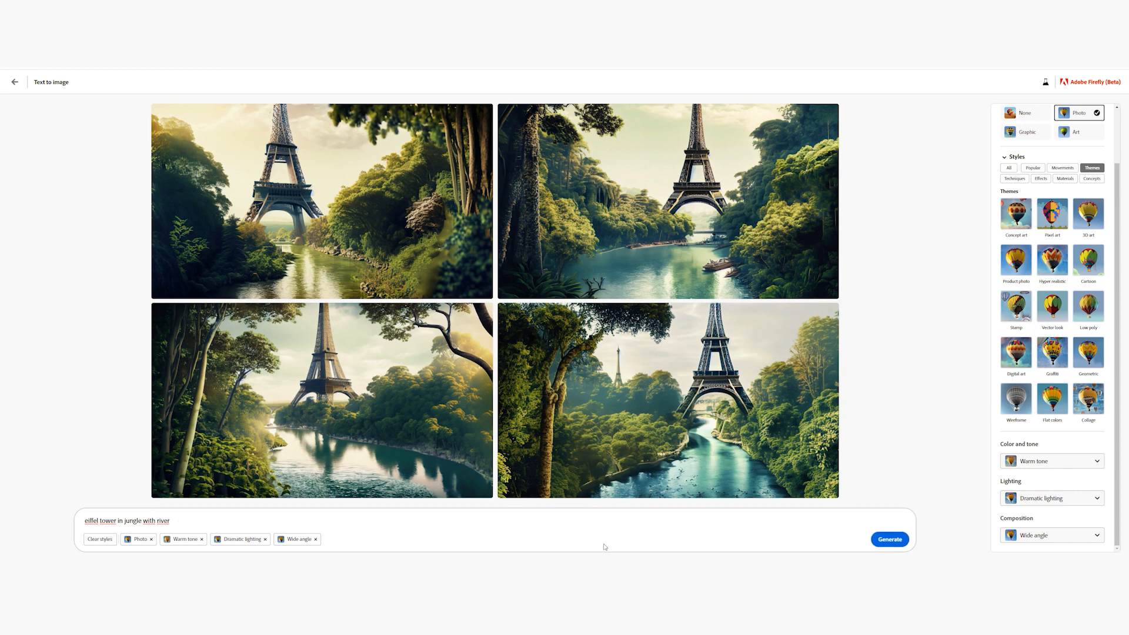
left_click(899, 542)
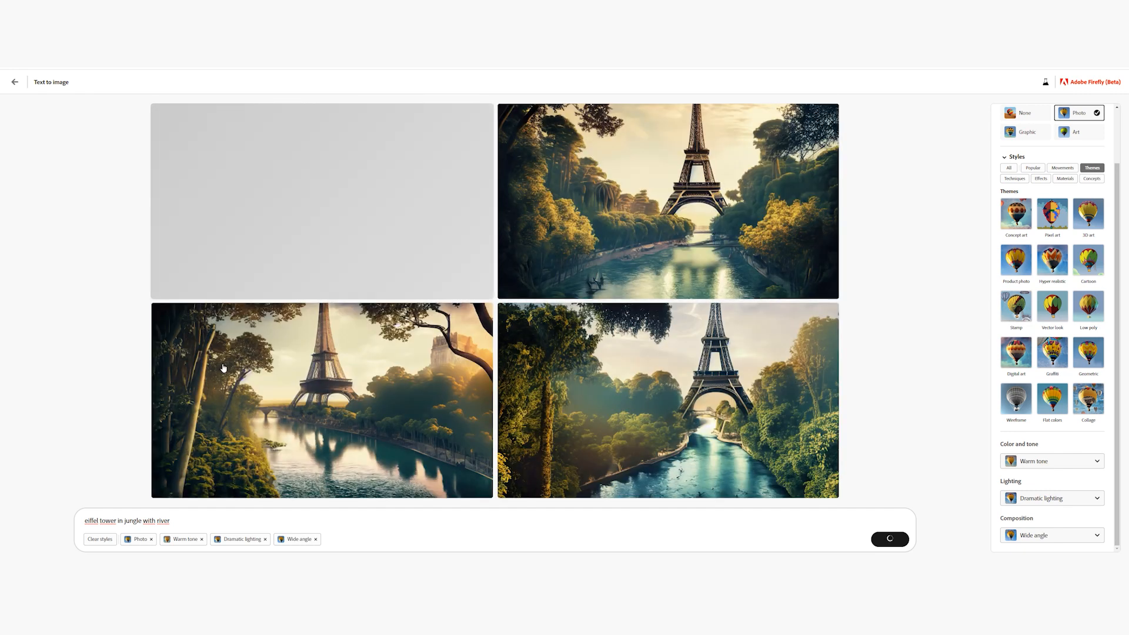
- Rate the first image with a thumbs-up, opening and cancelling the detailed feedback form
mouse_move(432, 414)
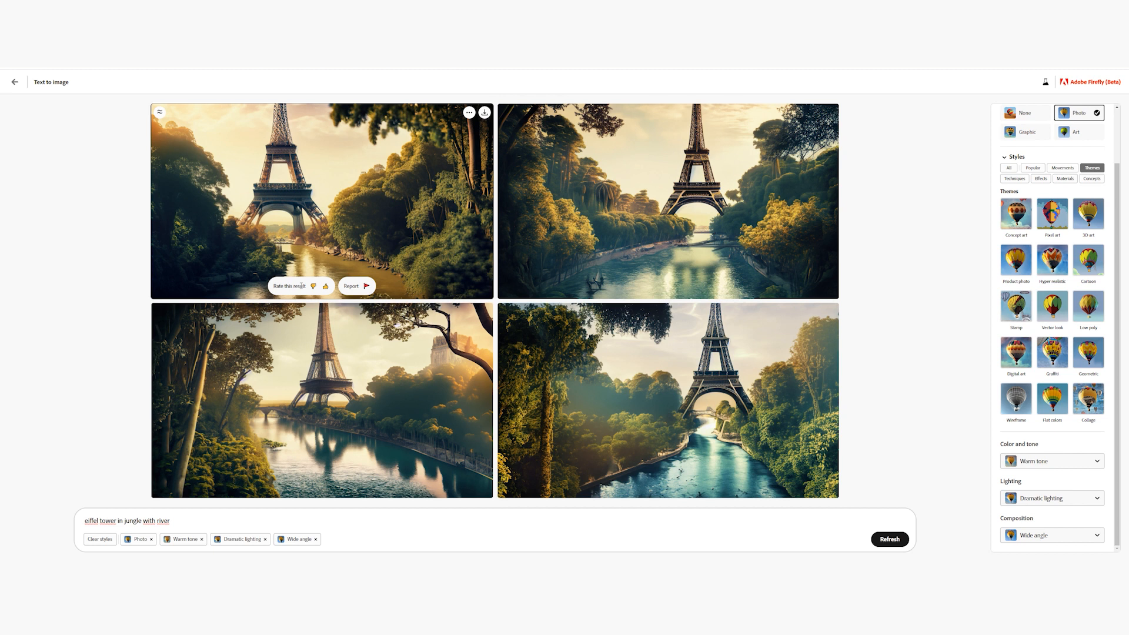
left_click(326, 287)
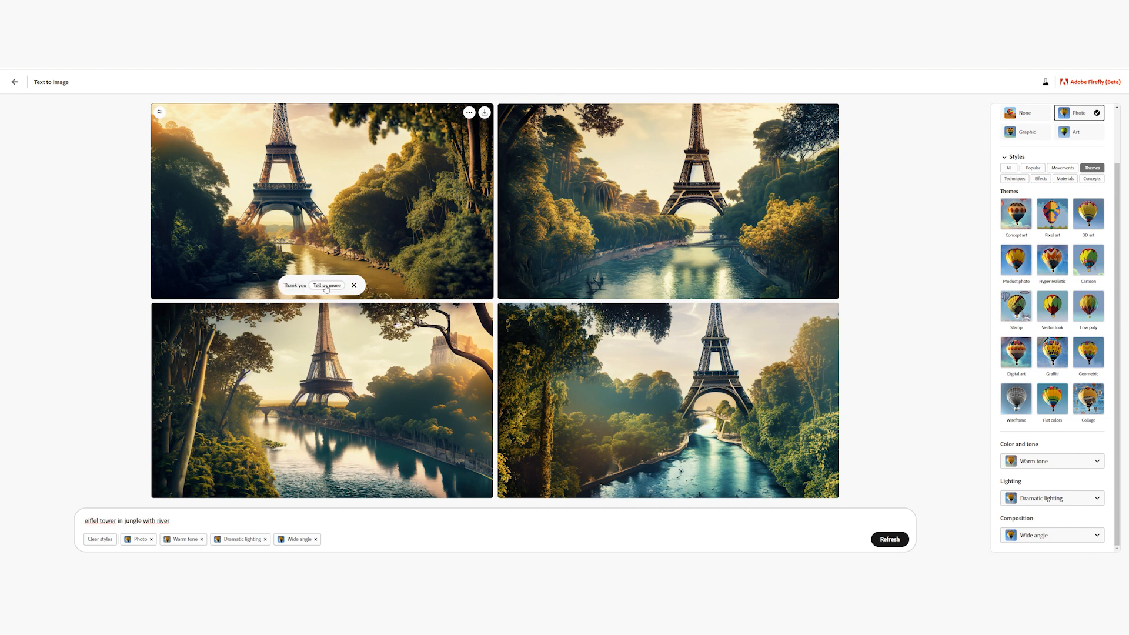
left_click(326, 286)
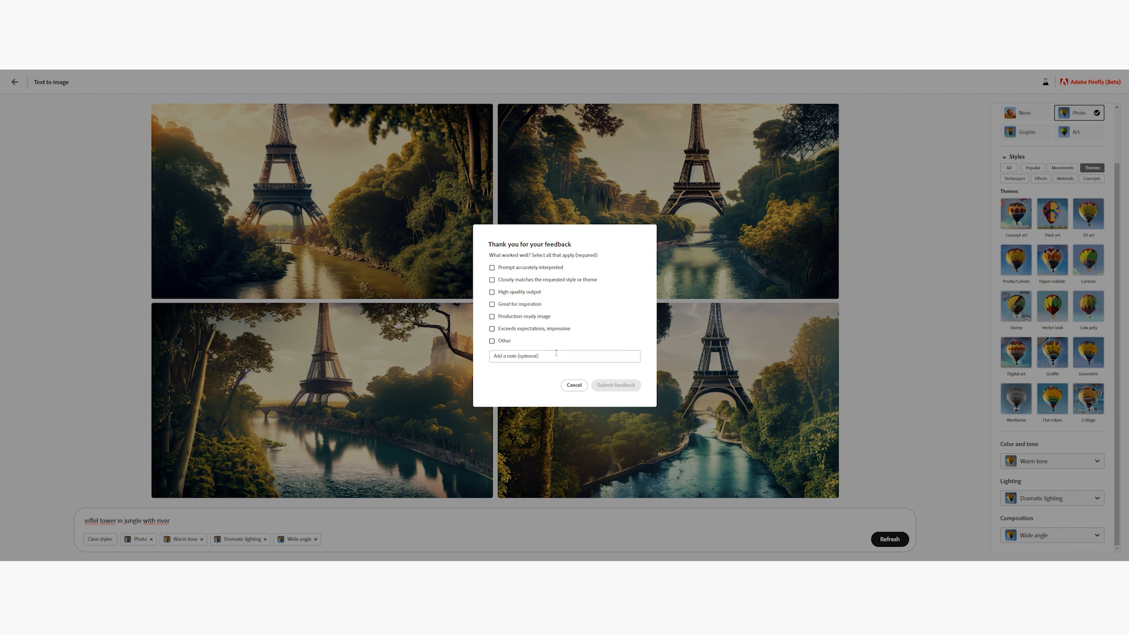
left_click(574, 385)
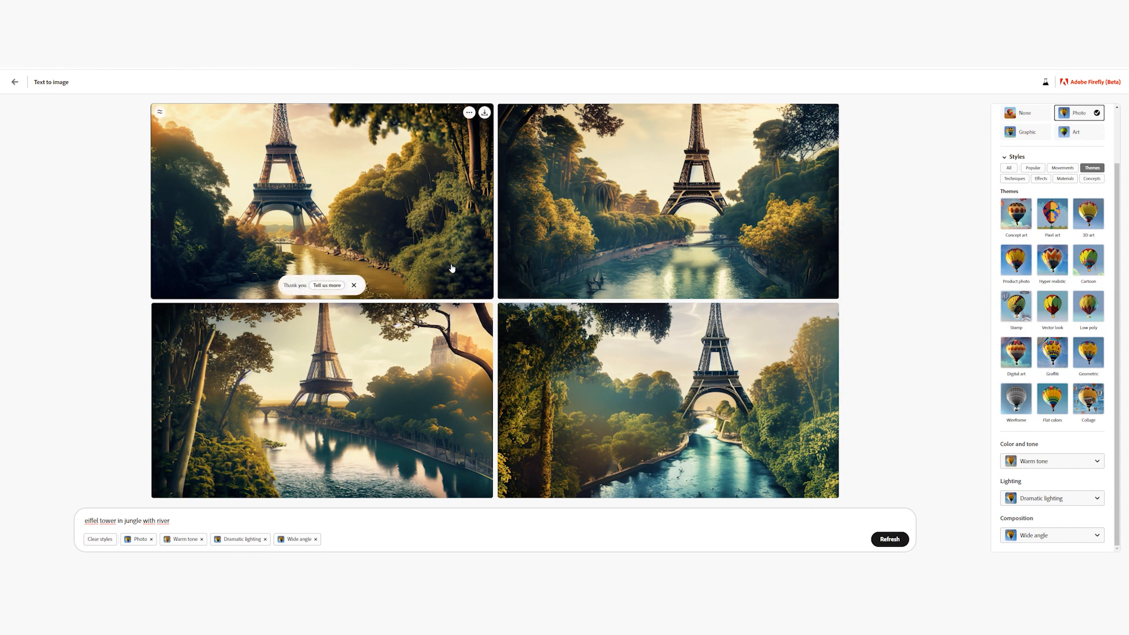
- Download the first image, continuing past the content credentials notice, and open the downloaded file
left_click(485, 112)
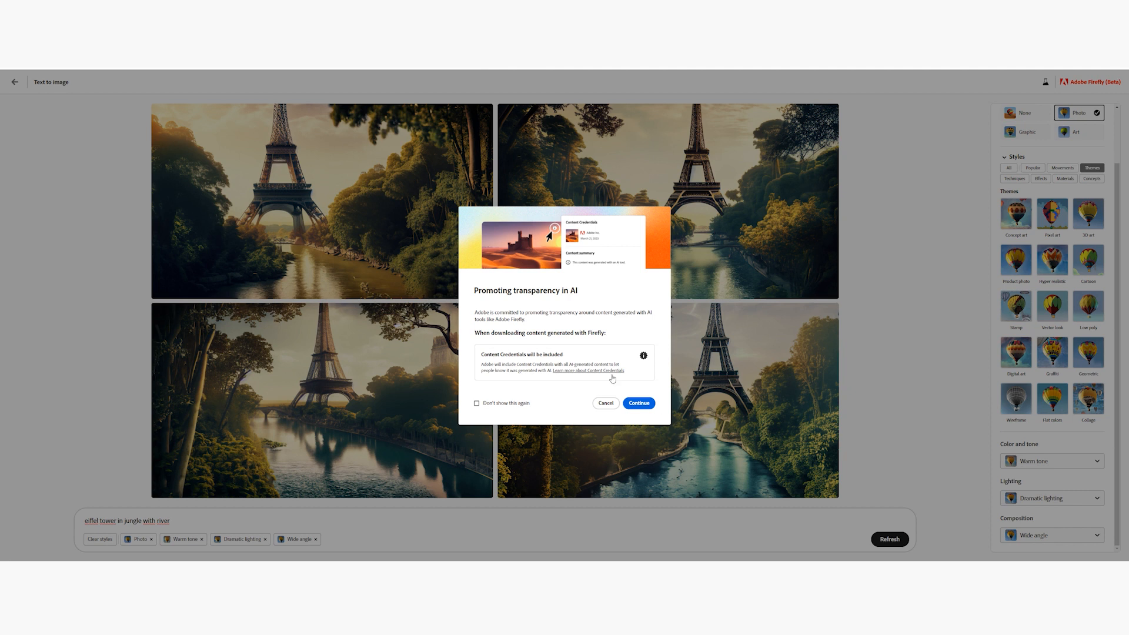
left_click(639, 404)
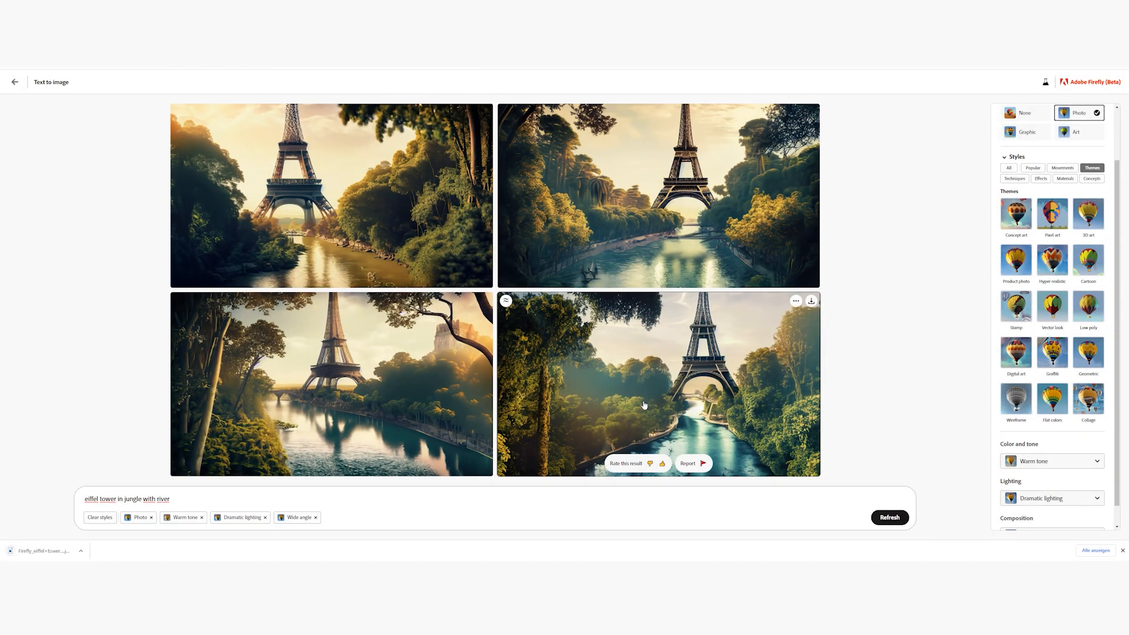
left_click(53, 554)
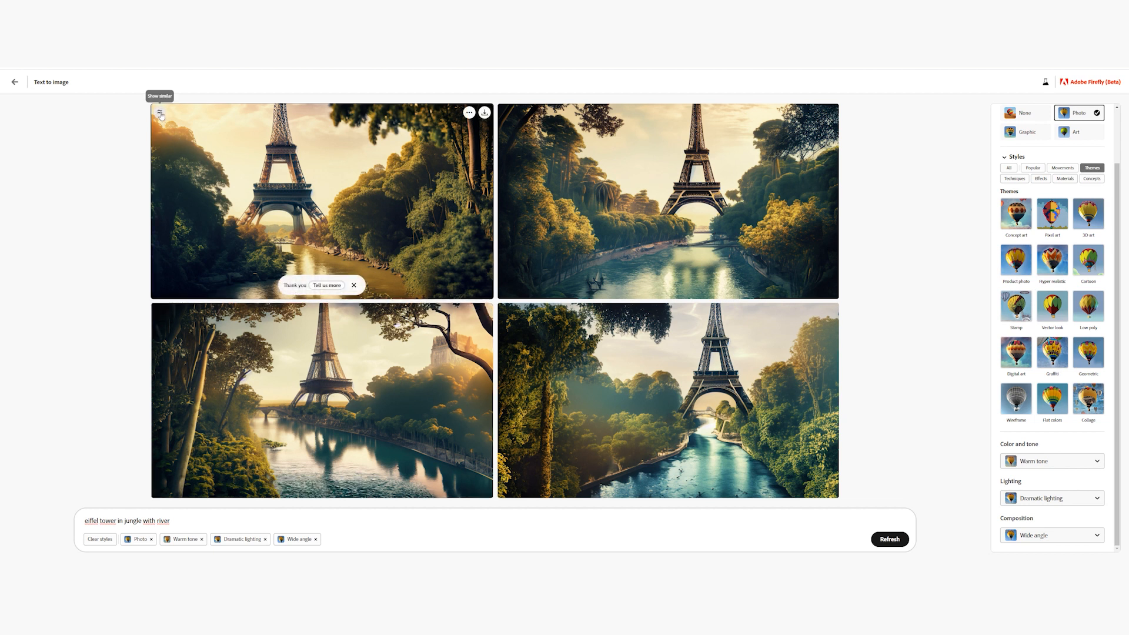
- Show images similar to the first result and give the lower-left variation a thumbs-up
left_click(160, 114)
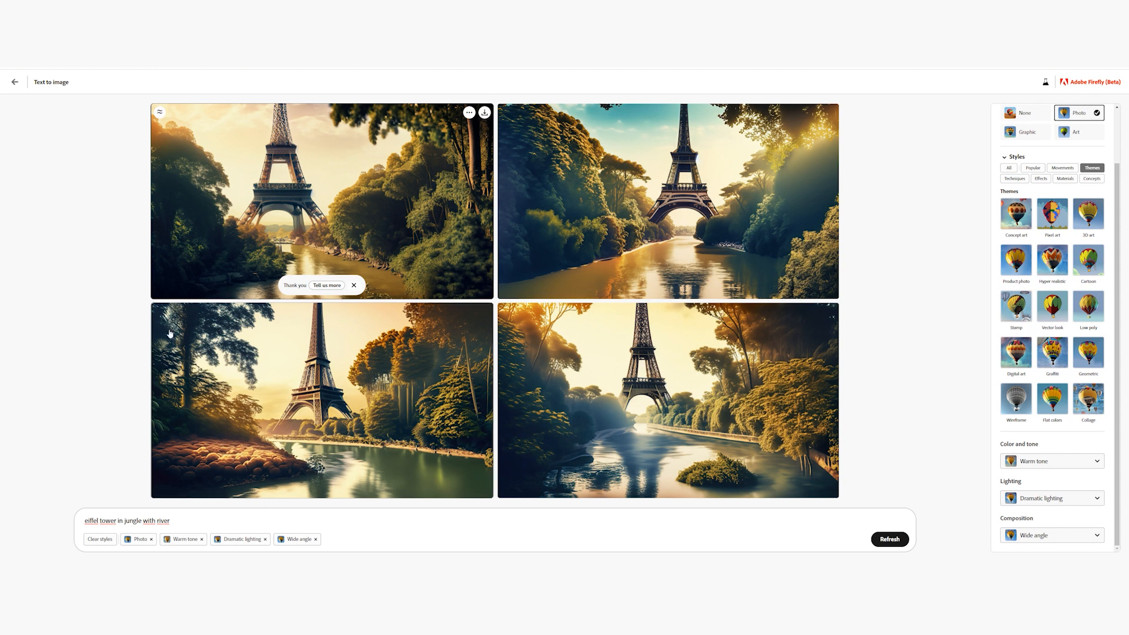
mouse_move(360, 492)
left_click(325, 485)
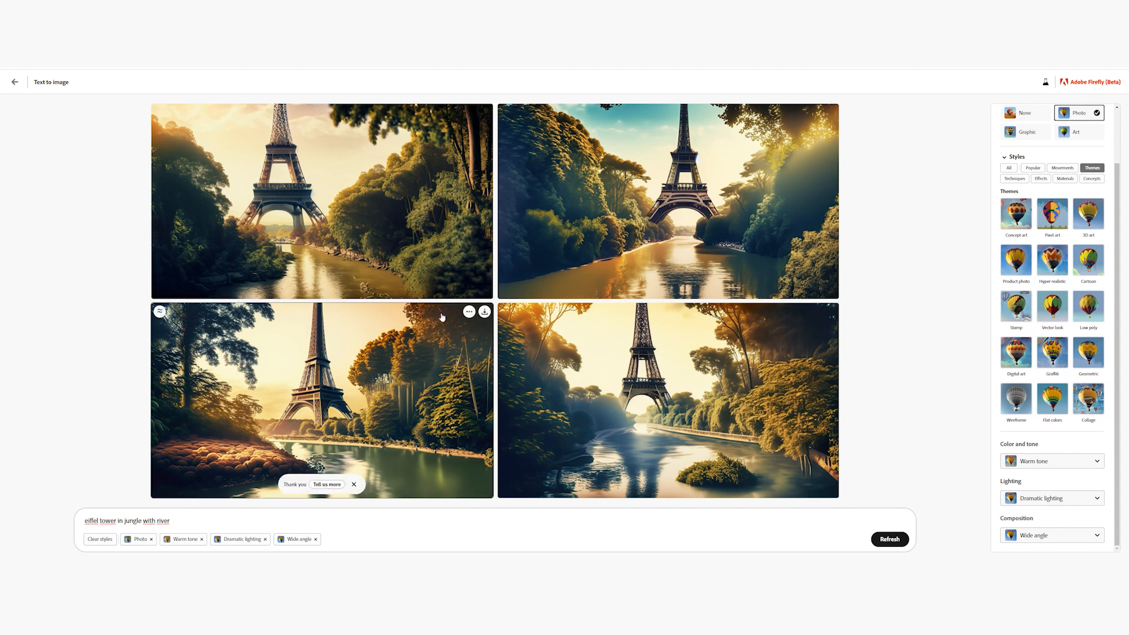
- Download the lower-left variation, continuing past the content credentials notice
left_click(485, 312)
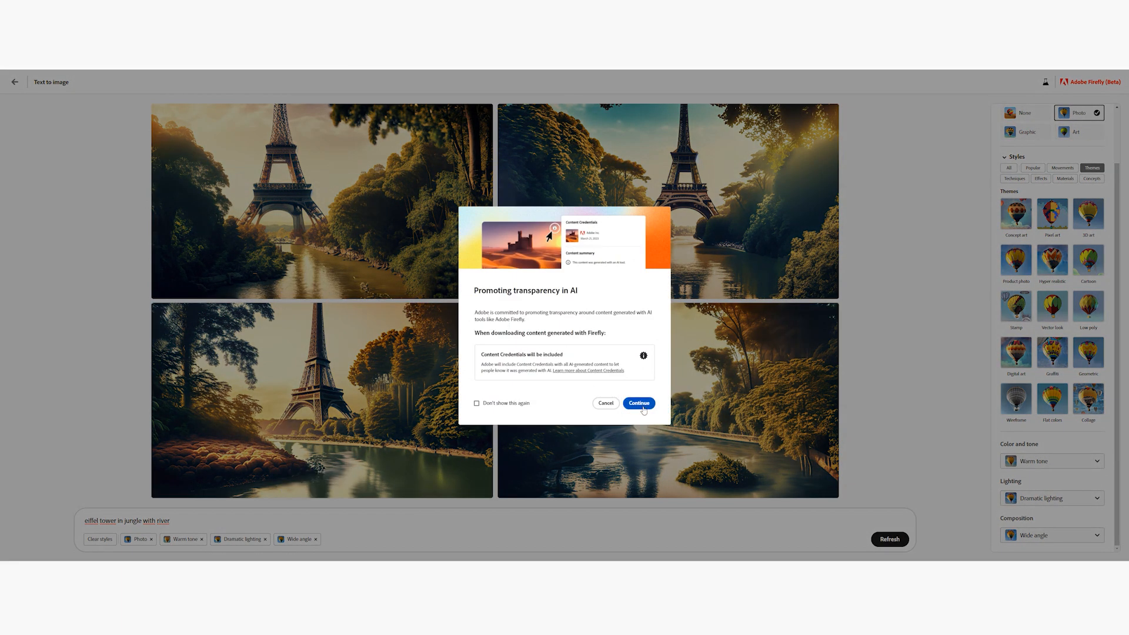
left_click(639, 404)
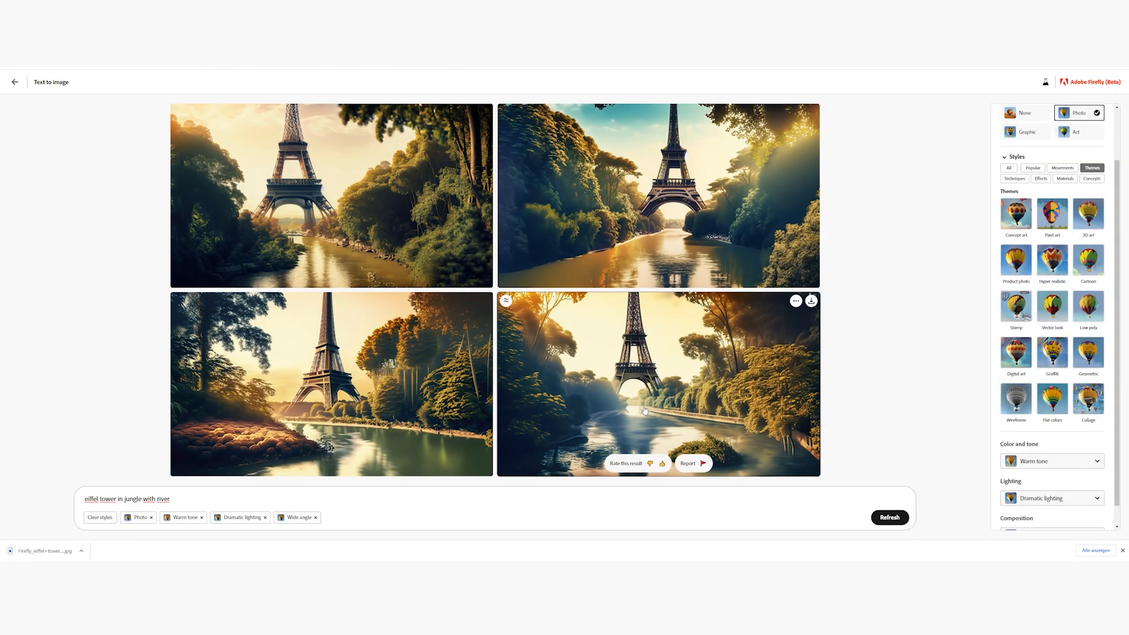
- Download the lower-right variation, continuing past the content credentials notice
left_click(811, 301)
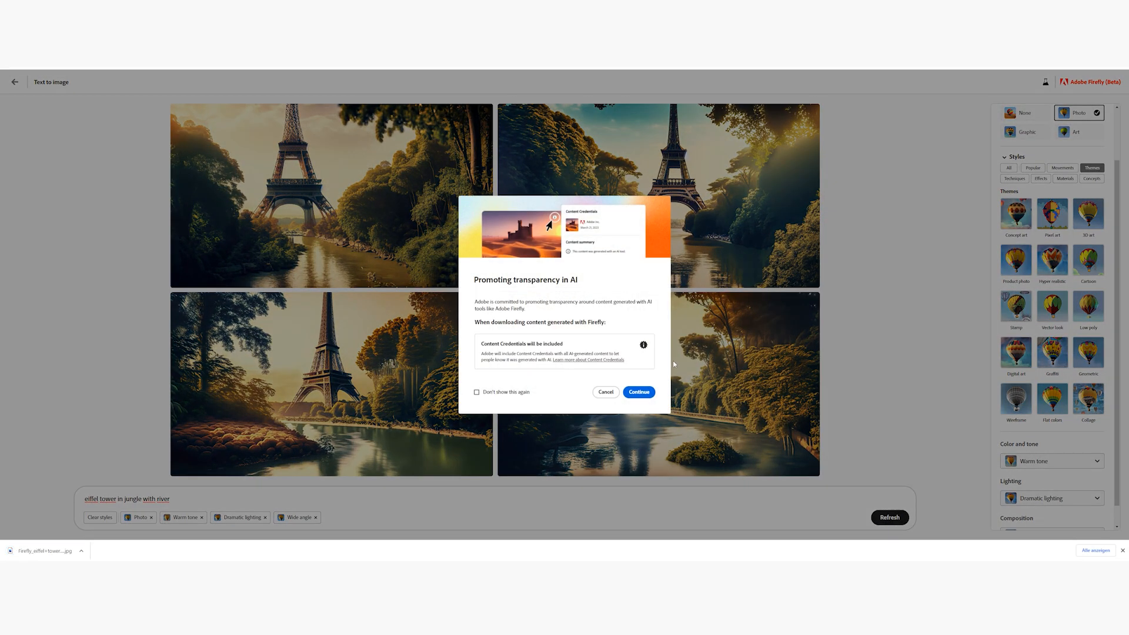
left_click(648, 399)
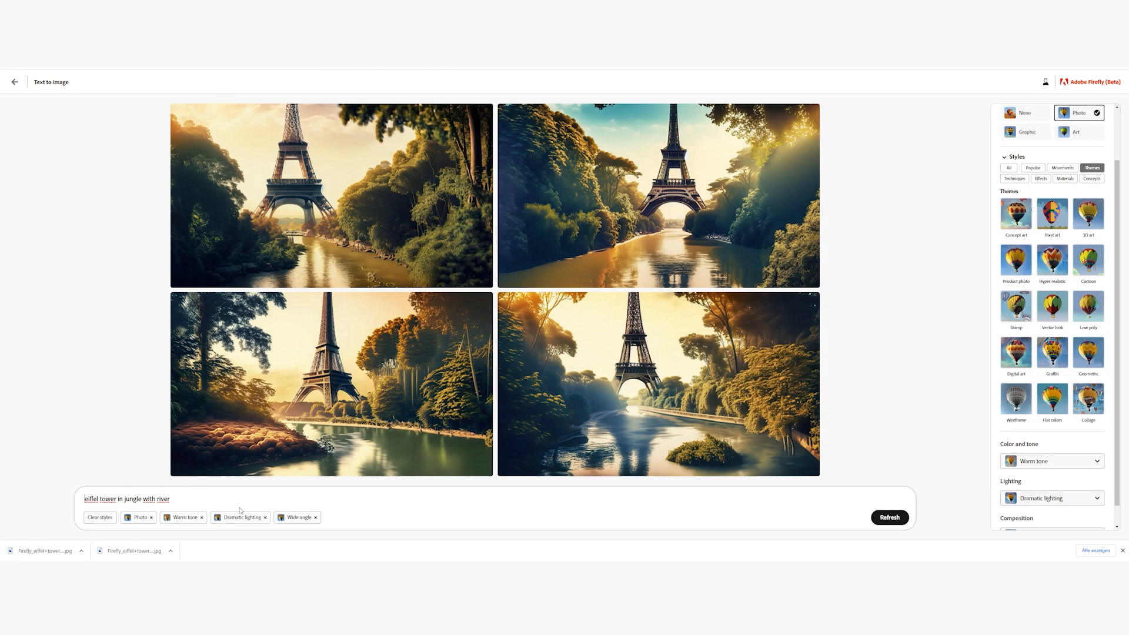
- Change the prompt to 'huge eiffel tower in jungle with river, spaceships behind' and generate new images
type("huge")
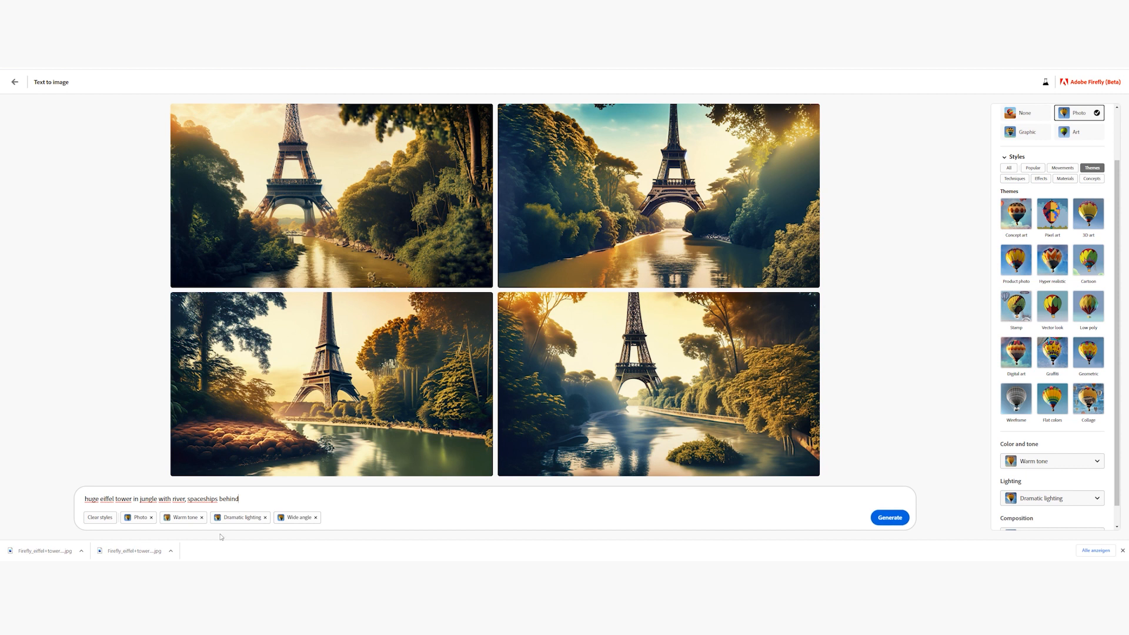
left_click(883, 518)
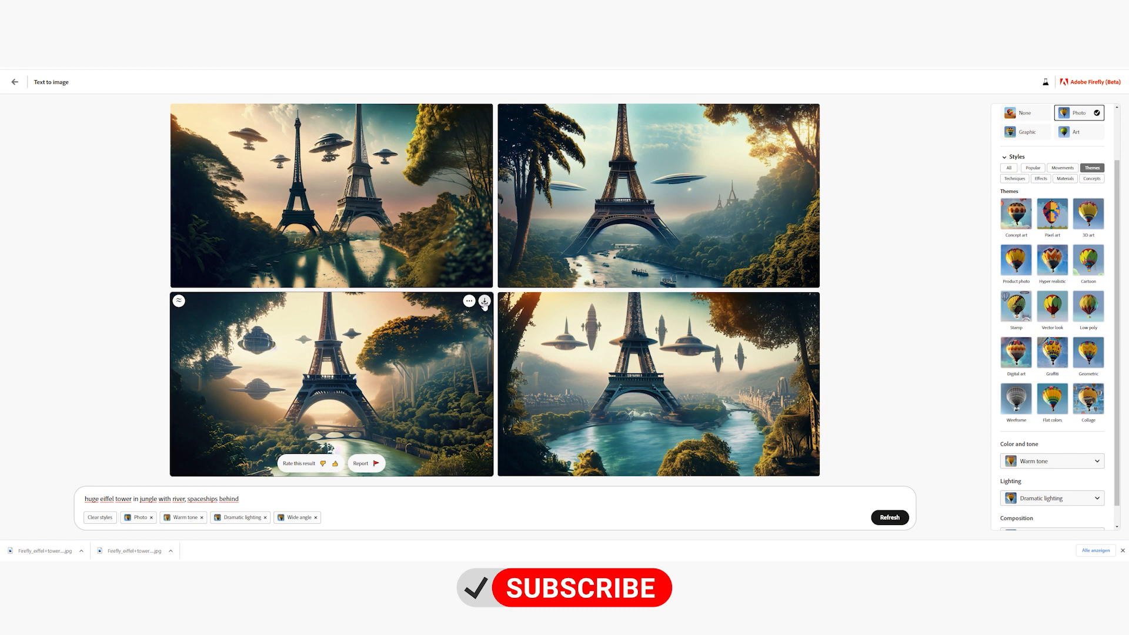
- Download the lower-left, upper-right and lower-right spaceship images, continuing past each content credentials notice
left_click(484, 302)
left_click(652, 392)
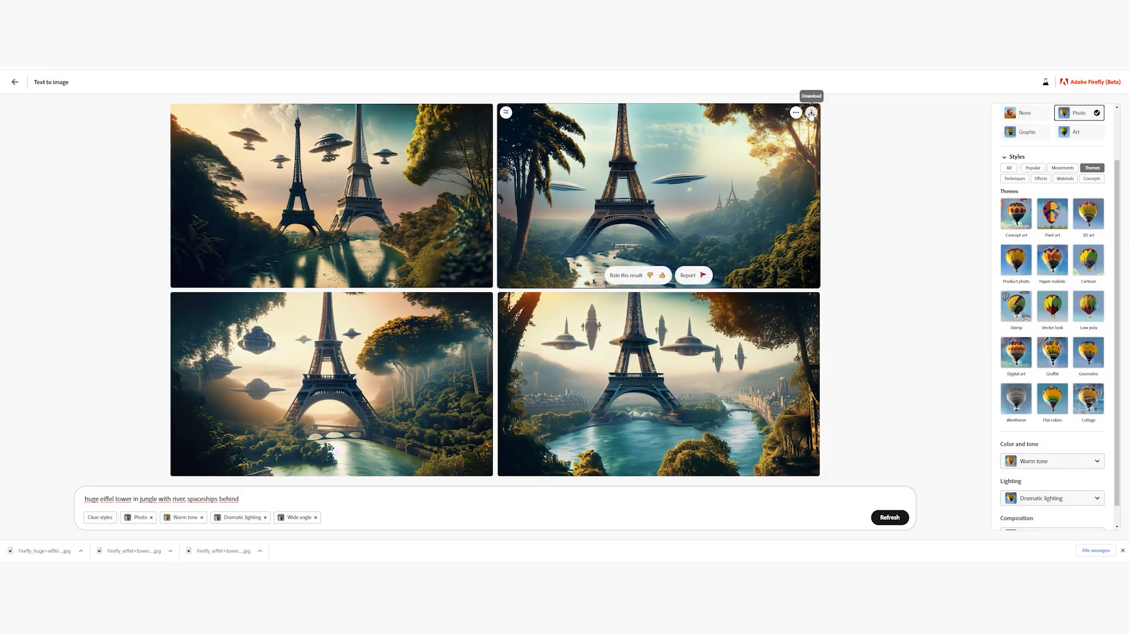
left_click(811, 113)
left_click(641, 392)
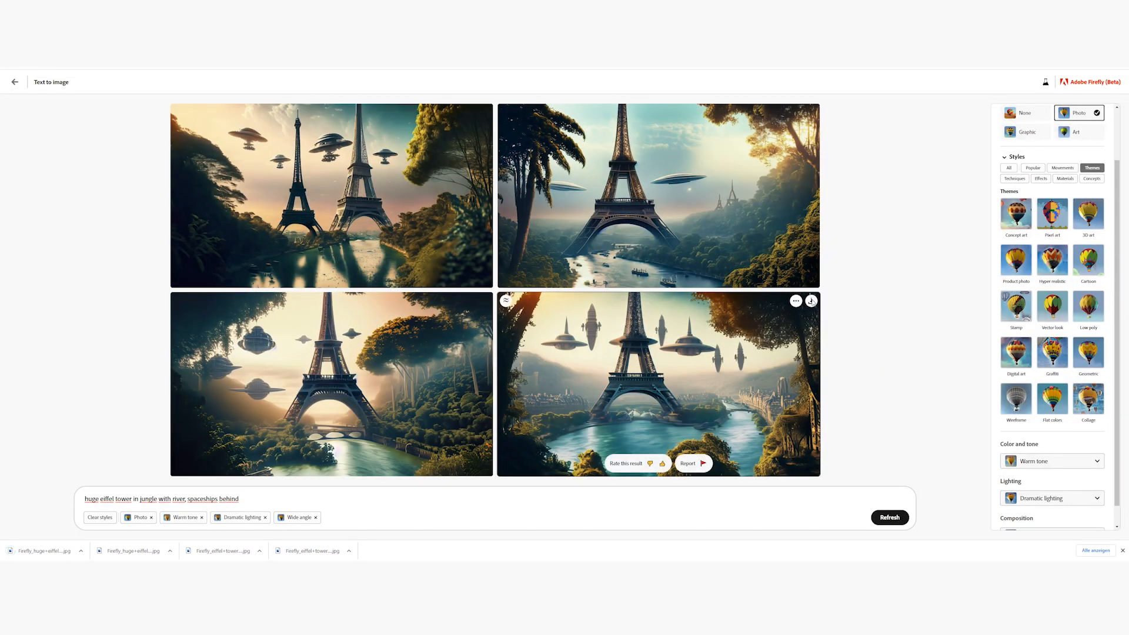
left_click(810, 301)
left_click(641, 392)
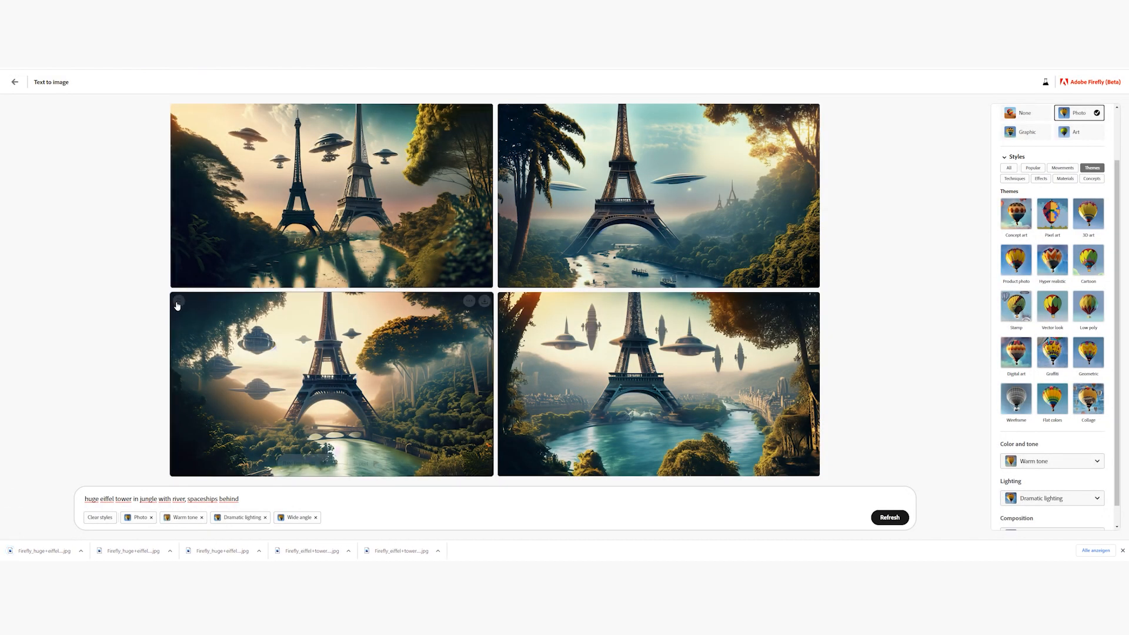
- Show images similar to the lower-left spaceship image
left_click(179, 303)
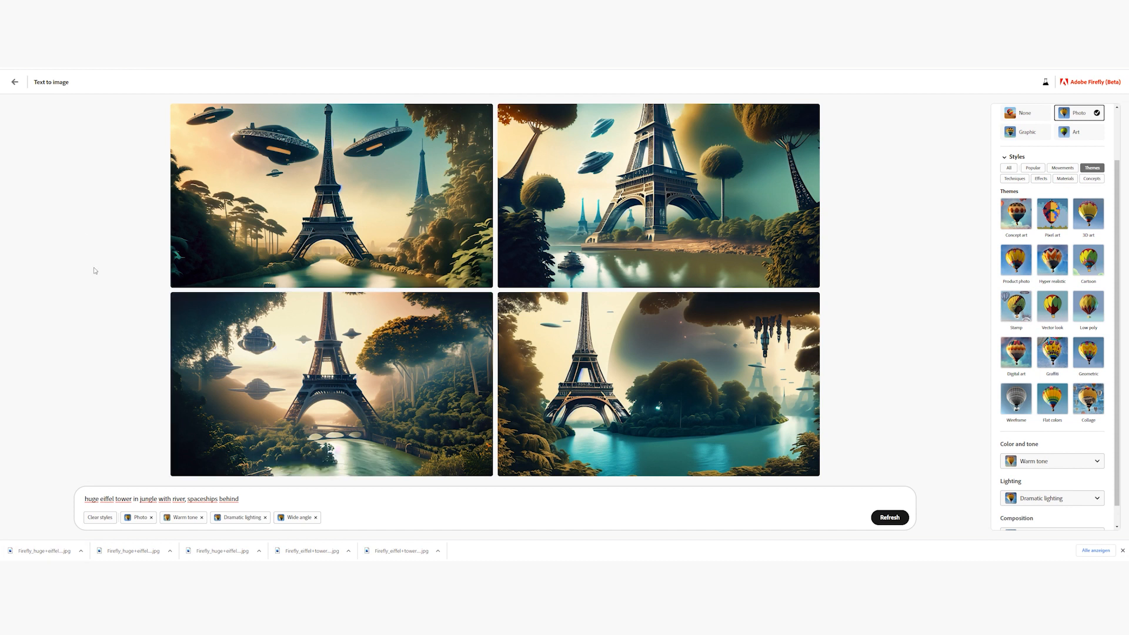
- Replace the prompt with 'cool robot with tattoos and sunglasses on' and generate images
left_click_drag(247, 501, 69, 497)
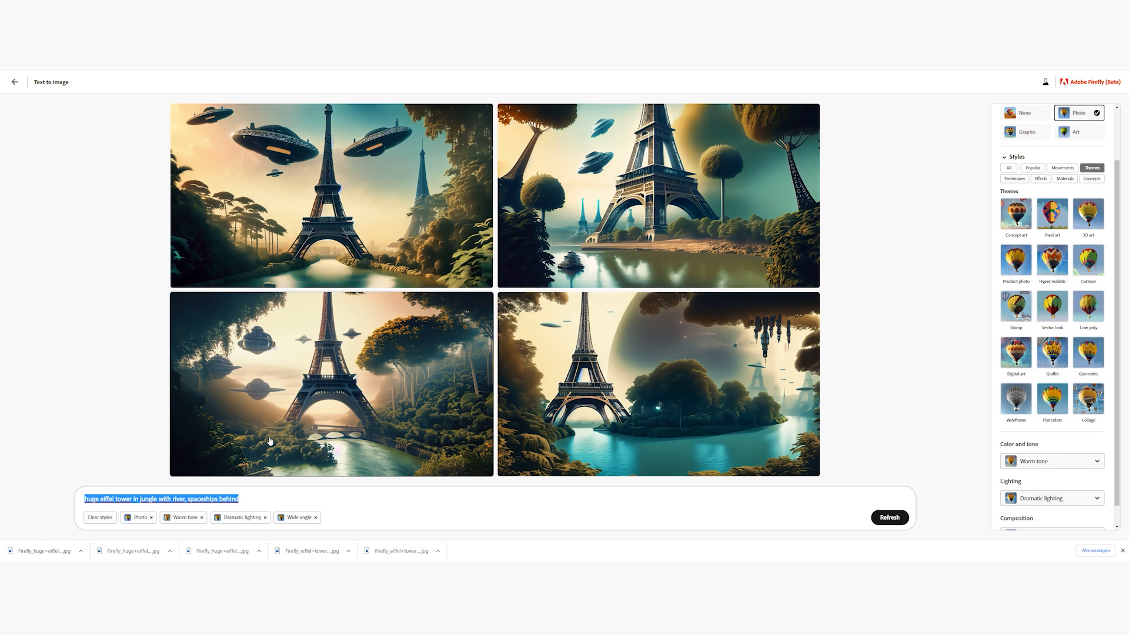
type("c")
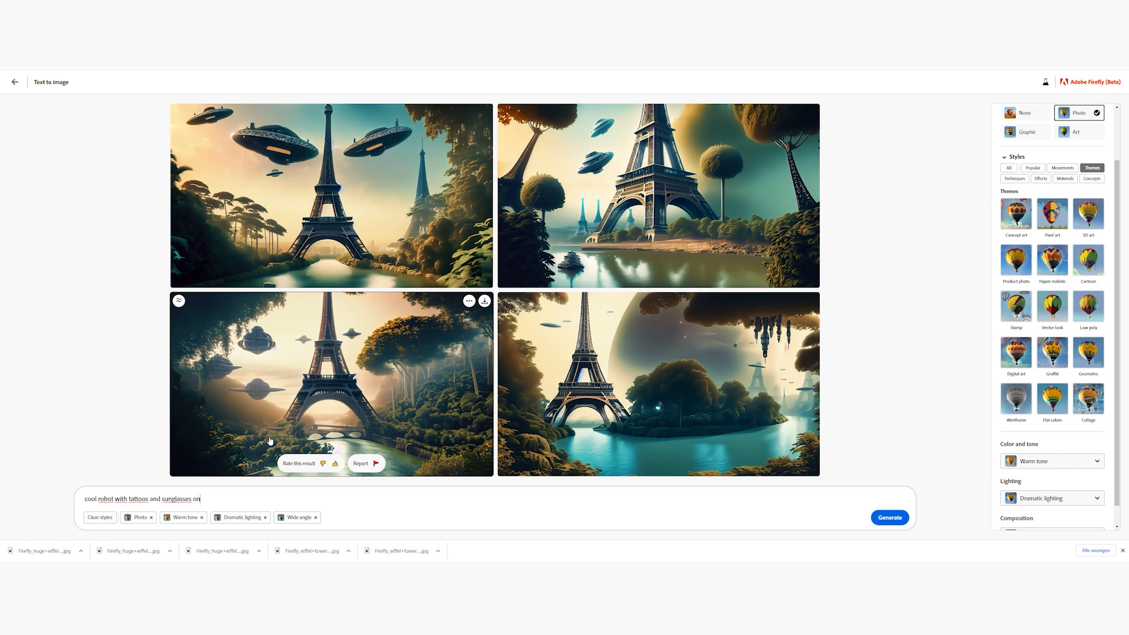
left_click(890, 518)
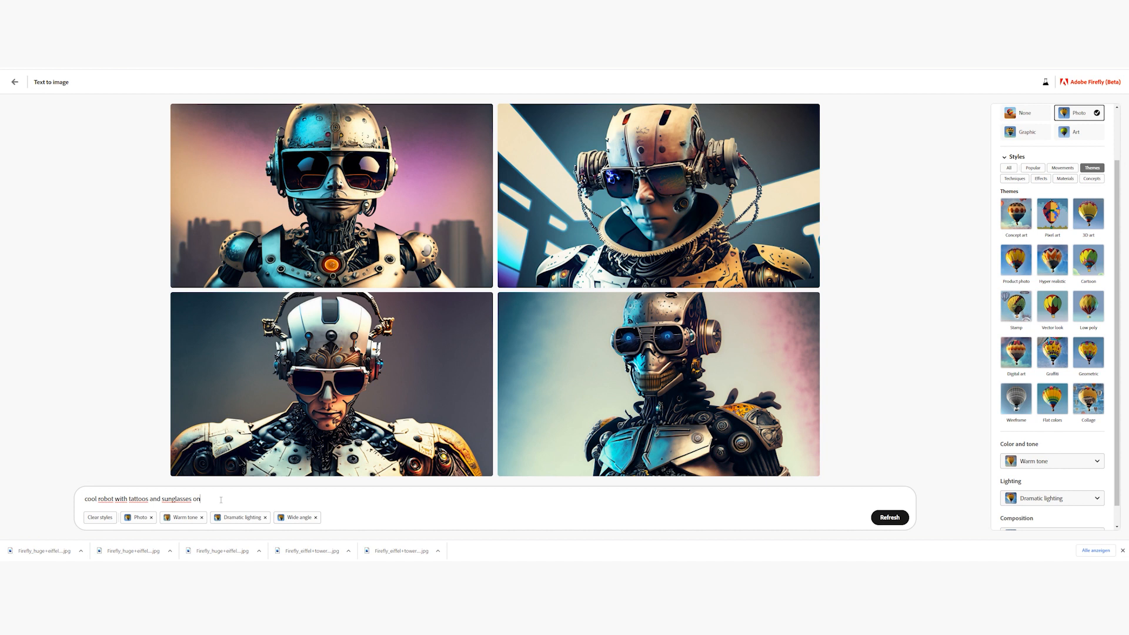
- Append ', dancing in a night club' to the prompt and remove the Wide angle style
type(", dancing in a night club")
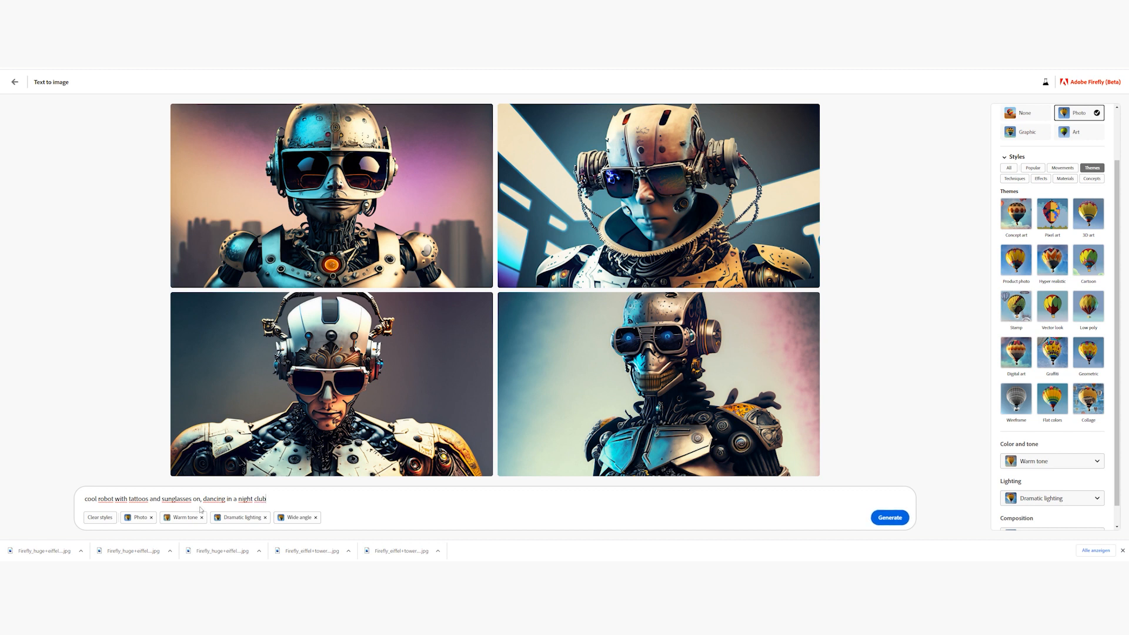
left_click(315, 518)
- Set the composition to Blurry background and generate images
scroll(1117, 416, "down", 1)
left_click(1095, 514)
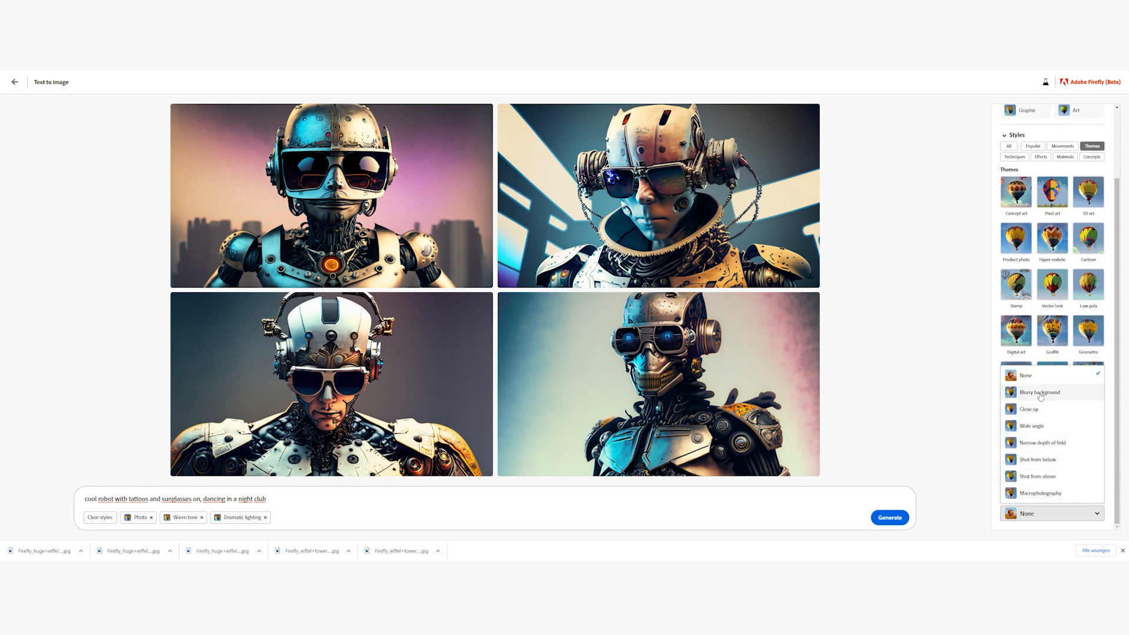
left_click(1053, 393)
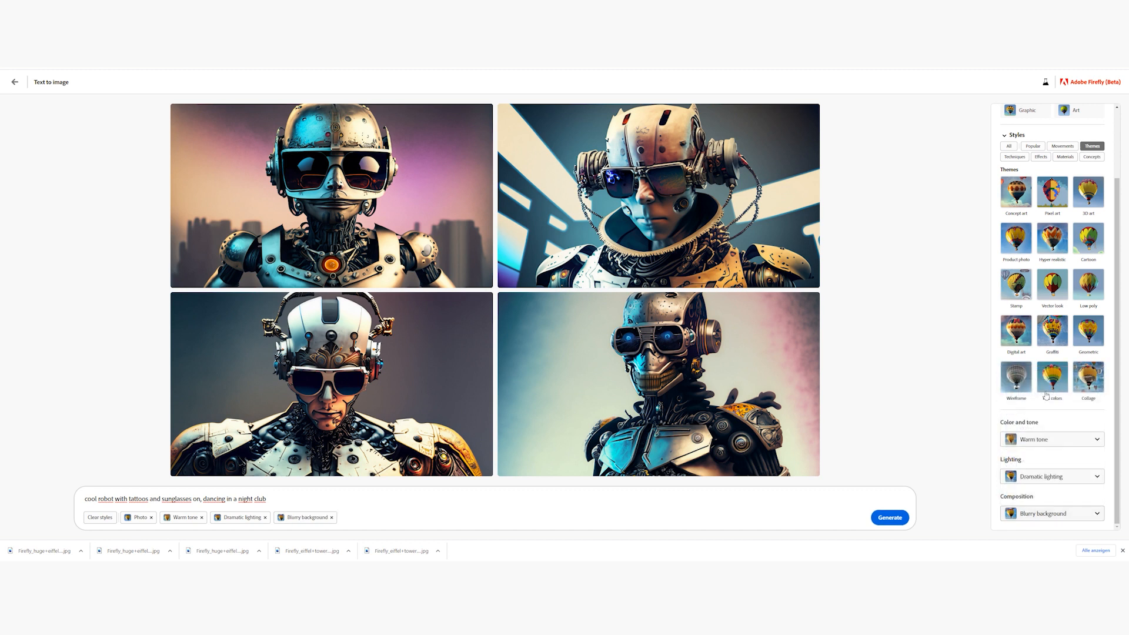
scroll(1117, 241, "up", 2)
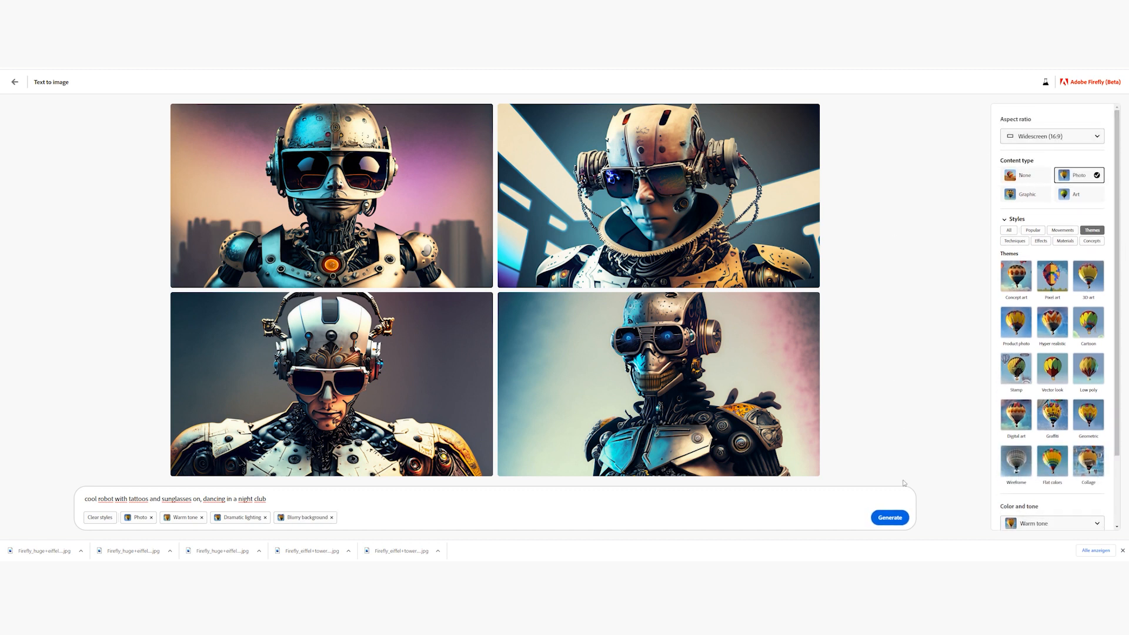
left_click(891, 519)
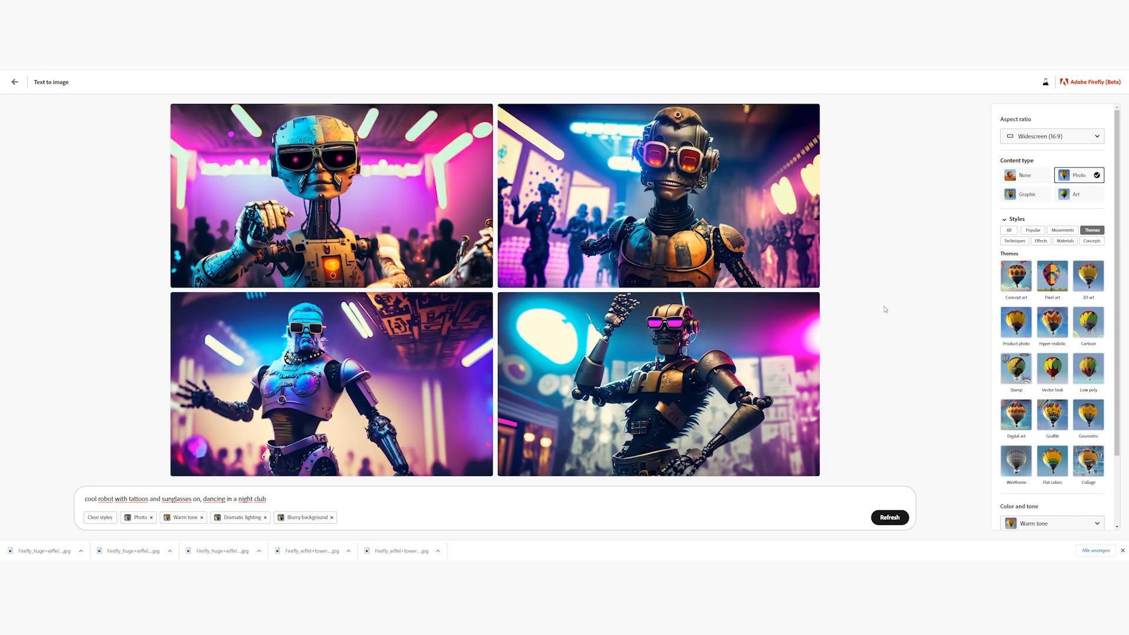
- Insert 'realistic' before 'robot' in the prompt and generate again
mouse_move(795, 210)
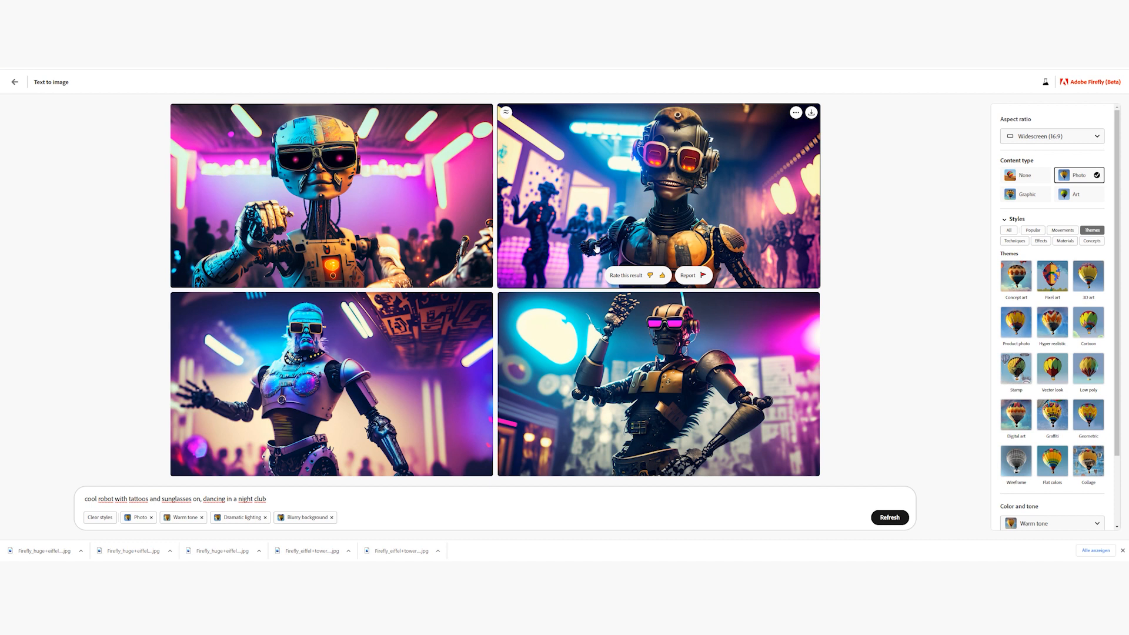
mouse_move(285, 184)
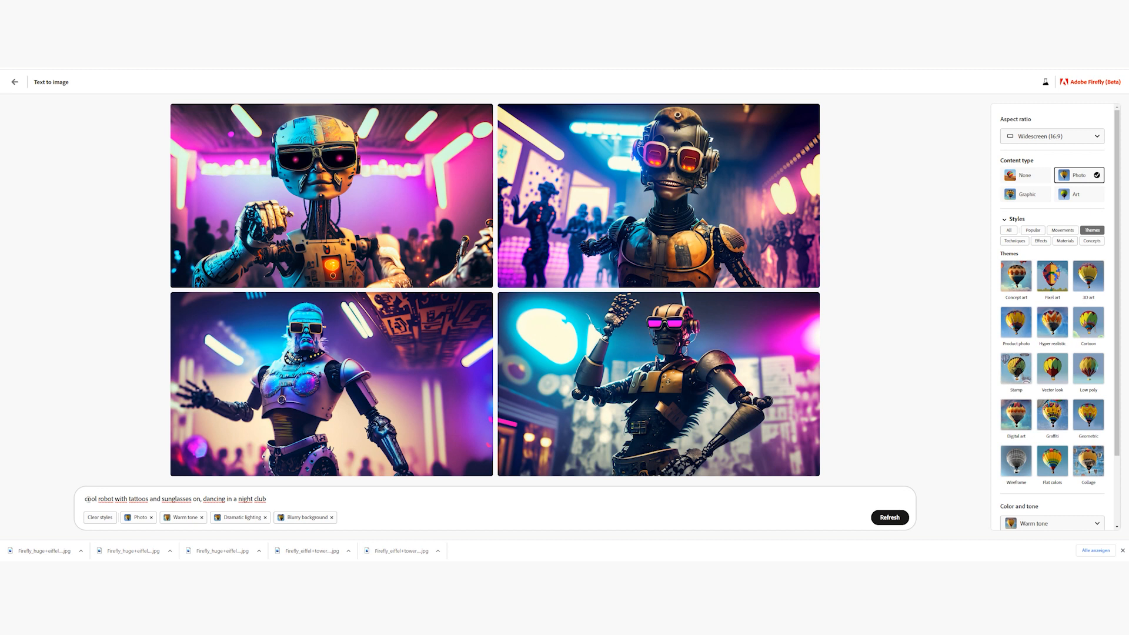
type("realistic")
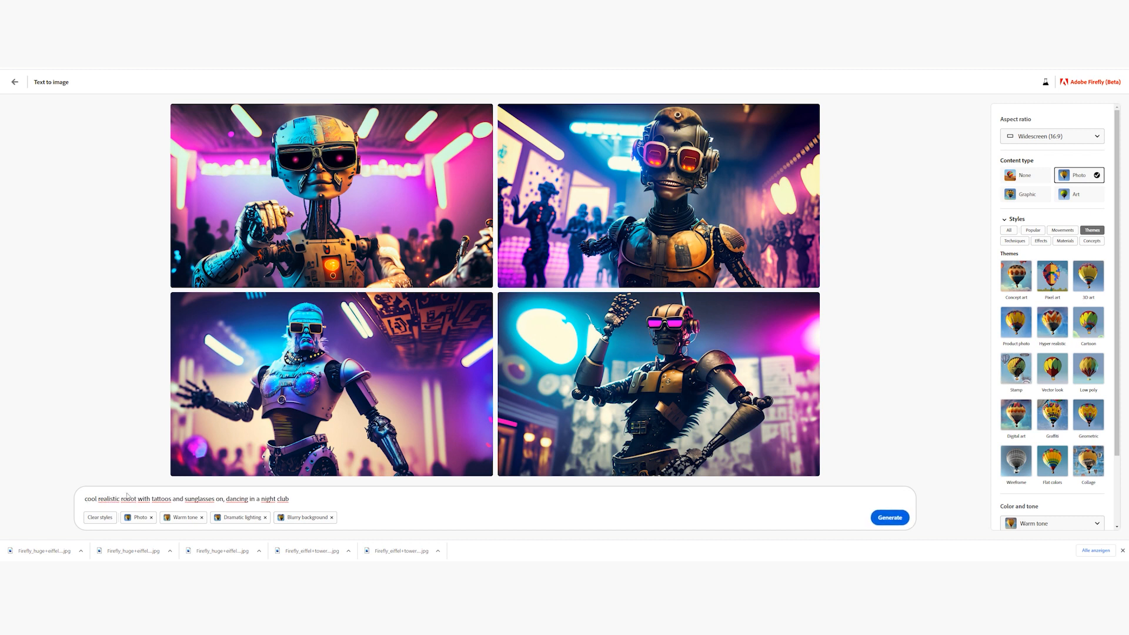
left_click(897, 523)
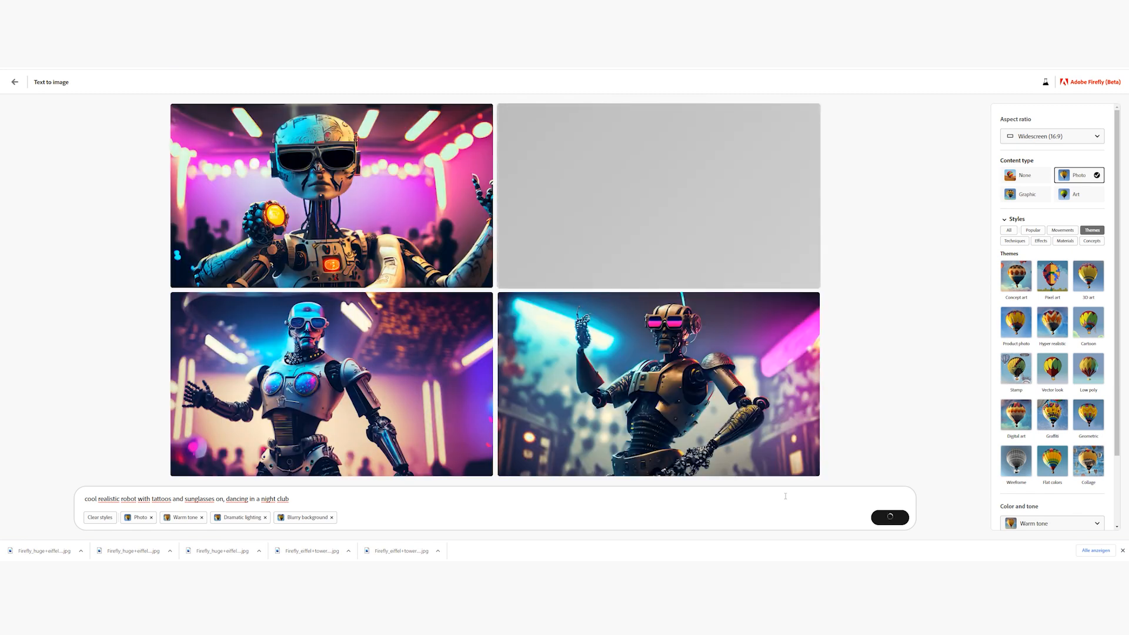
- Show images similar to the upper-right robot twice, giving it a thumbs-up in between
mouse_move(704, 200)
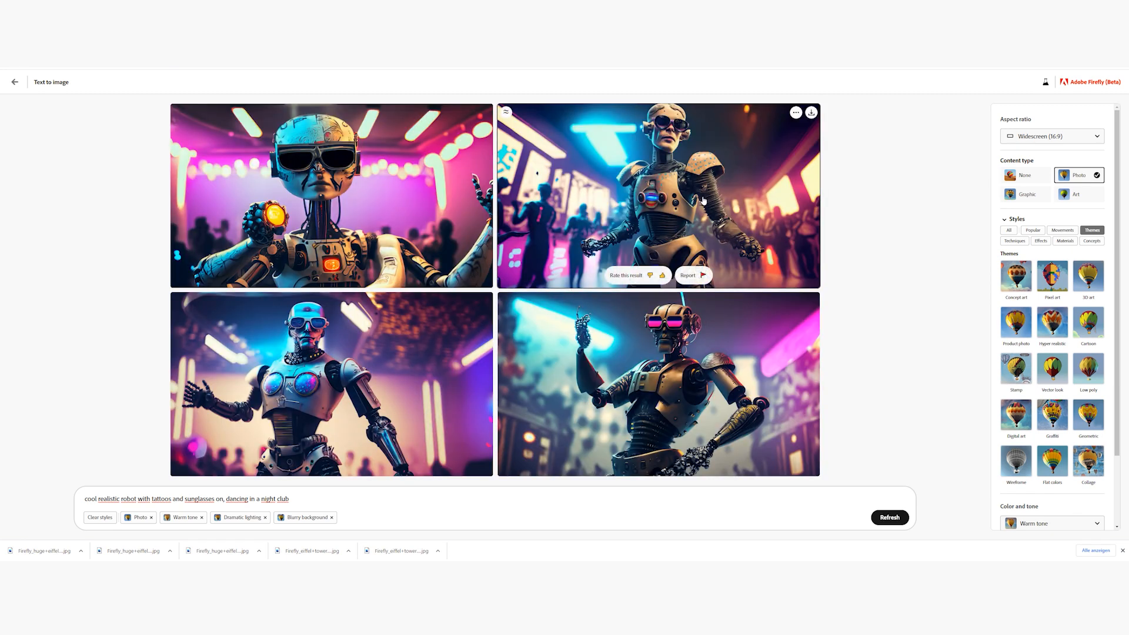
left_click(506, 112)
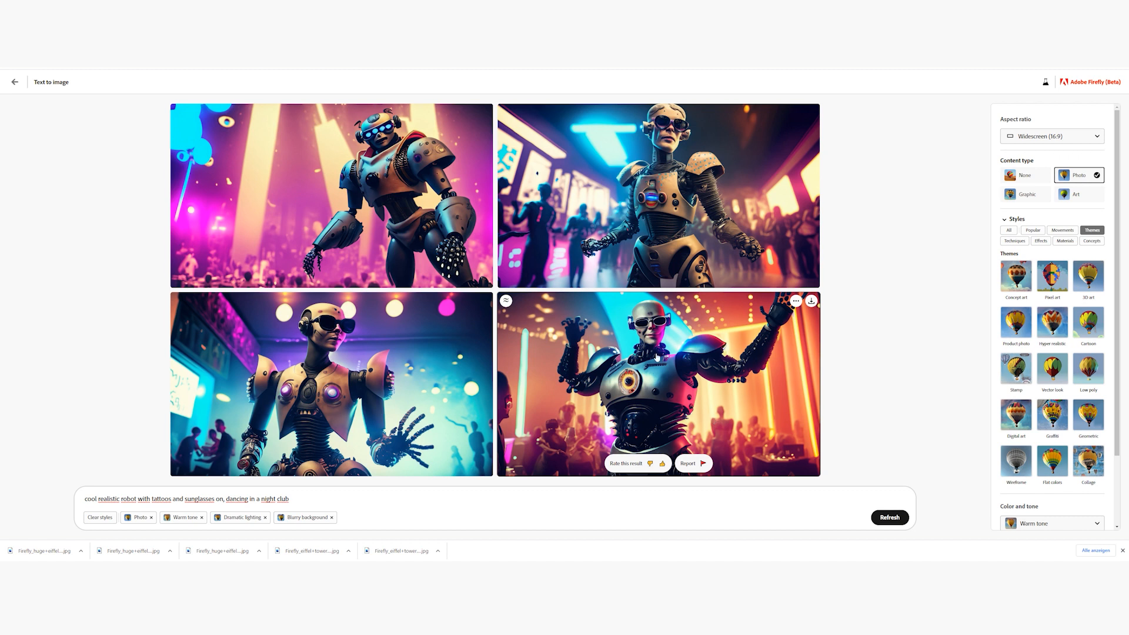
left_click(662, 275)
left_click(506, 112)
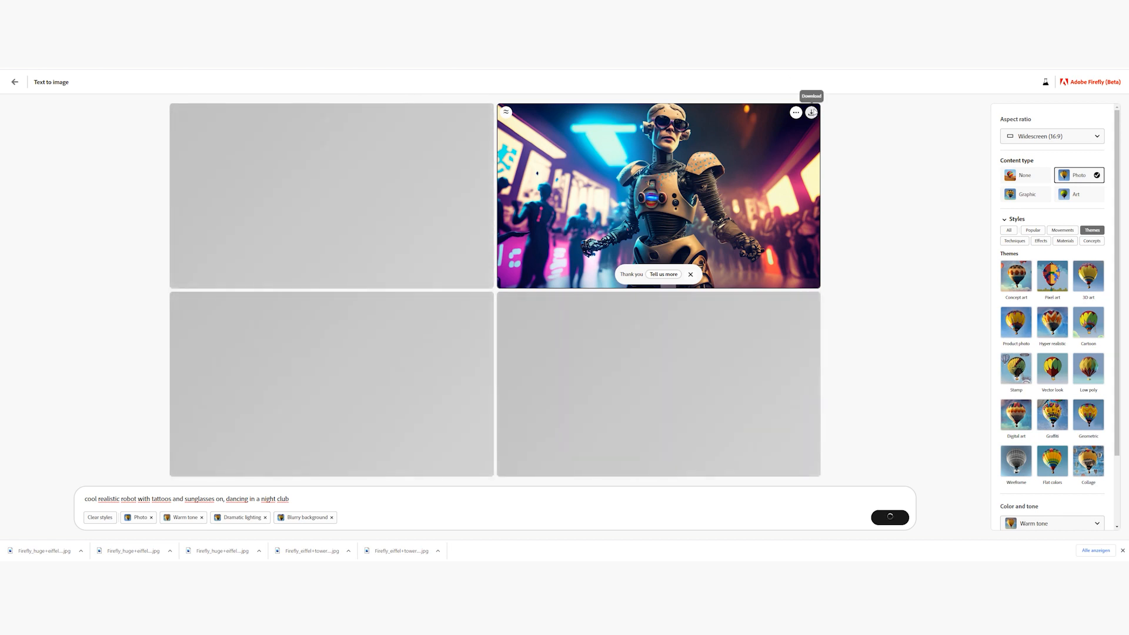
- Download the upper-right, lower-right and lower-left robot images, continuing past each content credentials notice
left_click(811, 112)
left_click(638, 392)
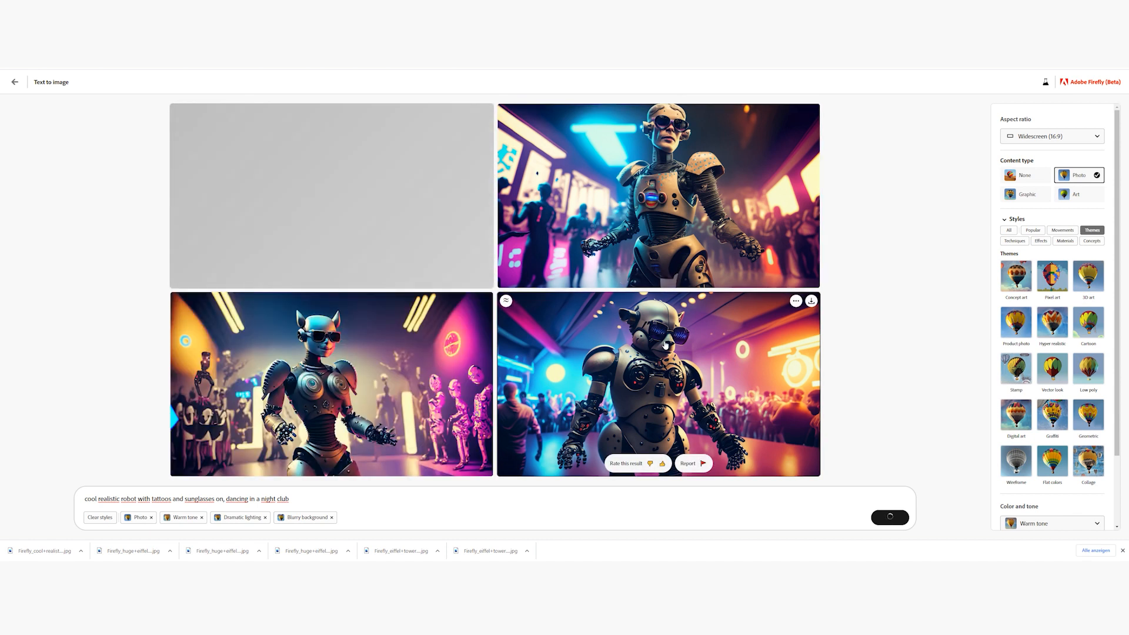
left_click(812, 301)
left_click(640, 392)
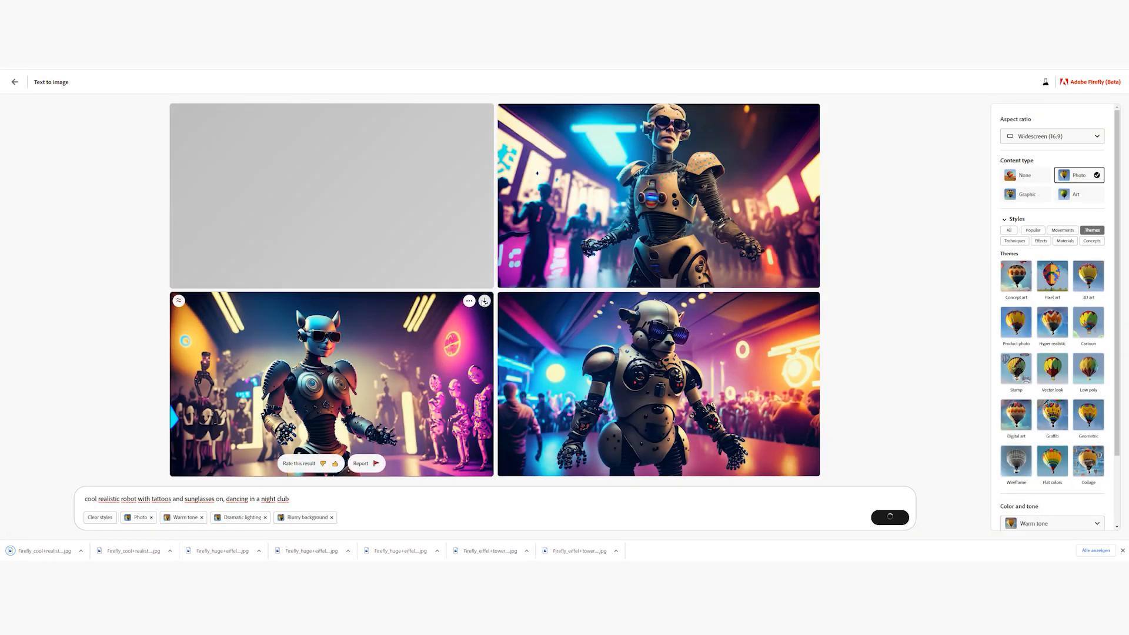
left_click(484, 301)
left_click(641, 392)
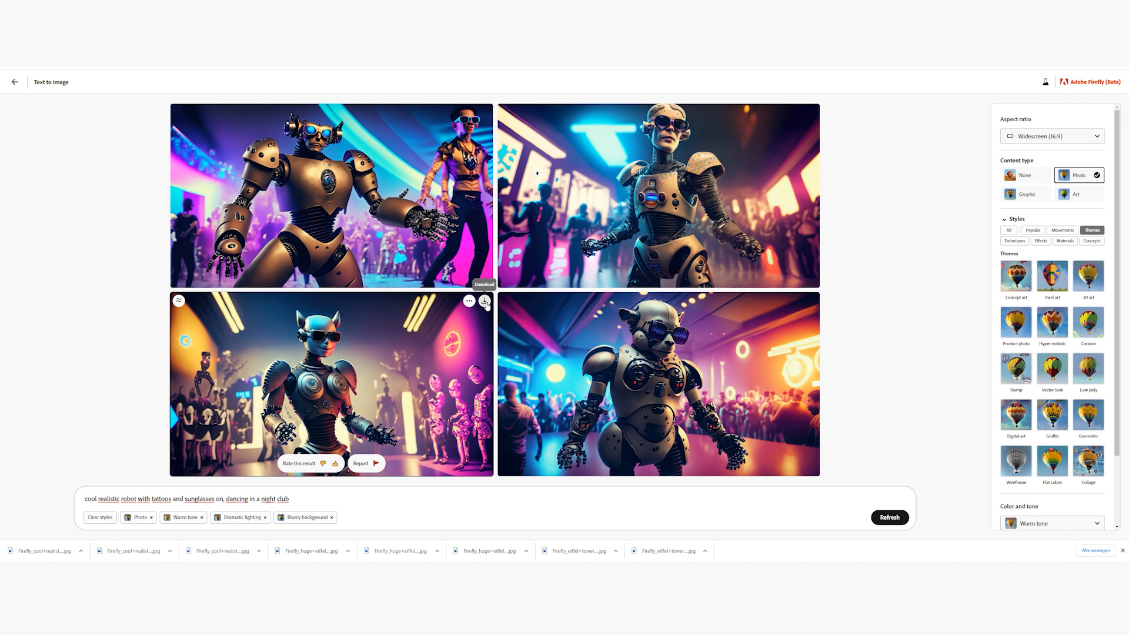
- Show images similar to the lower-left robot and clear all applied styles
left_click(180, 301)
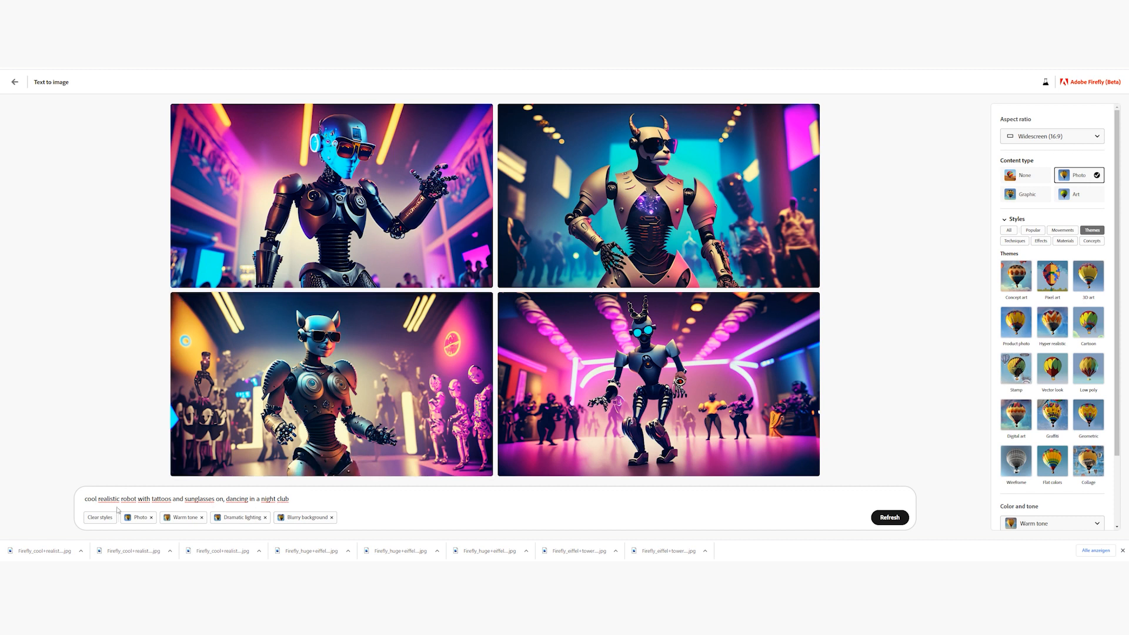
left_click(100, 517)
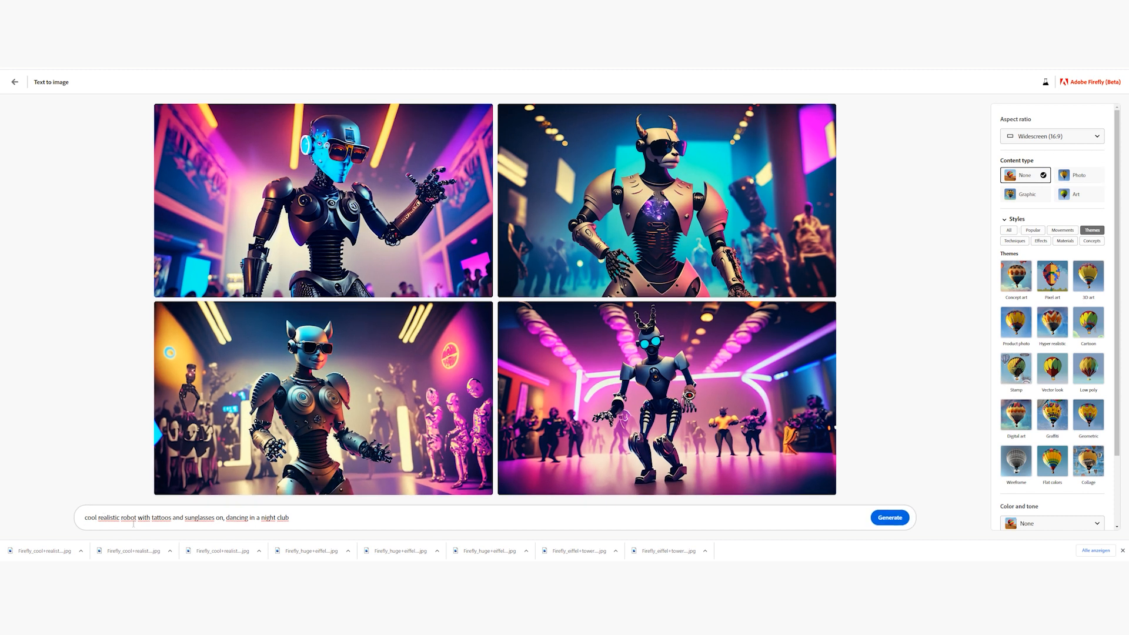
- Replace the prompt with 'oily liquid with glittering particles' and generate images
left_click_drag(221, 516, 60, 515)
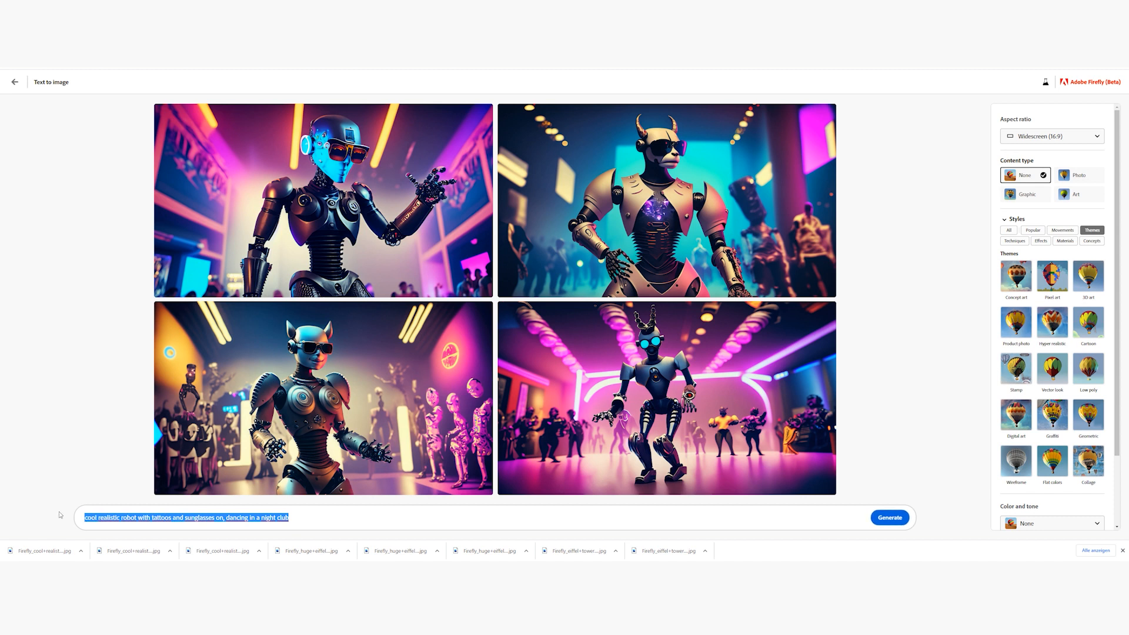
type("cles")
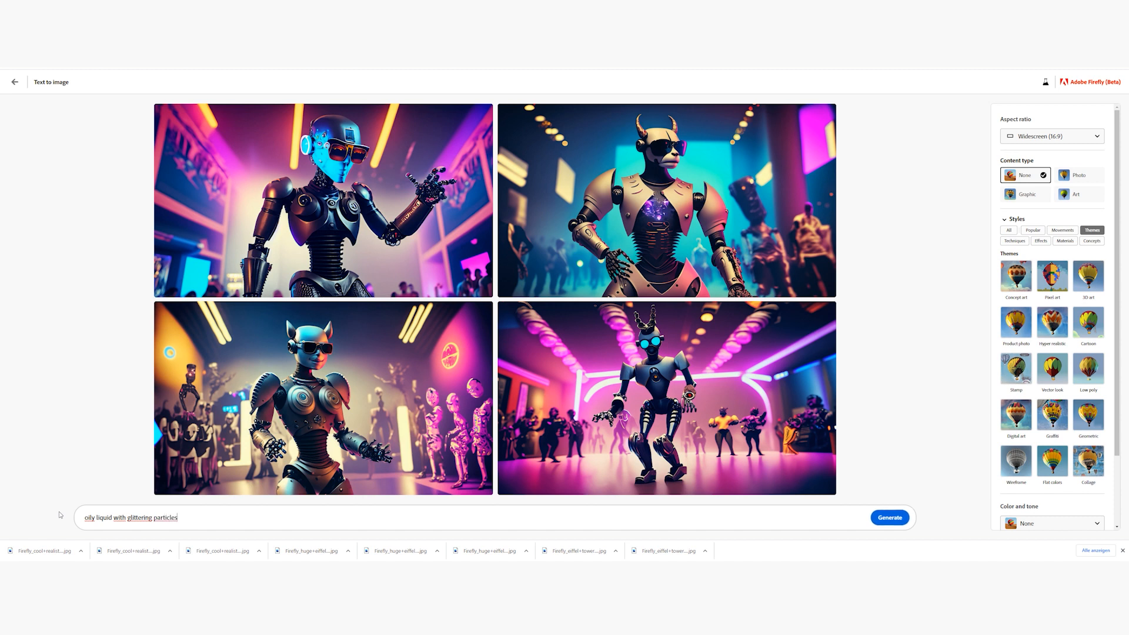
key("Return")
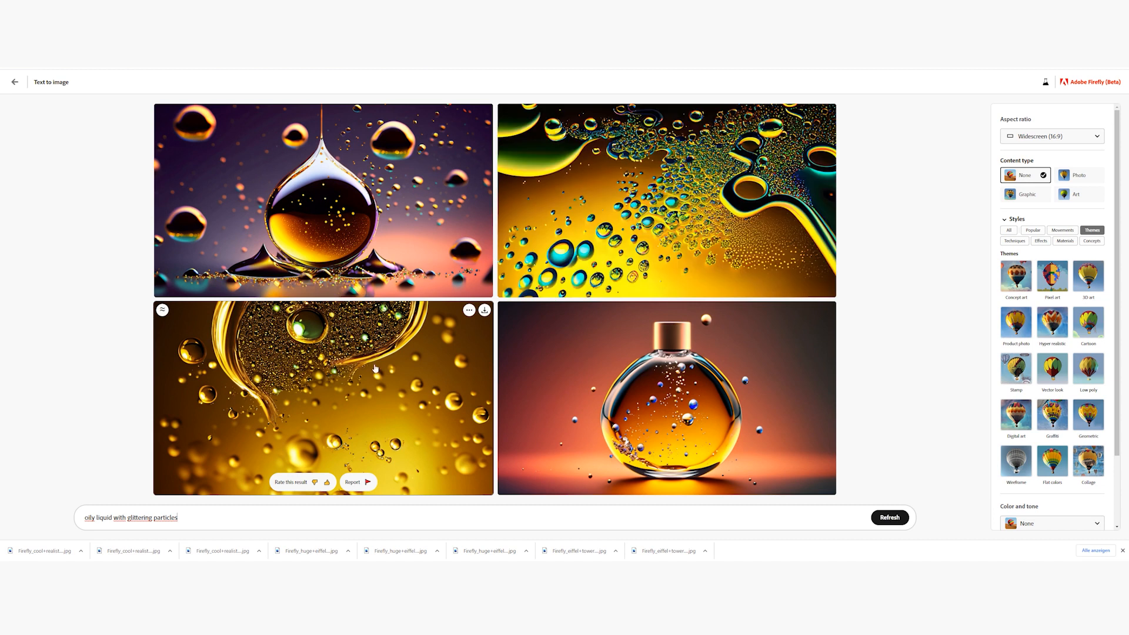
- Download the upper-right and upper-left liquid images, continuing past each content credentials notice
left_click(826, 113)
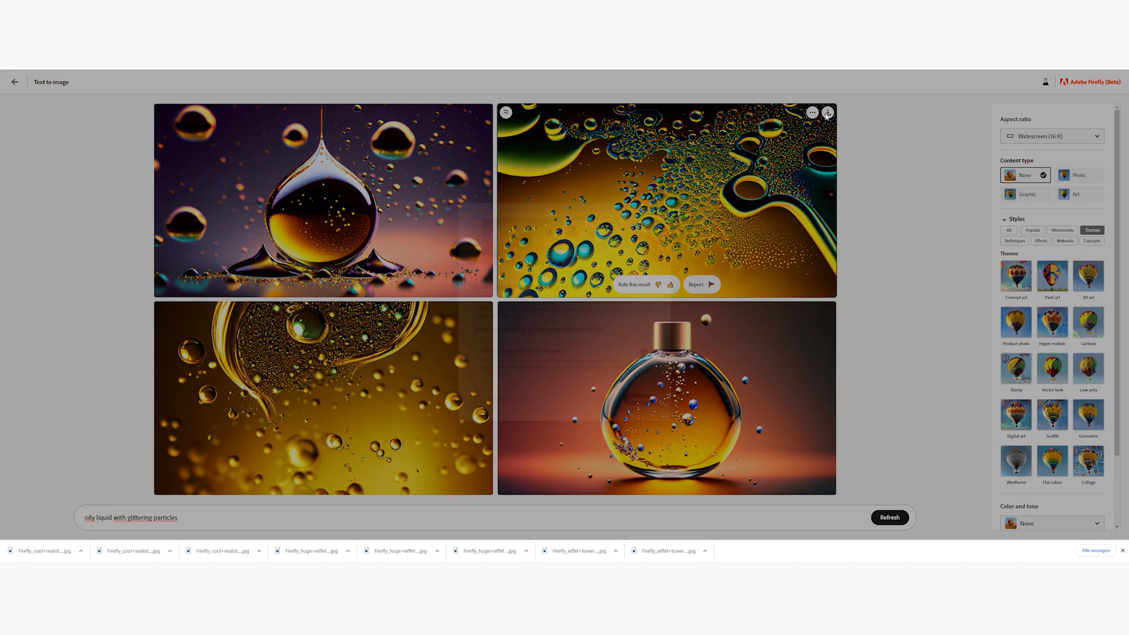
left_click(630, 393)
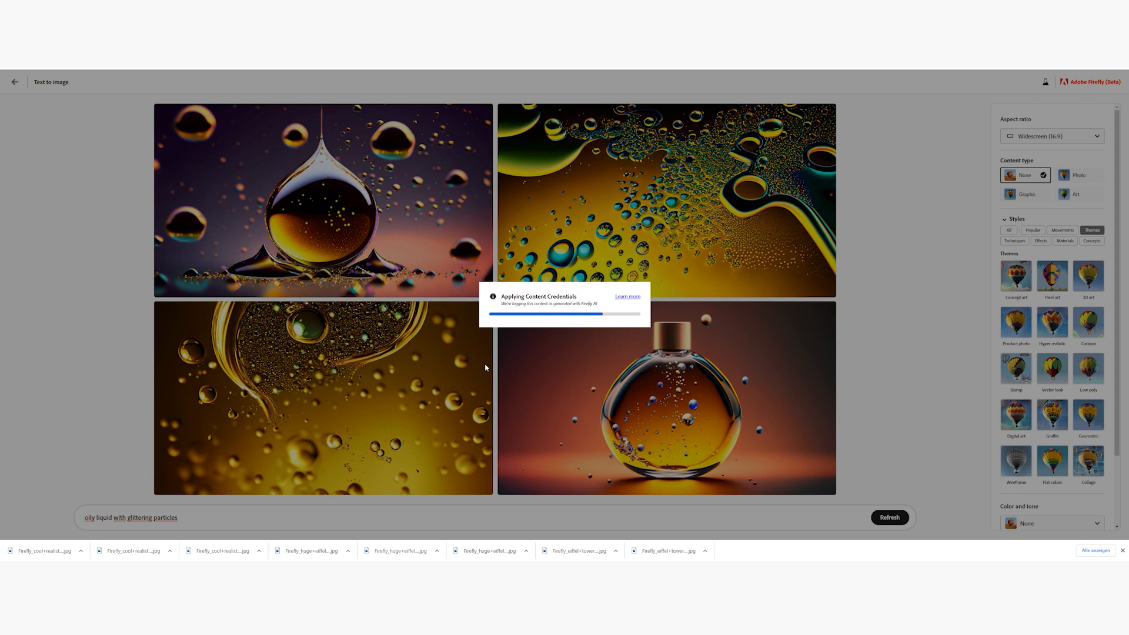
left_click(484, 113)
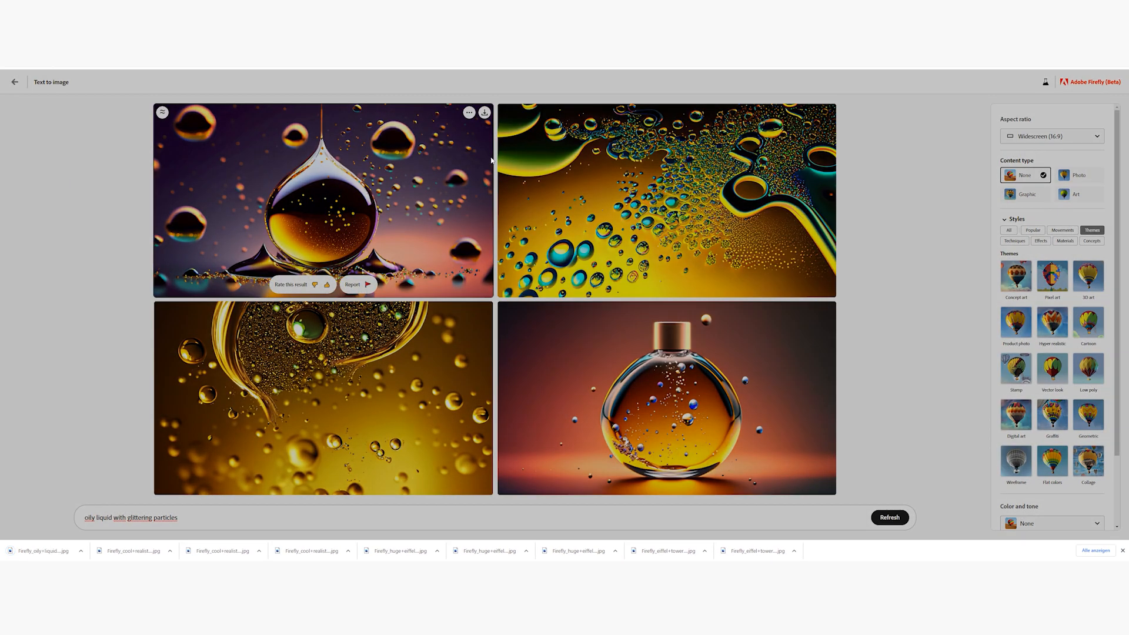
left_click(639, 392)
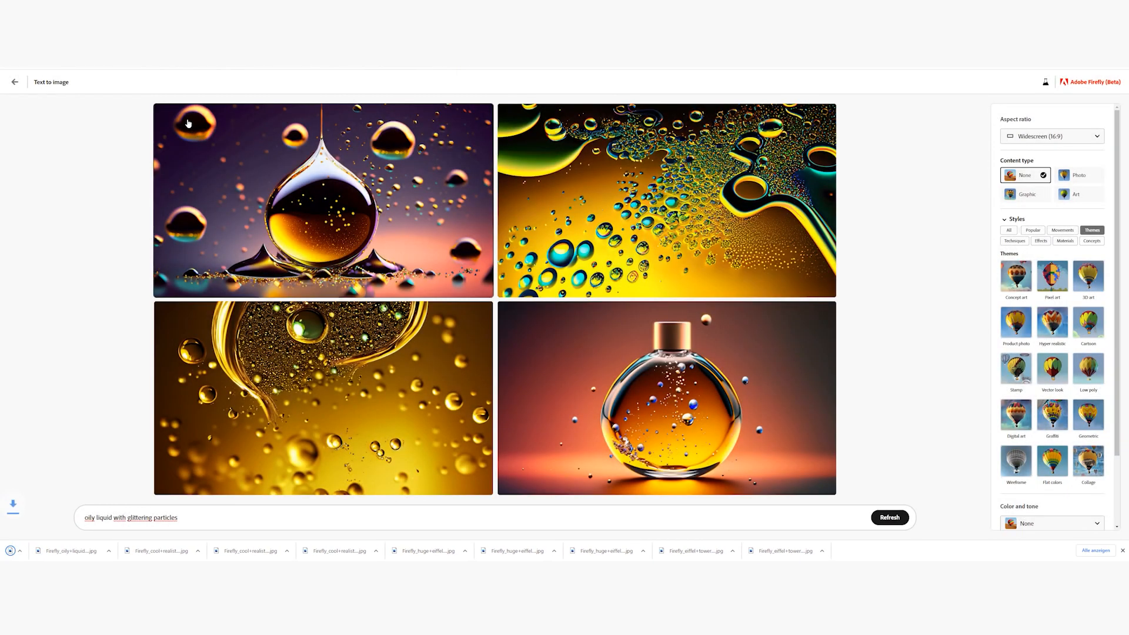
- Show images similar to the upper-left liquid image and download the new upper-right one, continuing past the credentials notice
left_click(162, 113)
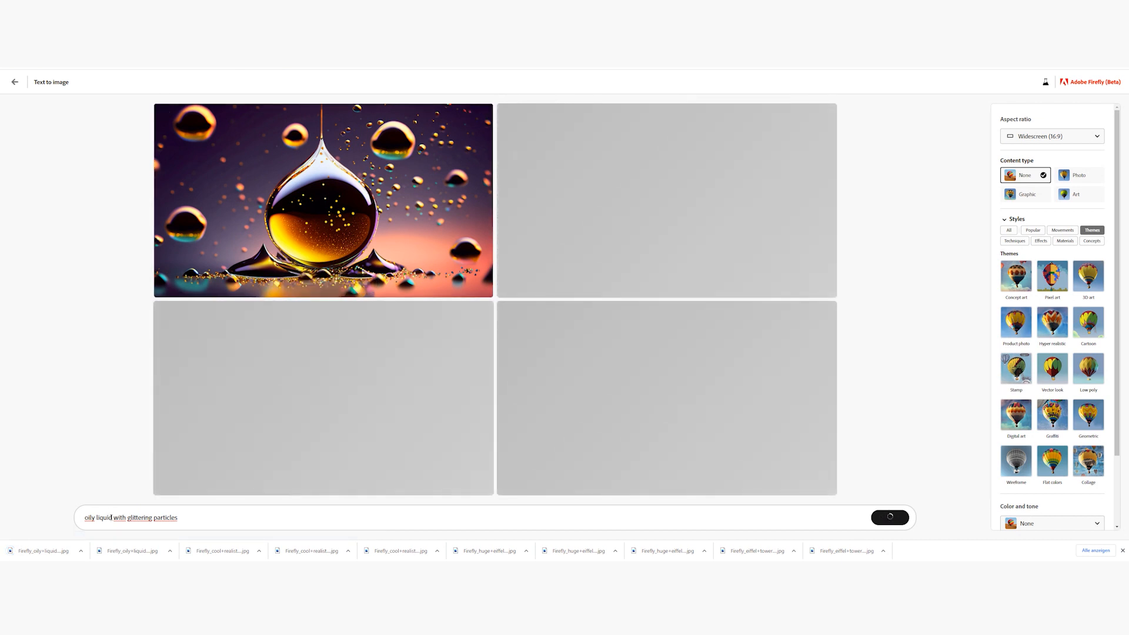
mouse_move(828, 122)
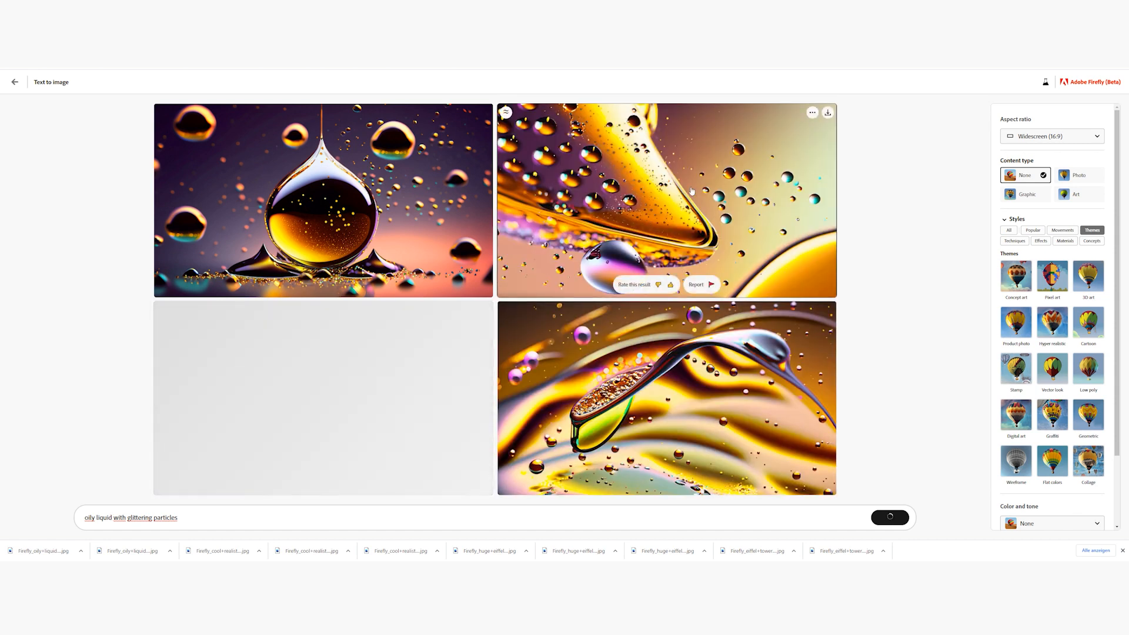
left_click(828, 114)
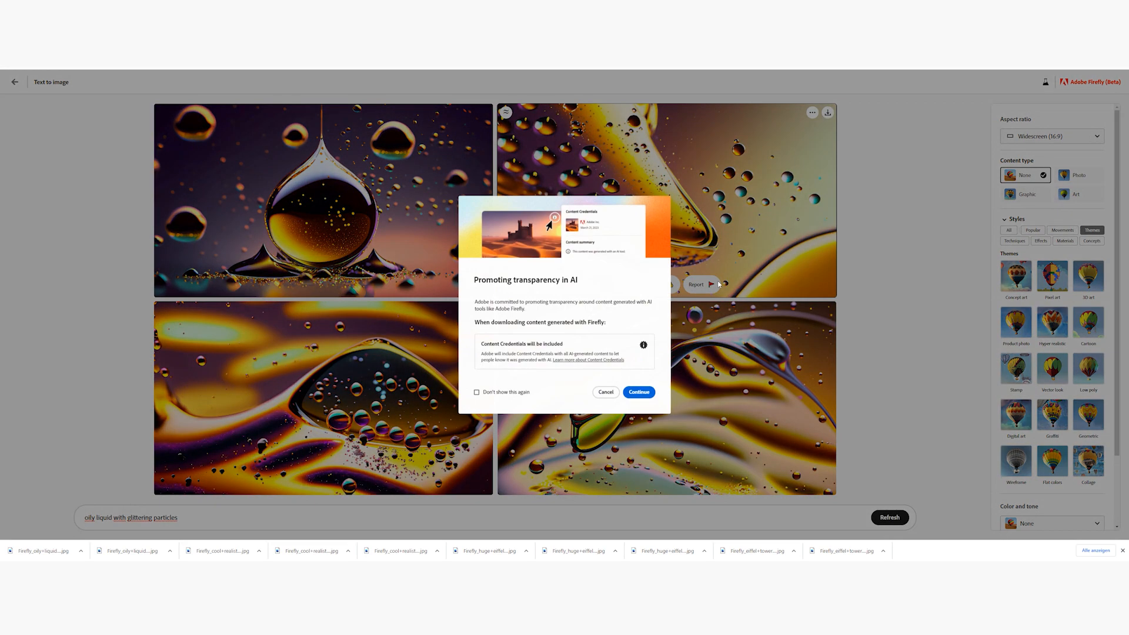
left_click(638, 392)
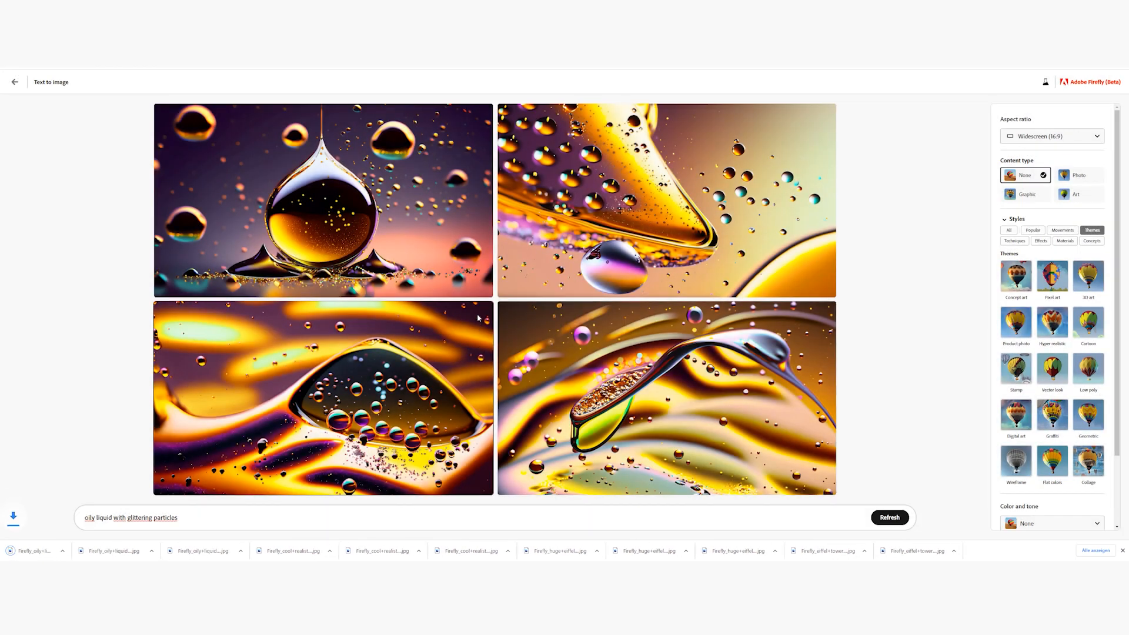
- Download the lower-left liquid image past the credentials notice and rate the upper-right image with a thumbs up
left_click(485, 311)
left_click(639, 391)
left_click(671, 284)
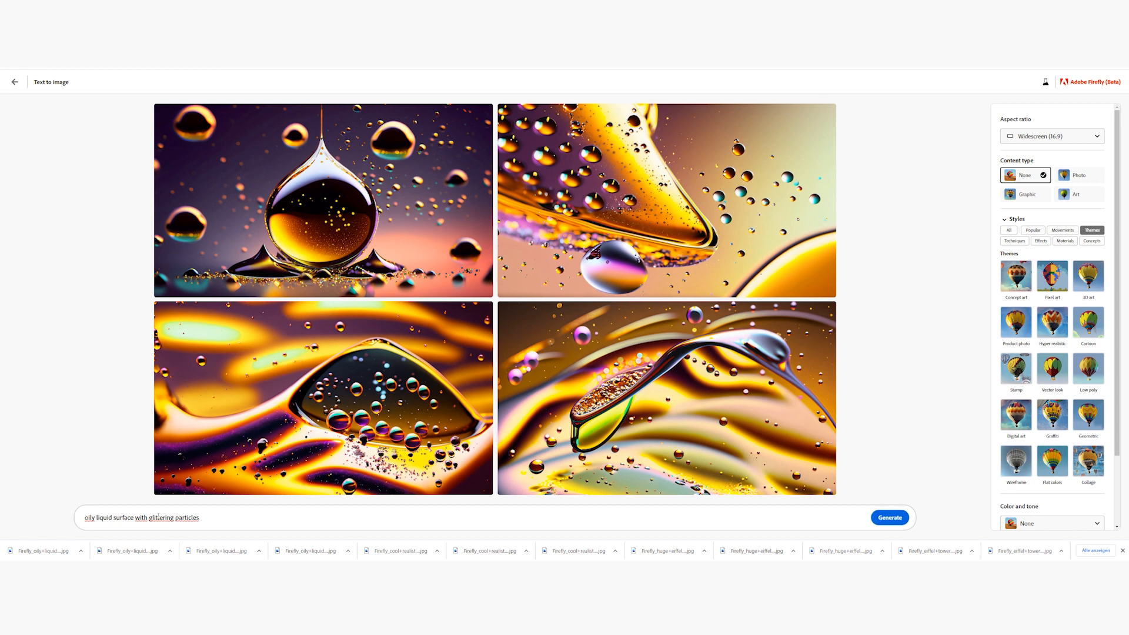
- Generate images from the prompt 'oily liquid surface with glittering particles'
left_click(889, 518)
scroll(1112, 339, "down", 2)
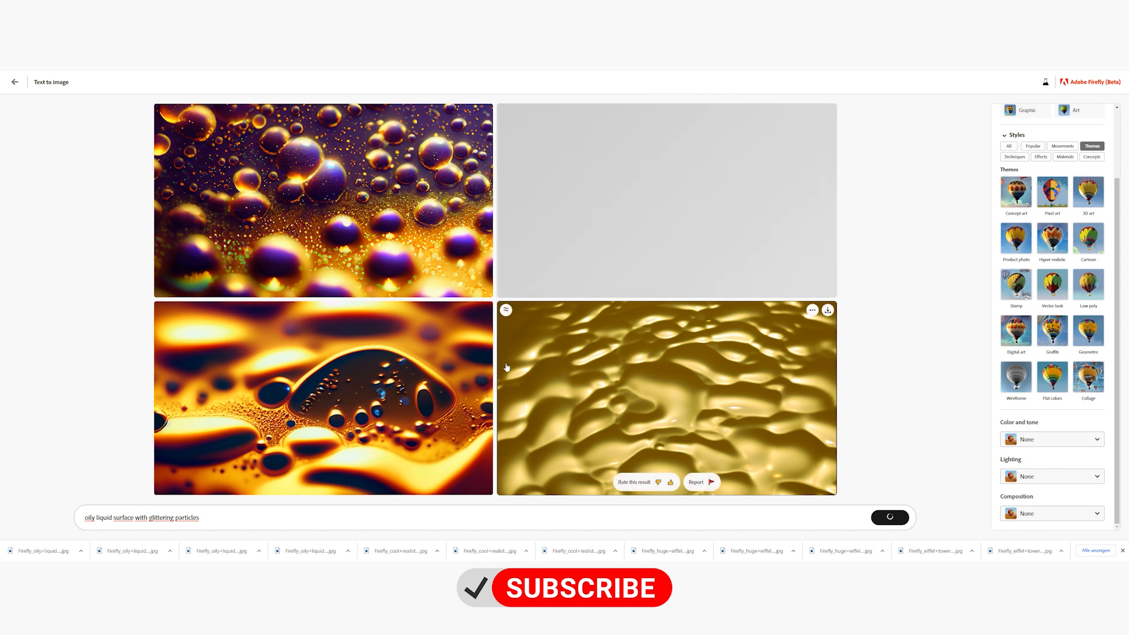
- Download the upper-right liquid surface image, continuing past the content credentials notice
mouse_move(451, 376)
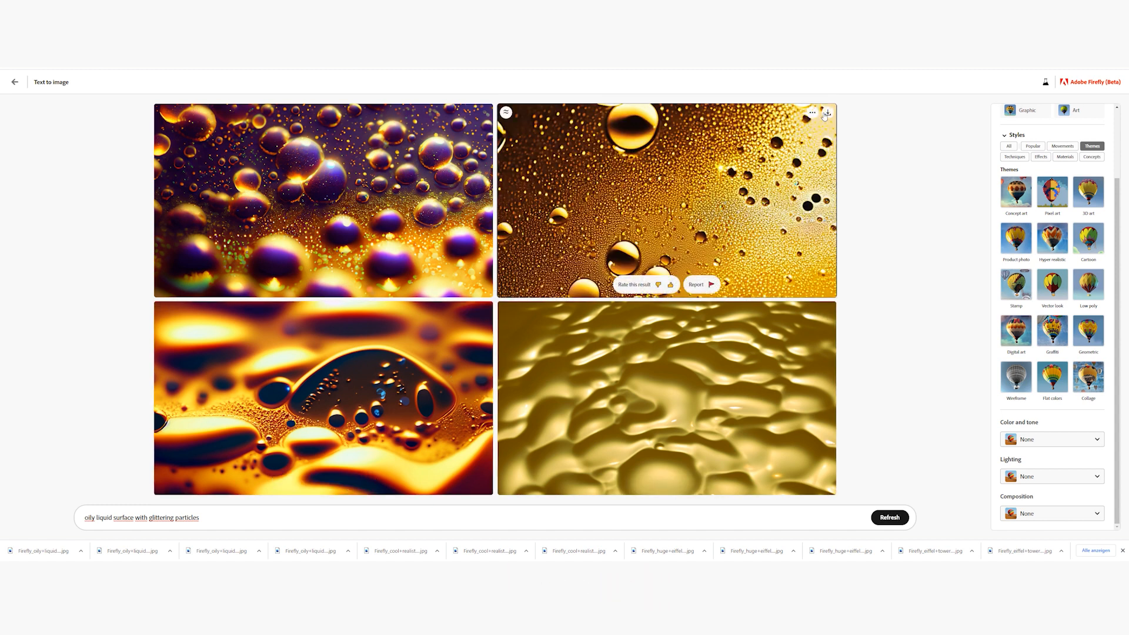
left_click(827, 113)
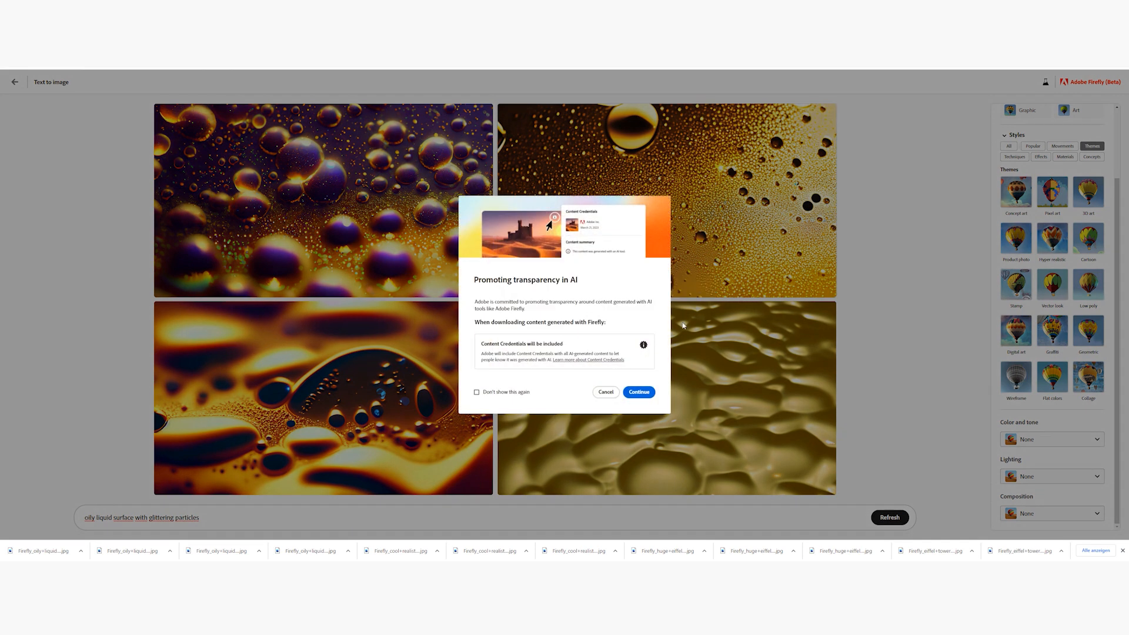
left_click(640, 392)
- Replace the prompt with 'macro shot of broken window with colorful caustics' and generate images
key("ctrl+a")
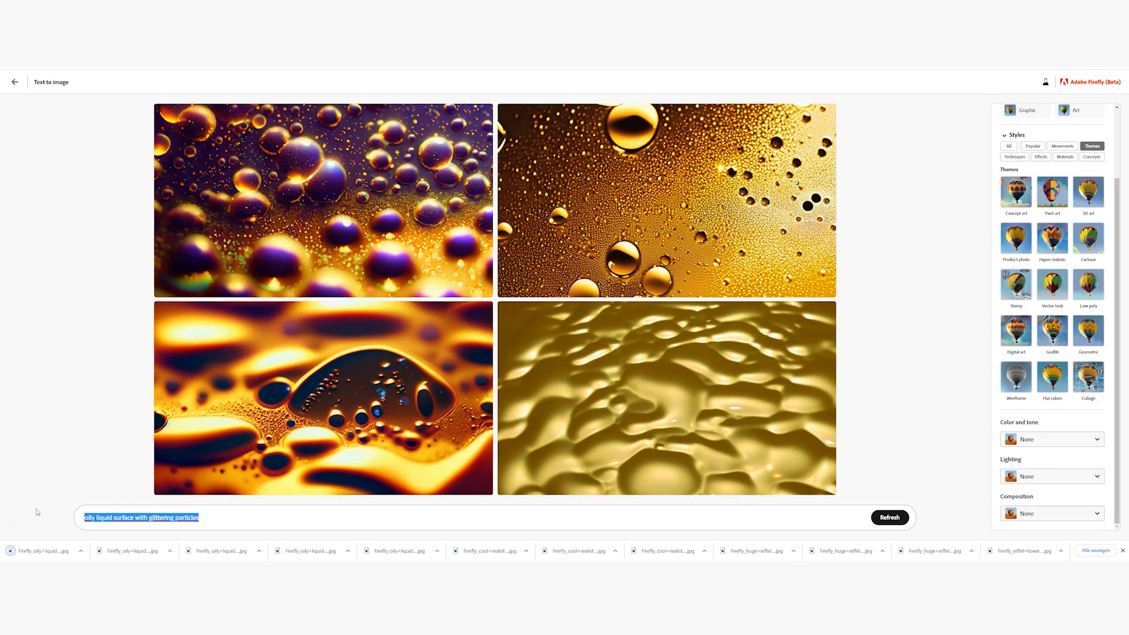
type("mac")
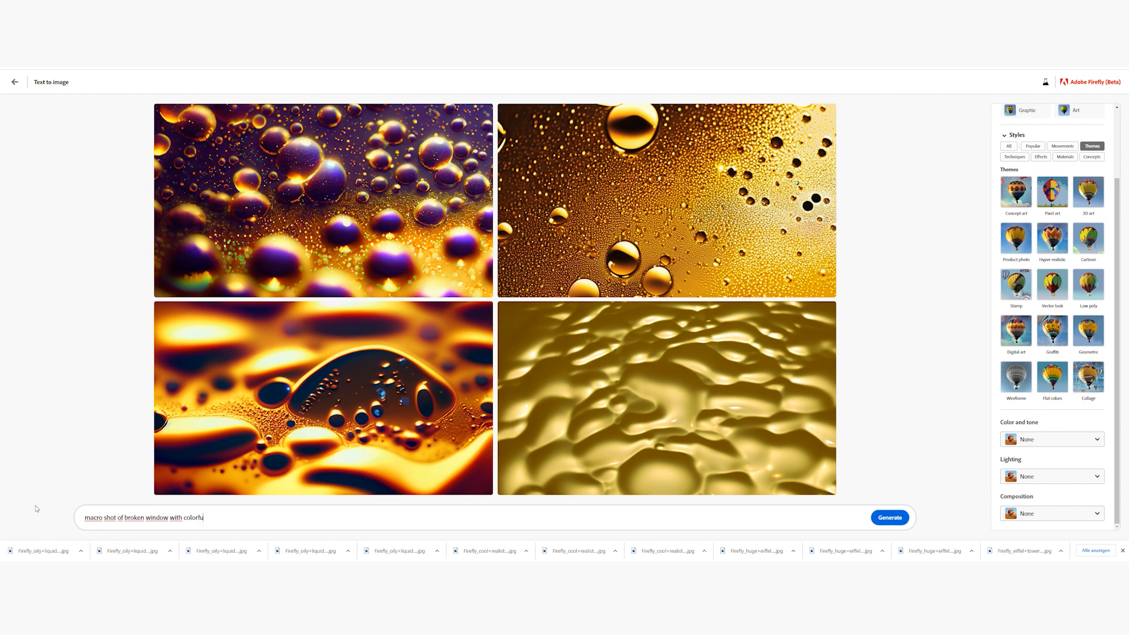
left_click(894, 517)
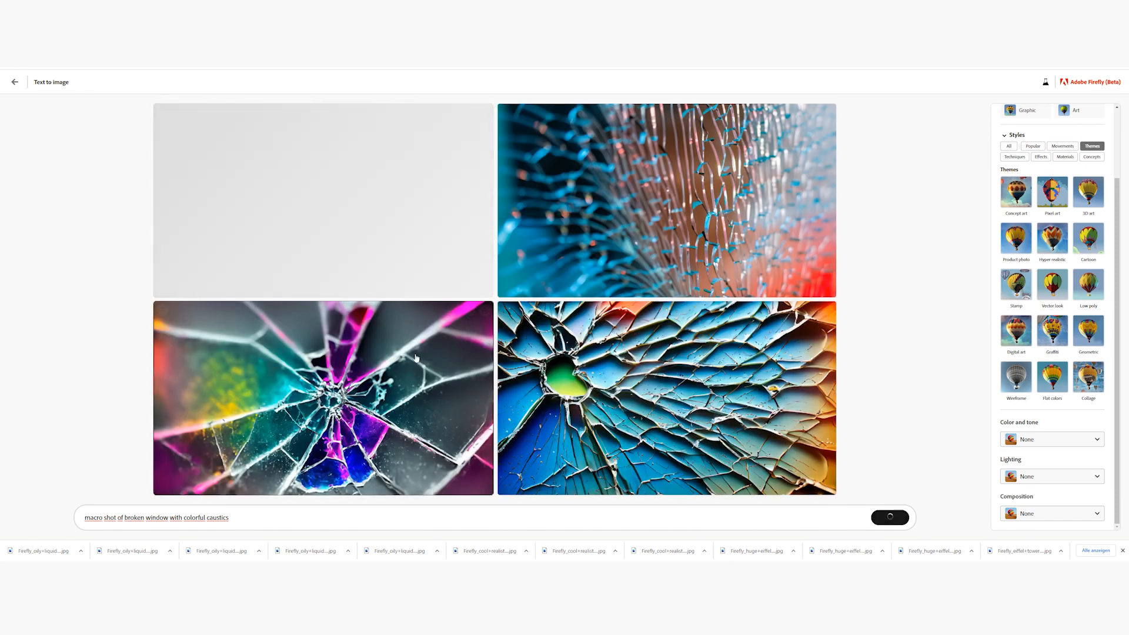
- Download the lower-left and upper-right broken window images, continuing past each content credentials notice
mouse_move(438, 368)
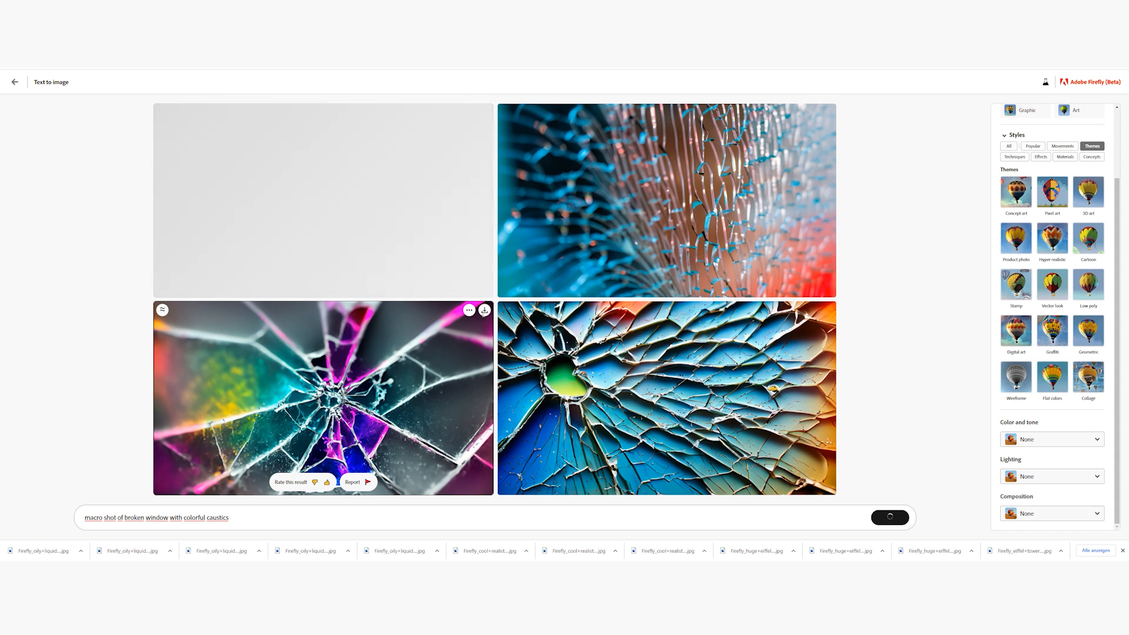
left_click(485, 310)
left_click(639, 392)
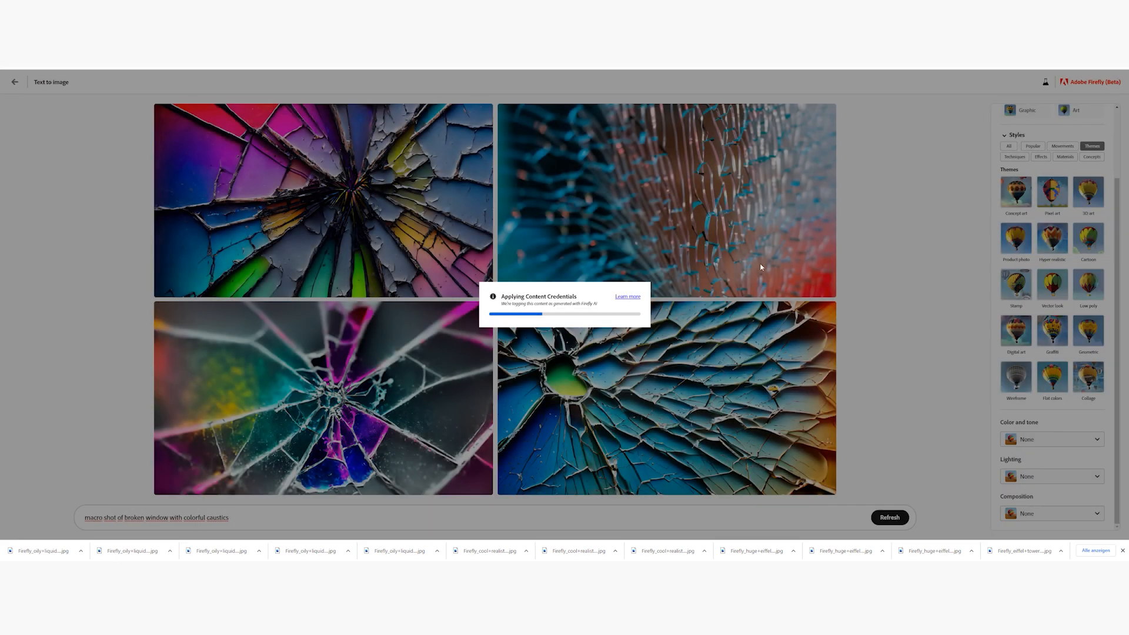
left_click(828, 113)
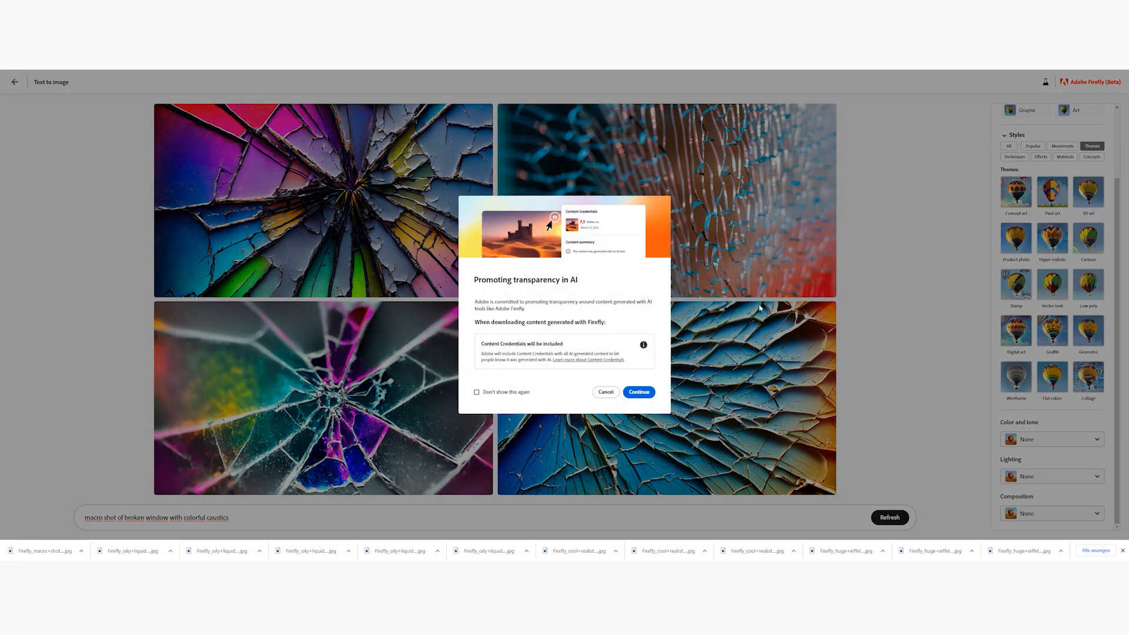
left_click(640, 394)
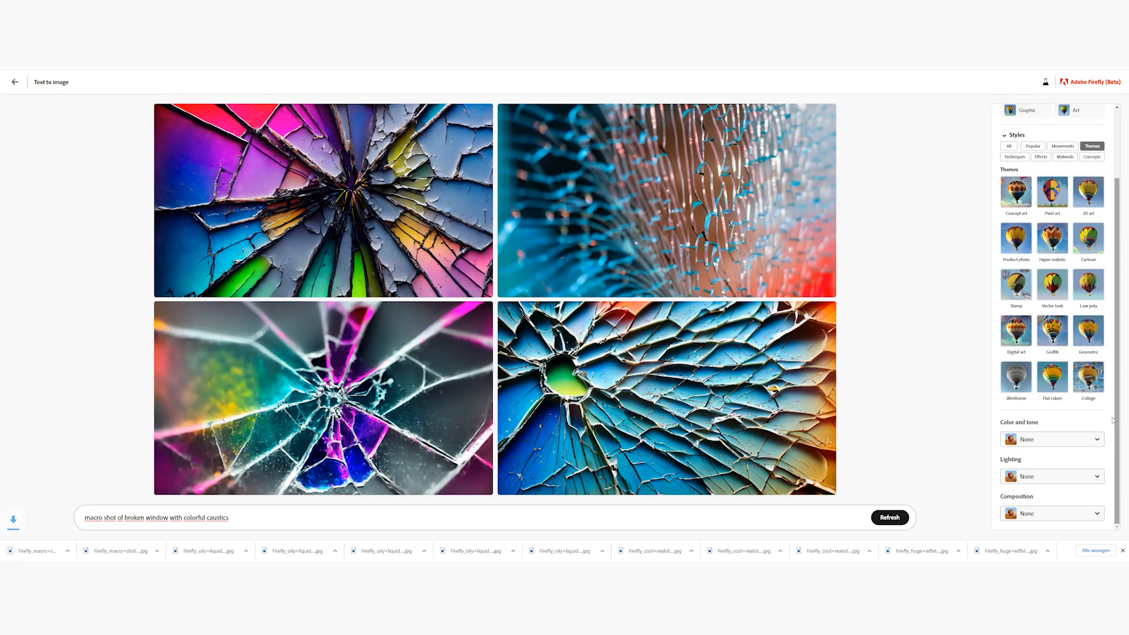
- Set the composition to Narrow depth of field and show images similar to the upper-right broken window image
left_click(1062, 514)
left_click(1048, 451)
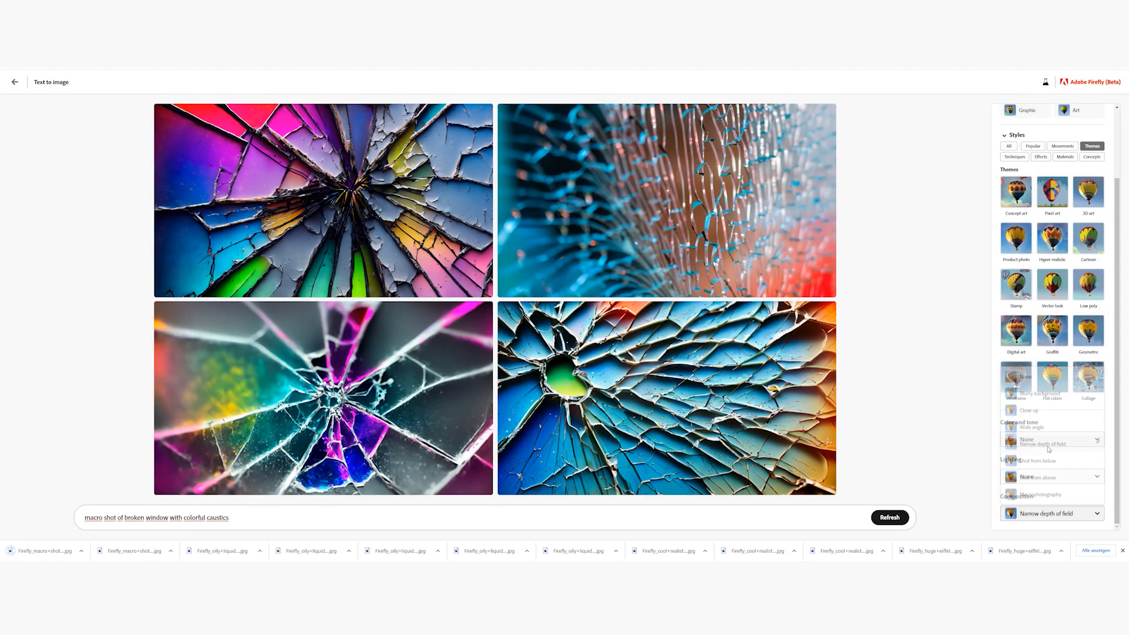
mouse_move(705, 138)
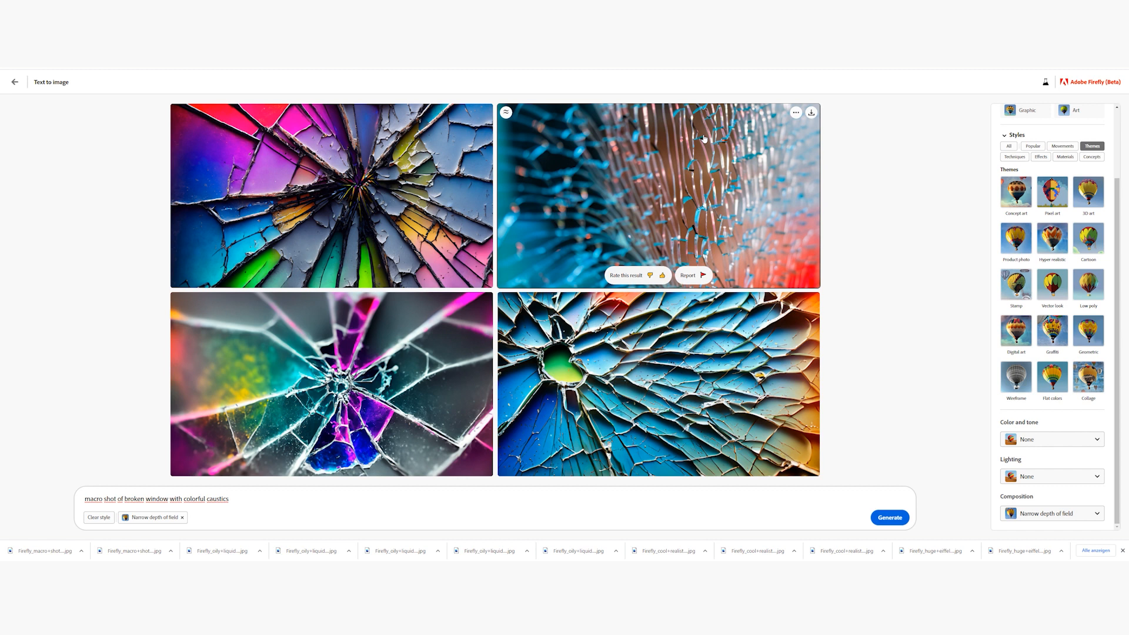
left_click(506, 113)
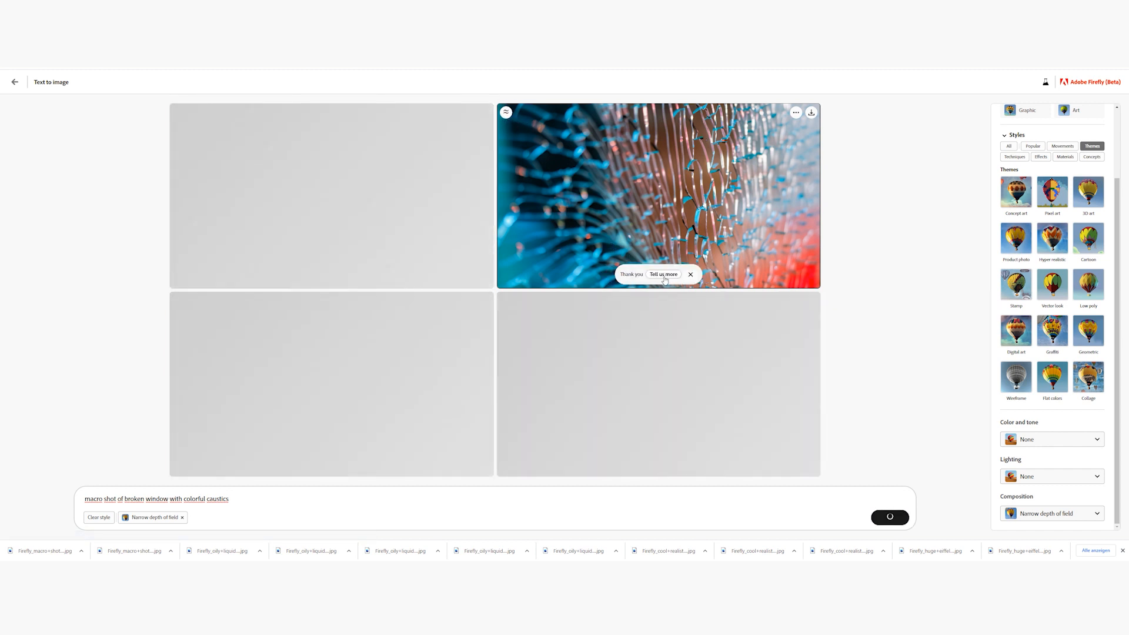
- Download the lower-right broken window image, continuing past the content credentials notice
mouse_move(596, 180)
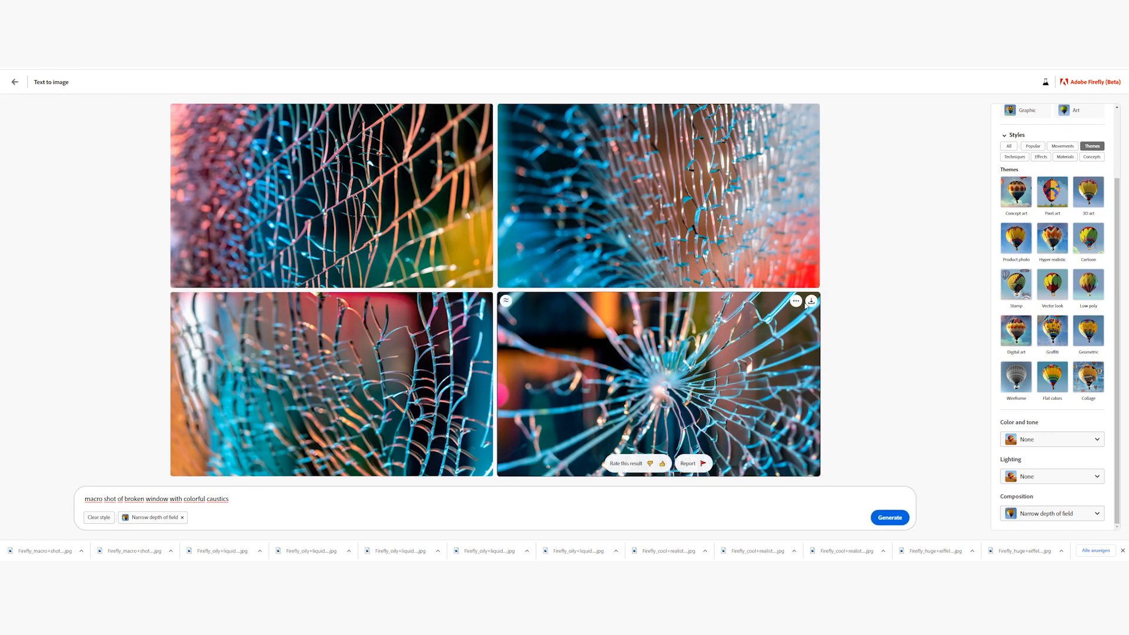
left_click(810, 302)
left_click(640, 393)
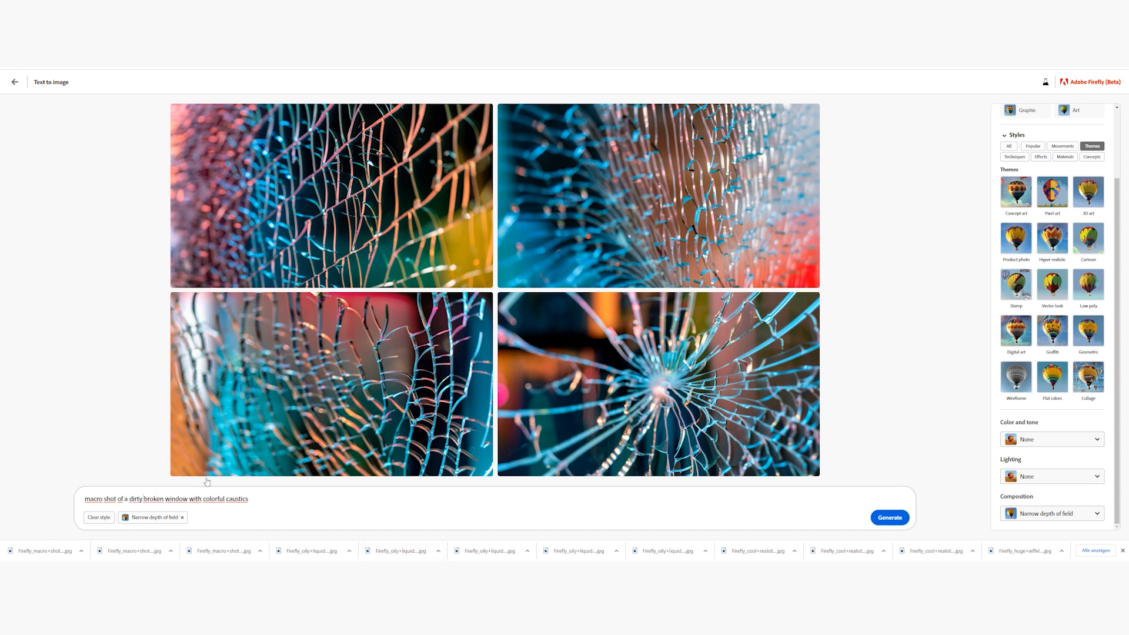
- Change the prompt to 'realistic highly detailed macro shot of a dirty broken window with colorful caustics' and generate images
type("realistic highly detailed")
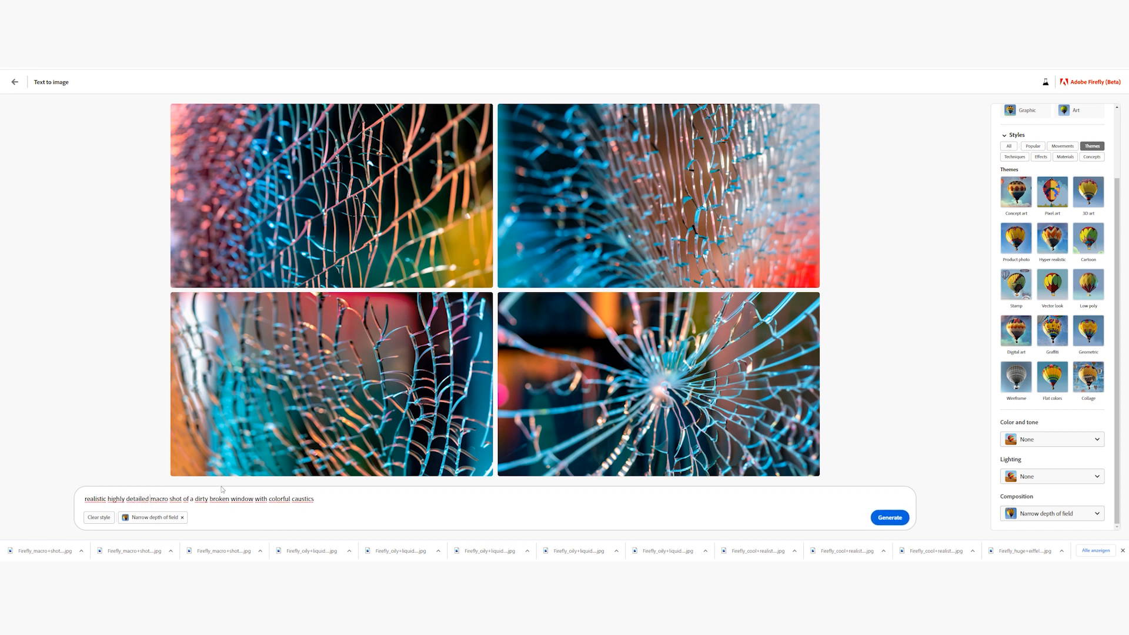
left_click(904, 519)
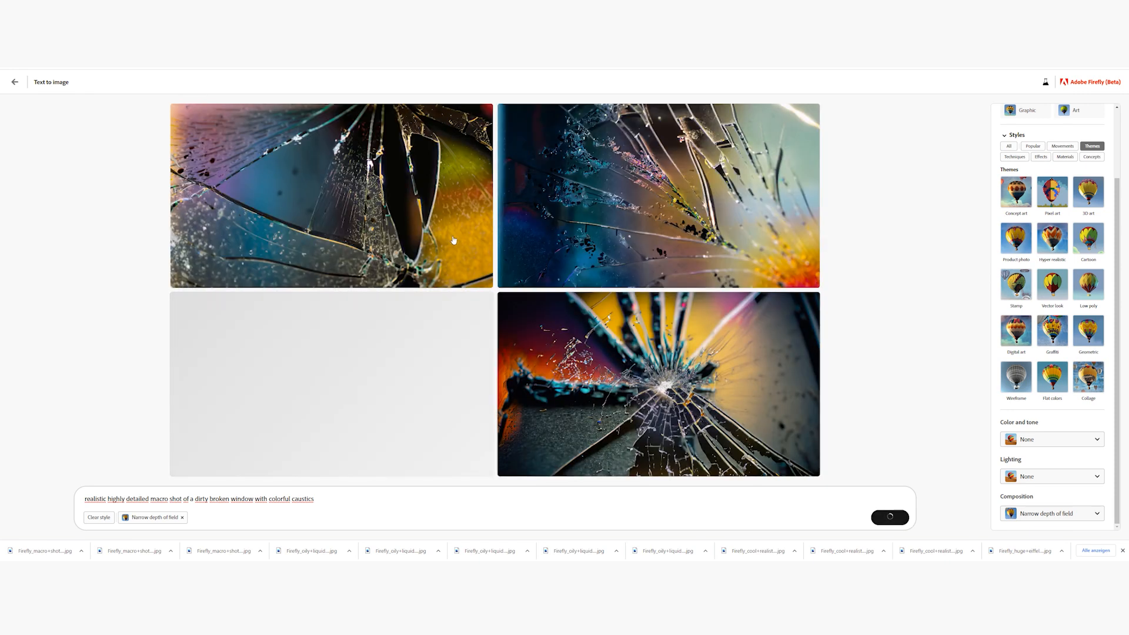
- Download the upper-left dirty broken window image, continuing past the content credentials notice
mouse_move(452, 240)
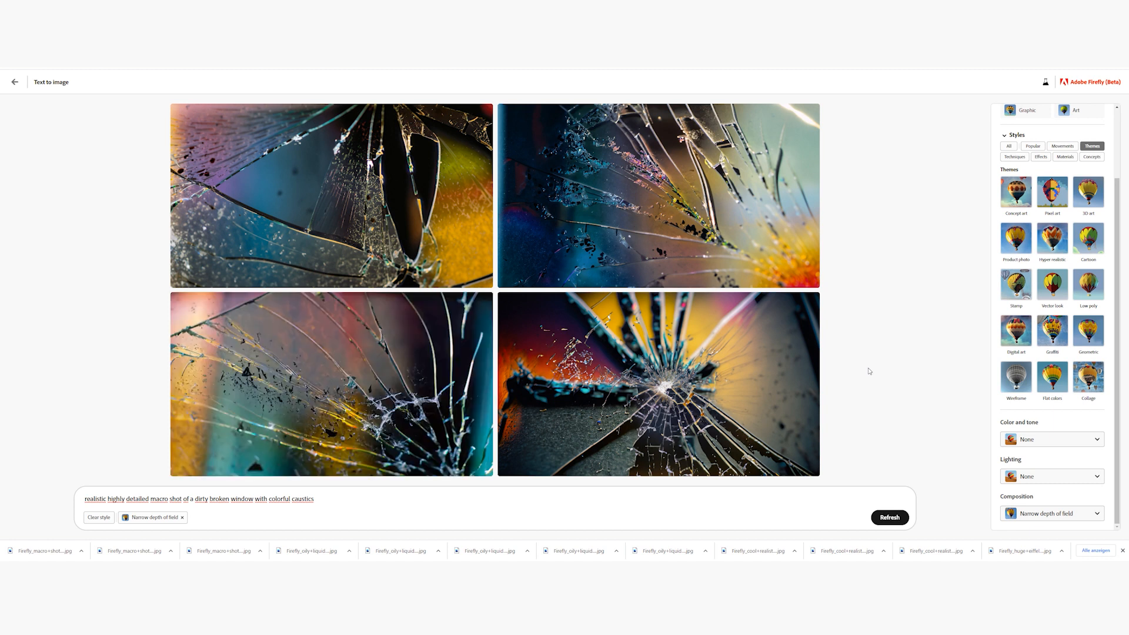
mouse_move(435, 341)
left_click(482, 302)
left_click(645, 395)
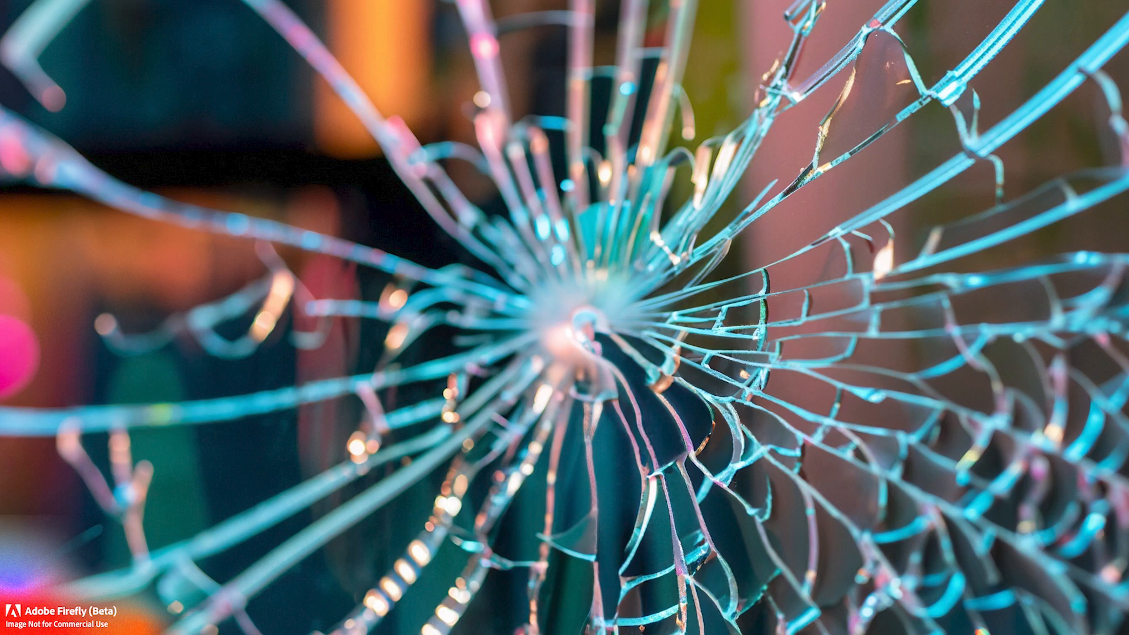
- Type 'painting of mountains and trees' into the home page prompt box
type("o")
type("f mountains and trees")
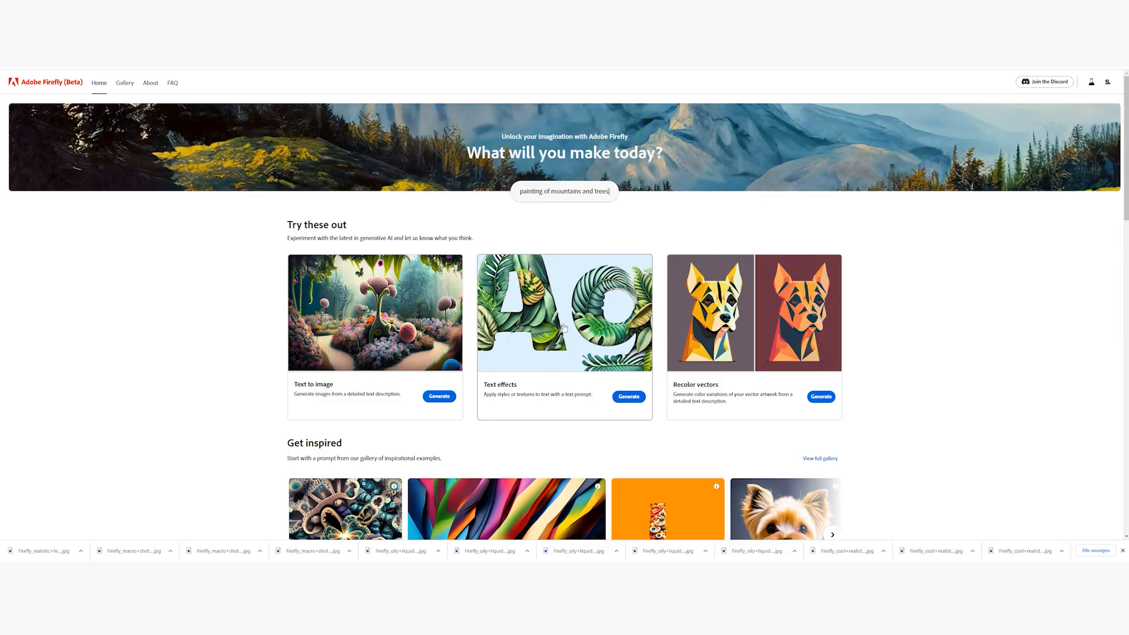
- Open Text effects, browse the sample gallery and try the 'chainlink' sample prompt
left_click(564, 328)
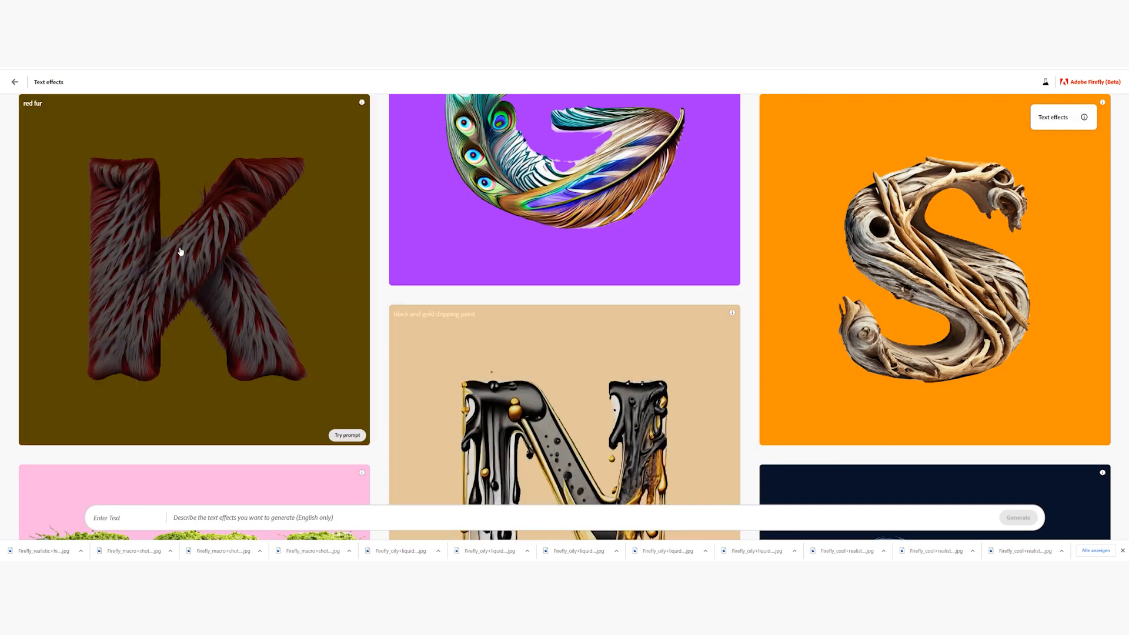
scroll(668, 295, "down", 3)
scroll(669, 295, "down", 5)
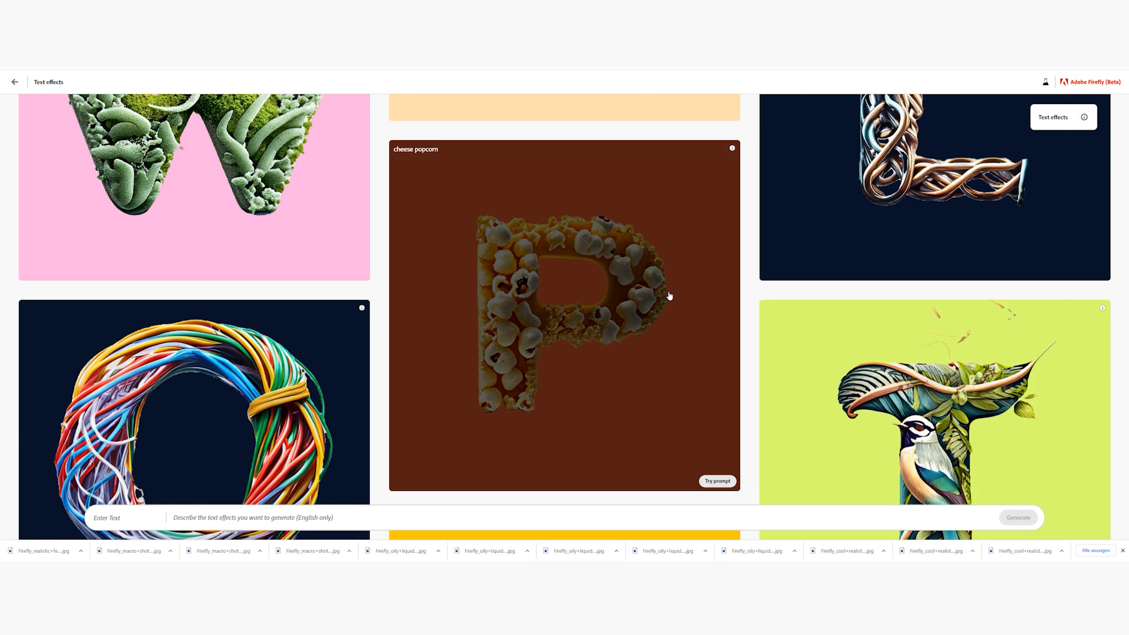
scroll(669, 296, "up", 3)
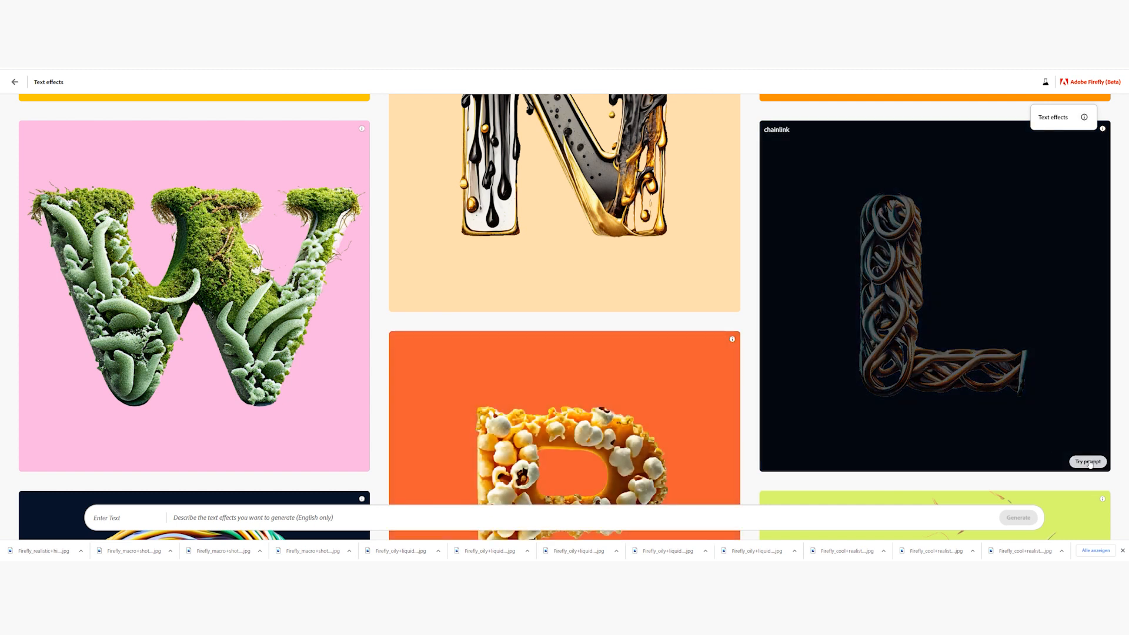
left_click(936, 267)
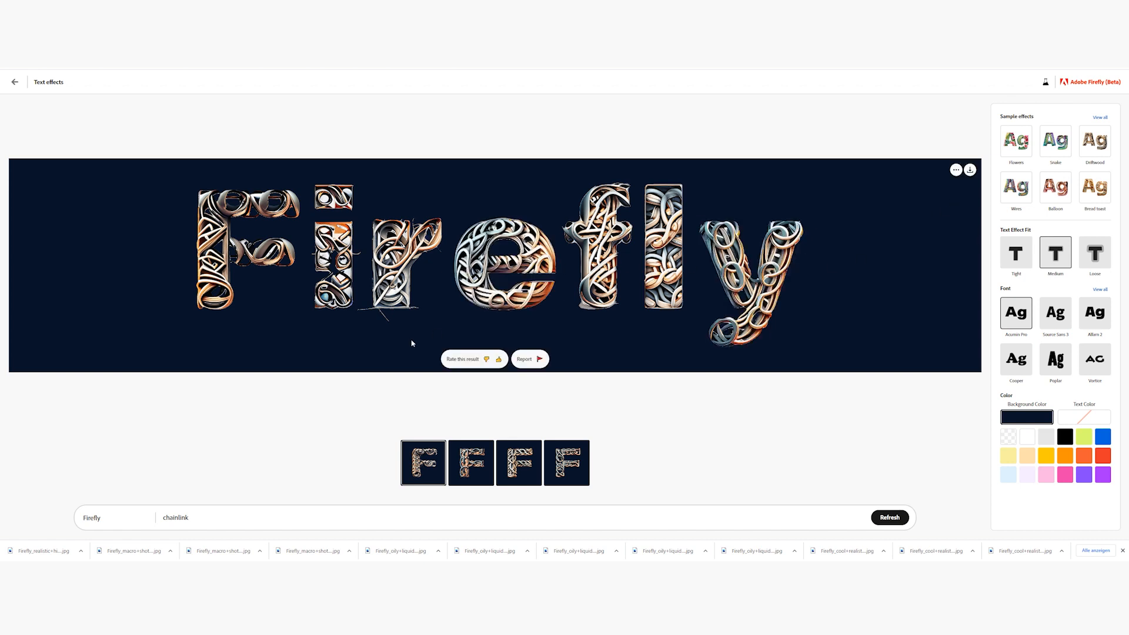
- Replace the sample text with the creator's name to regenerate the chainlink lettering
double_click(88, 522)
type("Joe")
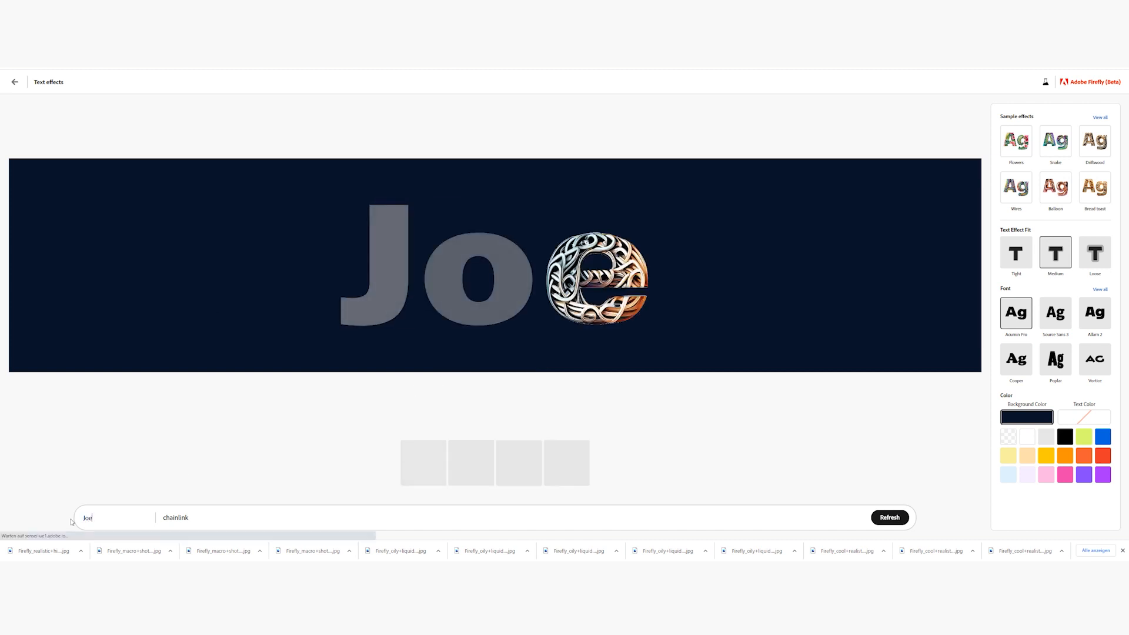
type(" Hance")
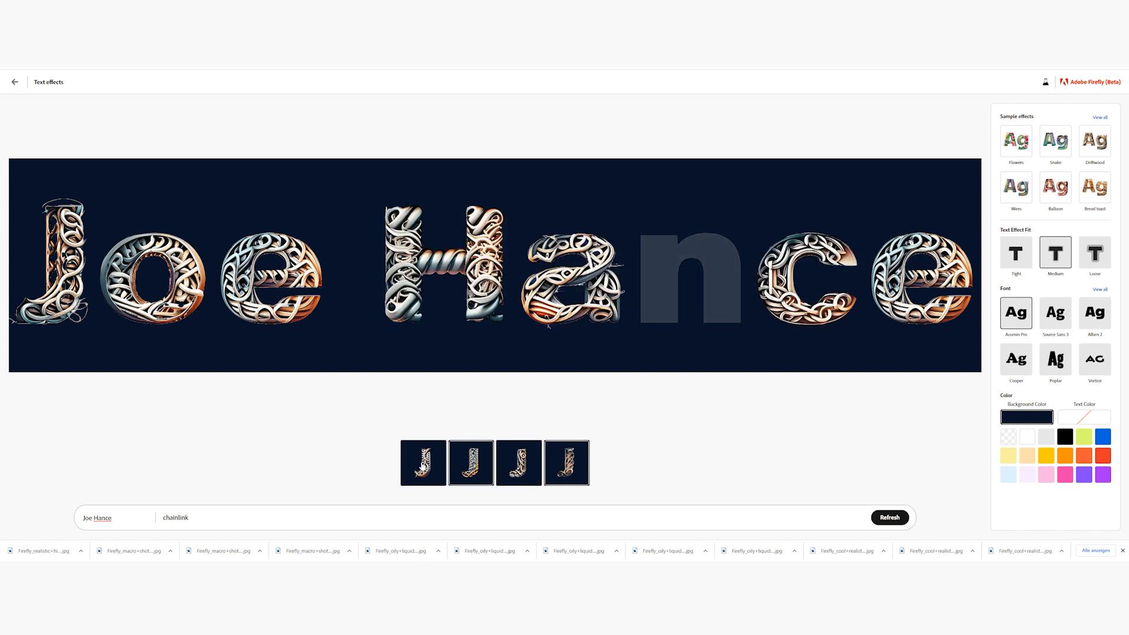
- Select the fourth variation and set the background colour to black
left_click(429, 467)
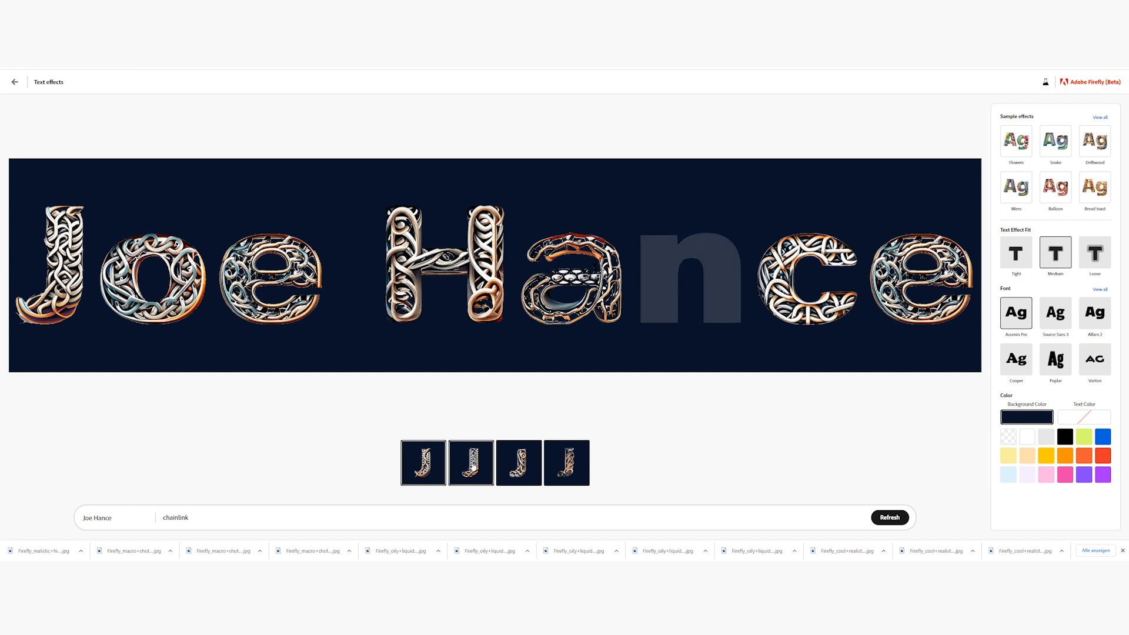
left_click(569, 465)
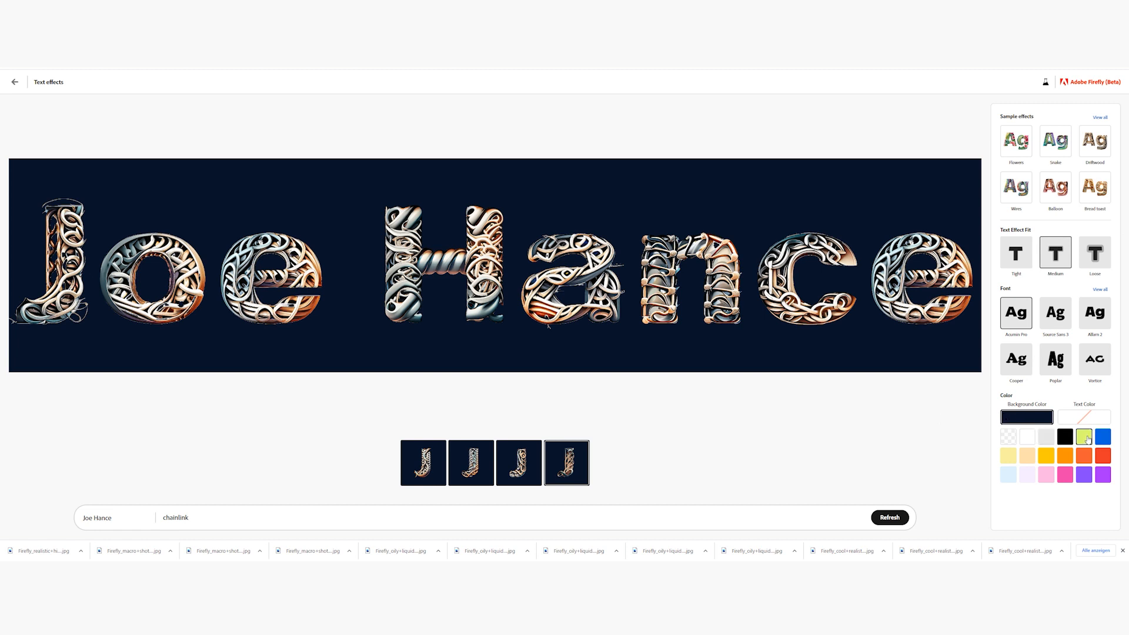
left_click(1101, 457)
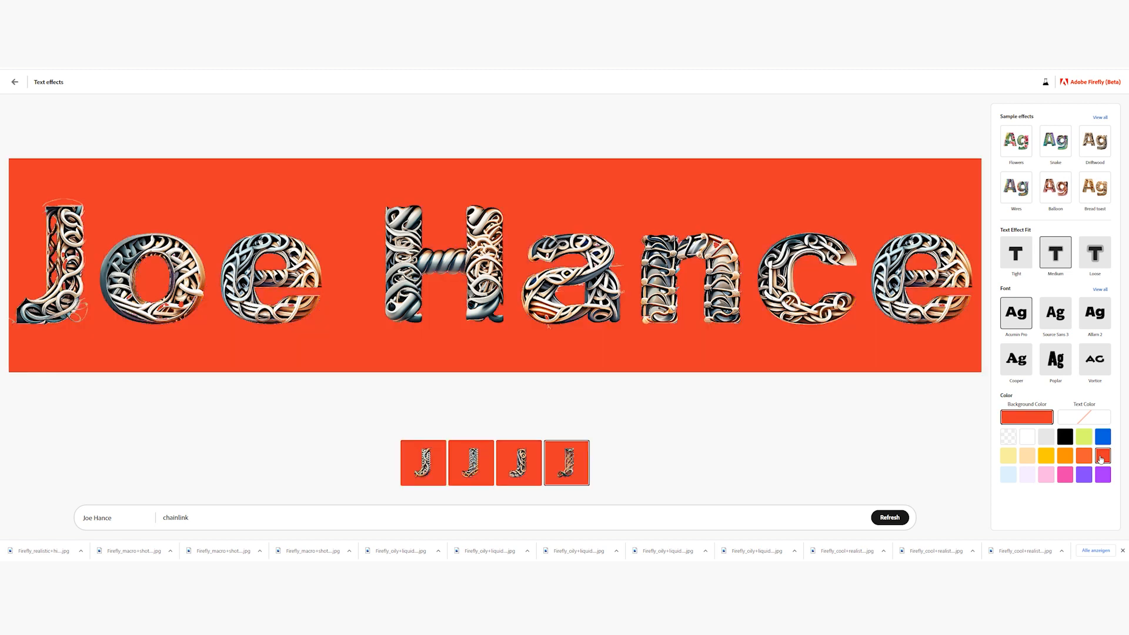
left_click(1067, 438)
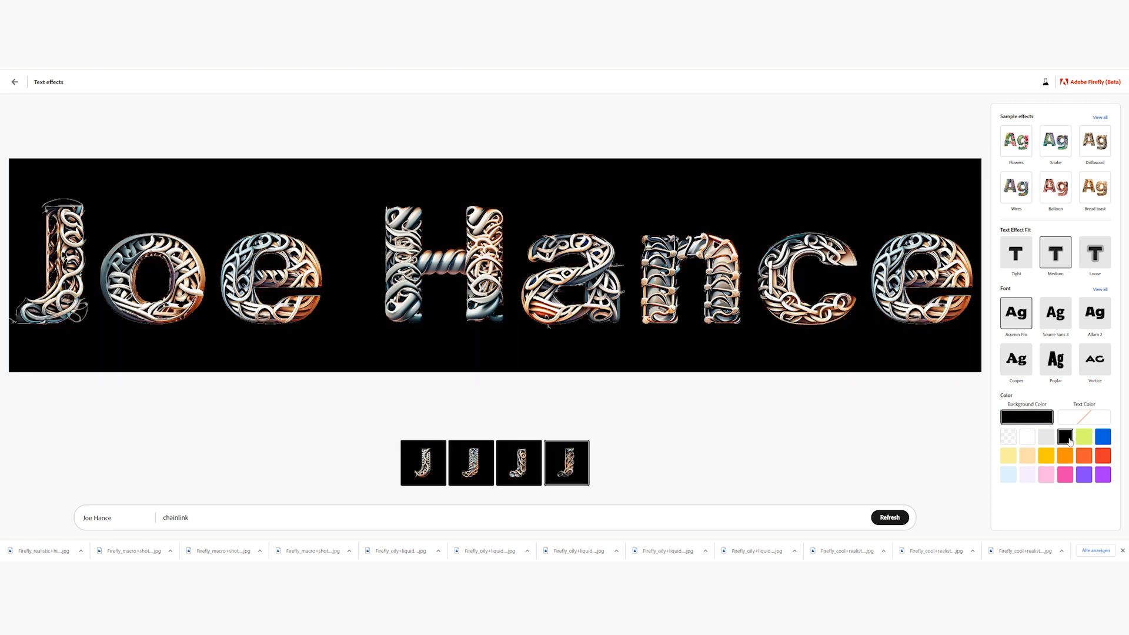
- Try transparent and light grey backgrounds for the lettering and return the background to black
left_click(1011, 440)
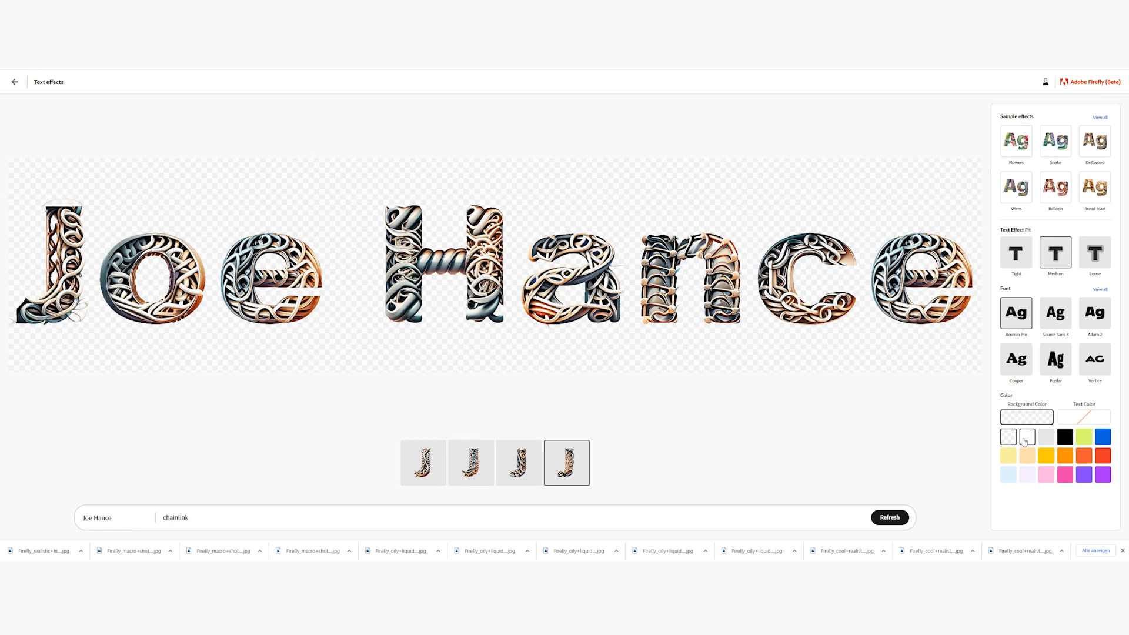
left_click(1046, 440)
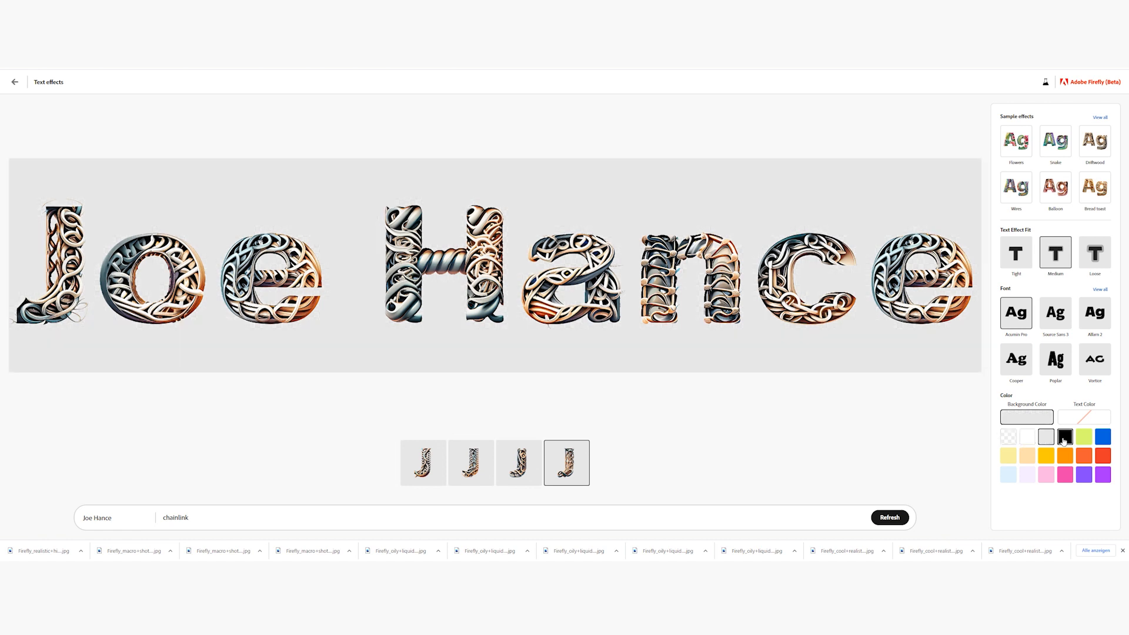
left_click(1064, 440)
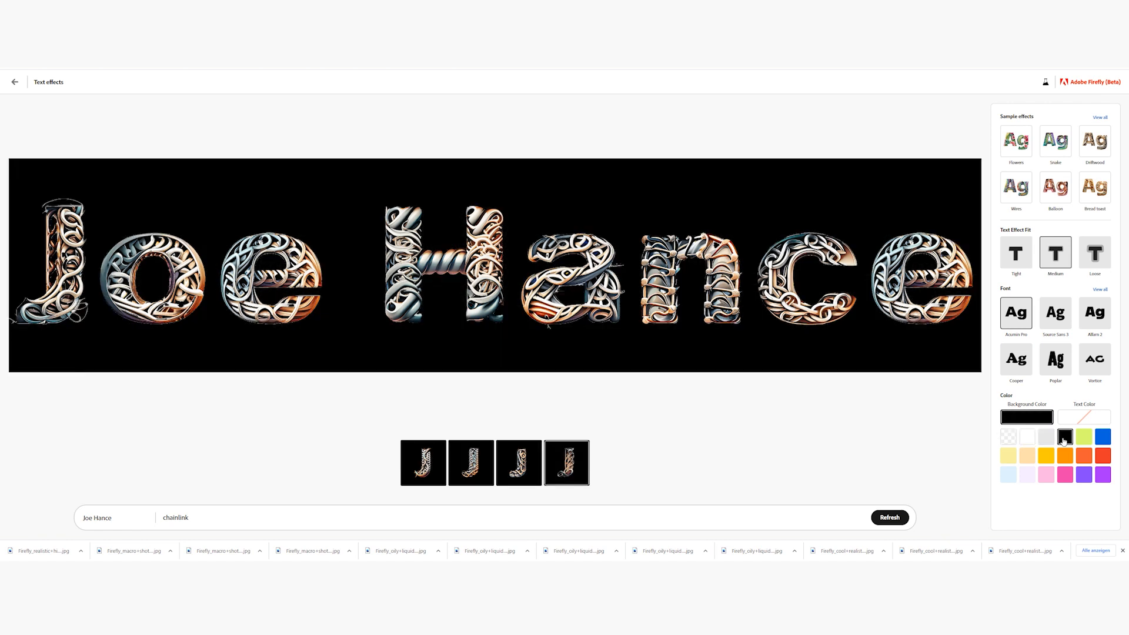
- Change the lettering font to Alfarn 2 and set the text effect fit to Loose
left_click(1053, 318)
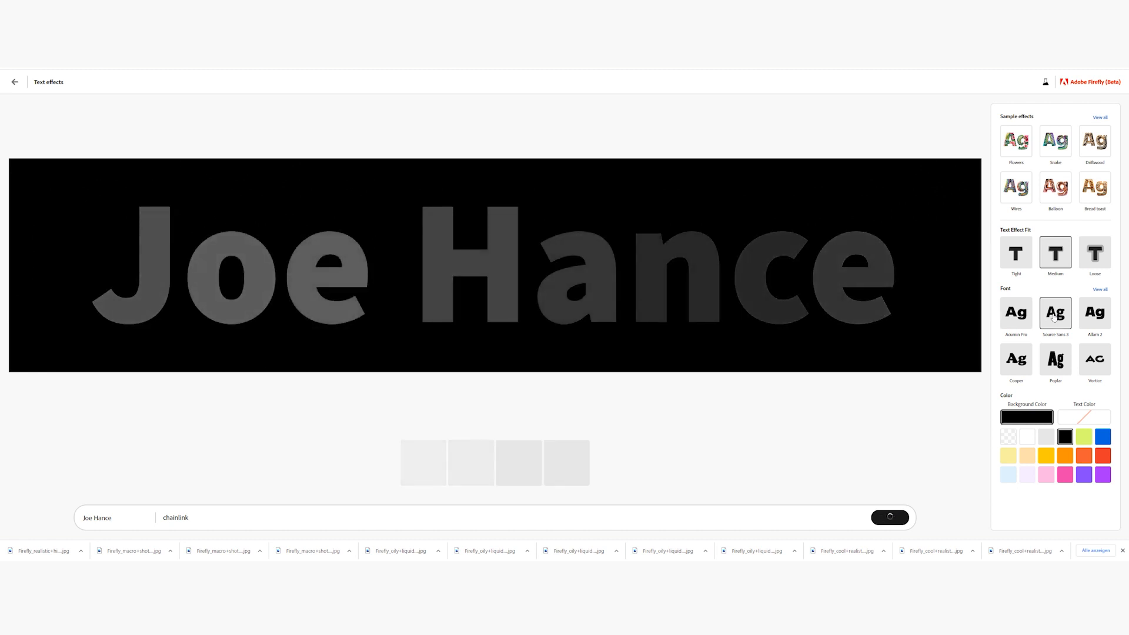
left_click(1091, 320)
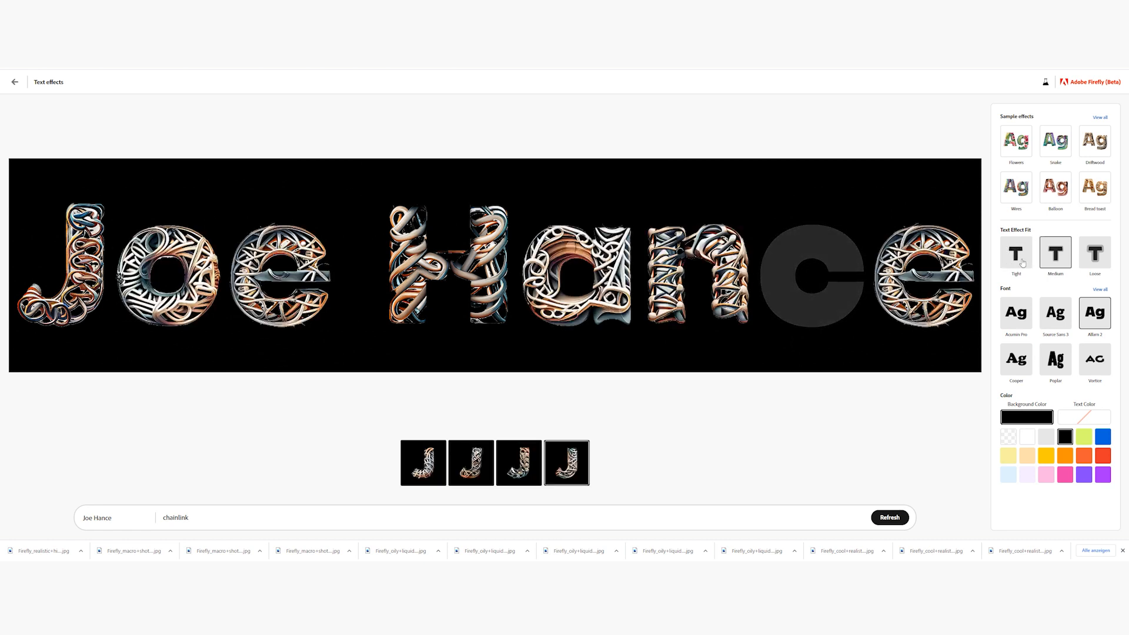
left_click(1095, 257)
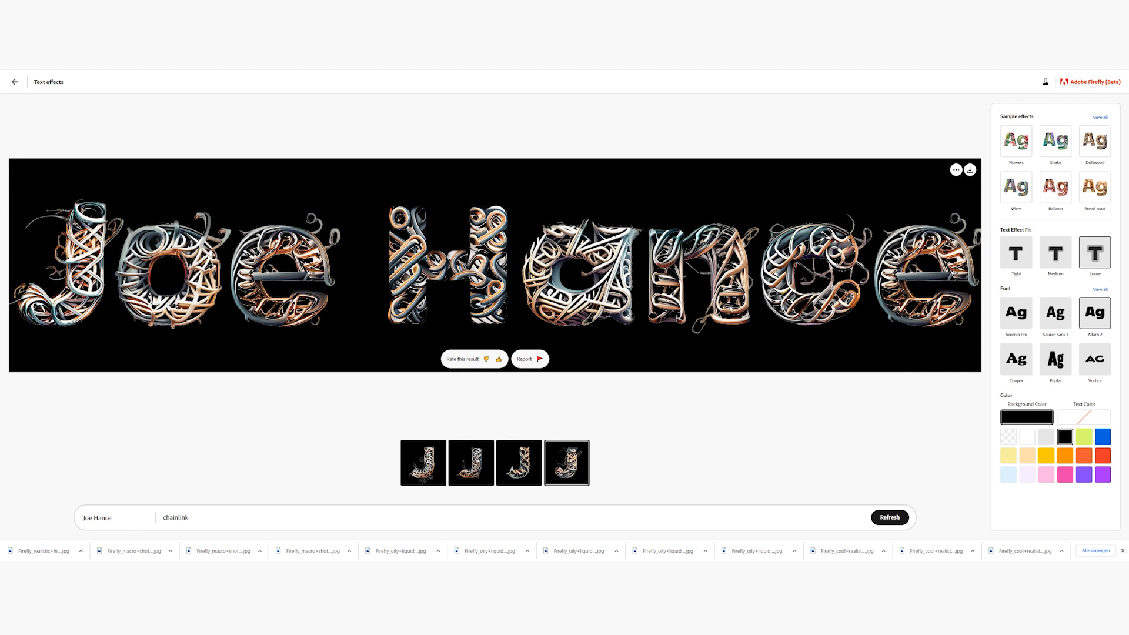
- Open the full sample effects gallery and apply the Wires effect to the name lettering
left_click(523, 476)
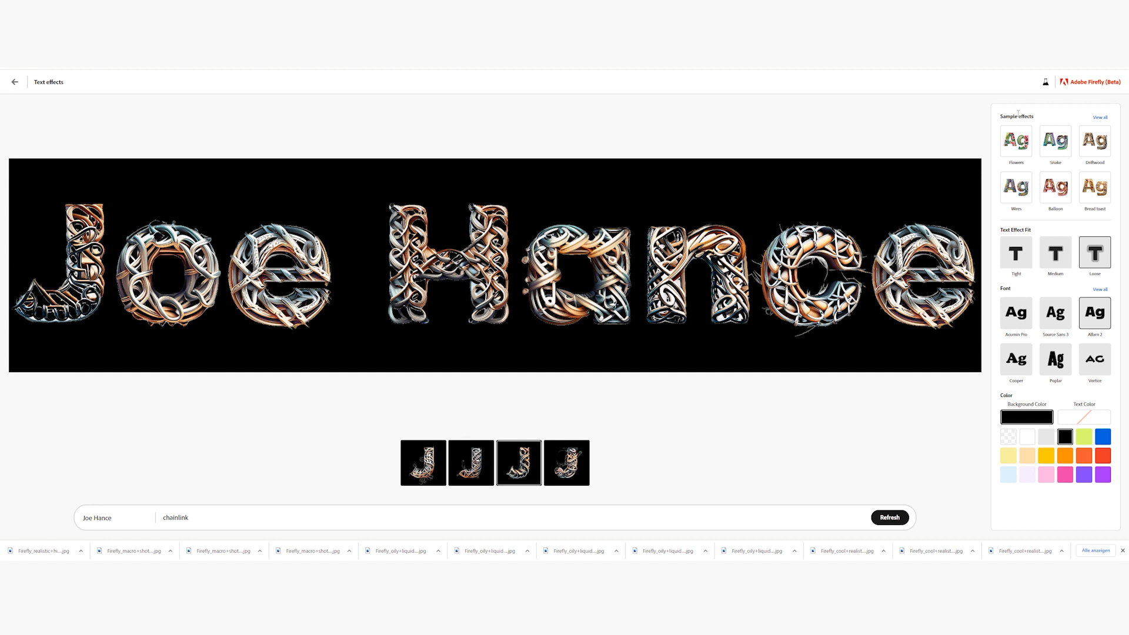
left_click(1100, 117)
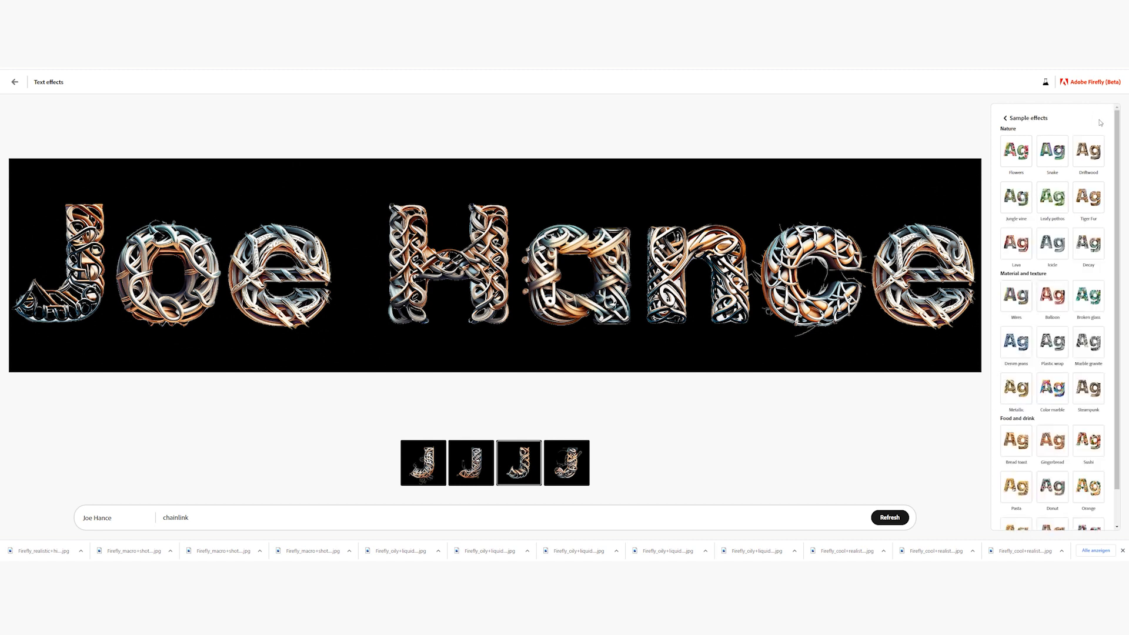
left_click(1019, 299)
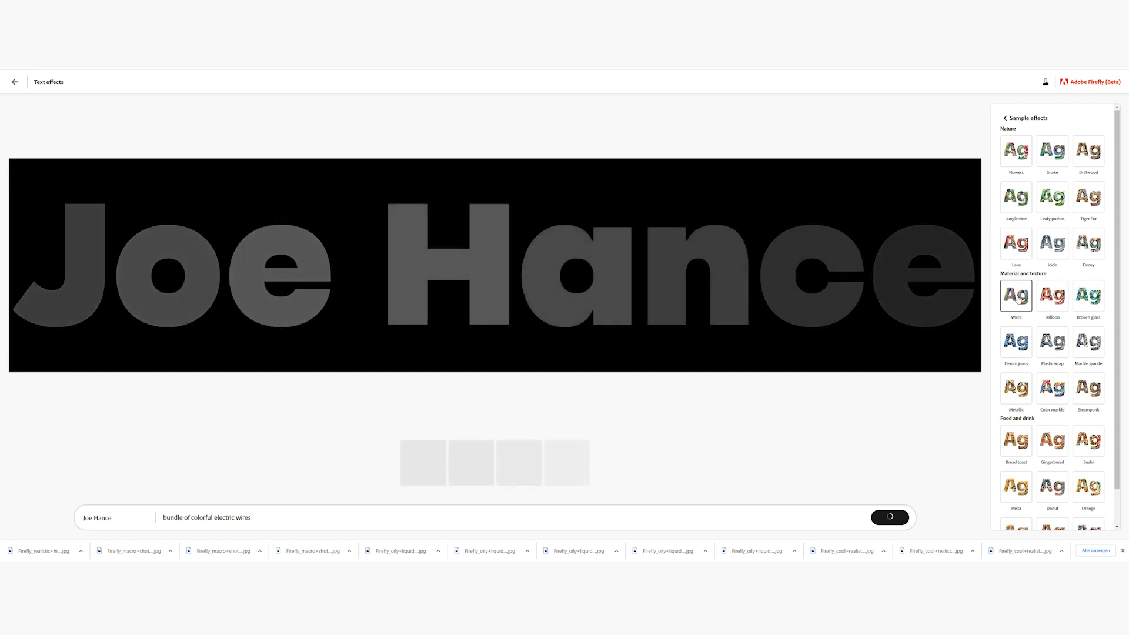
- Download the first wires lettering variation, accepting the content credentials notice
scroll(1018, 304, "down", 1)
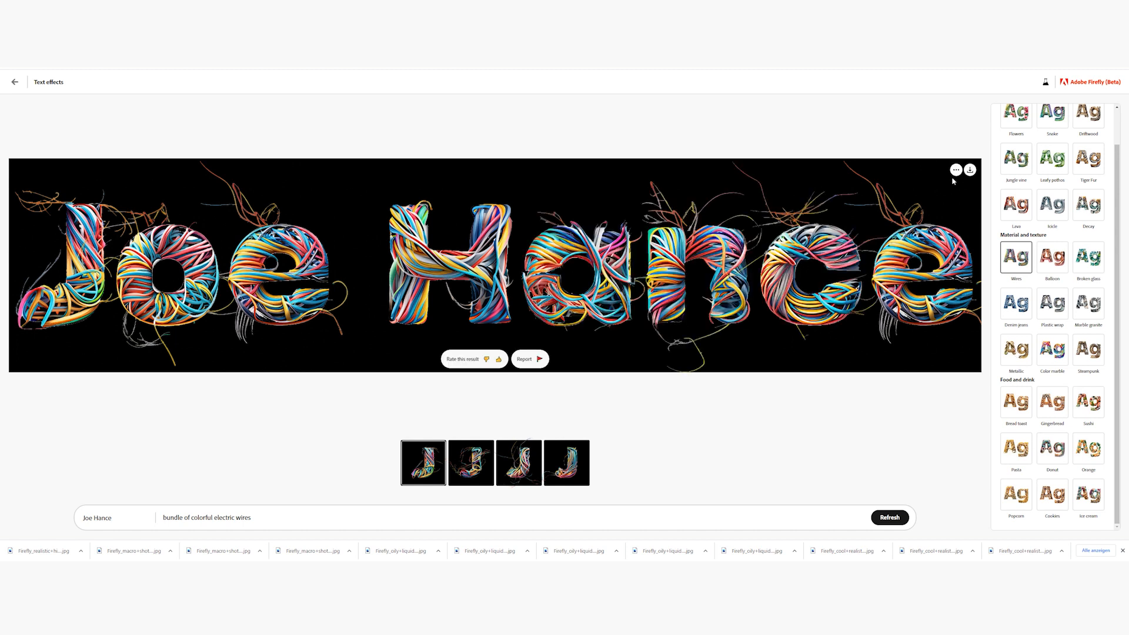
left_click(970, 170)
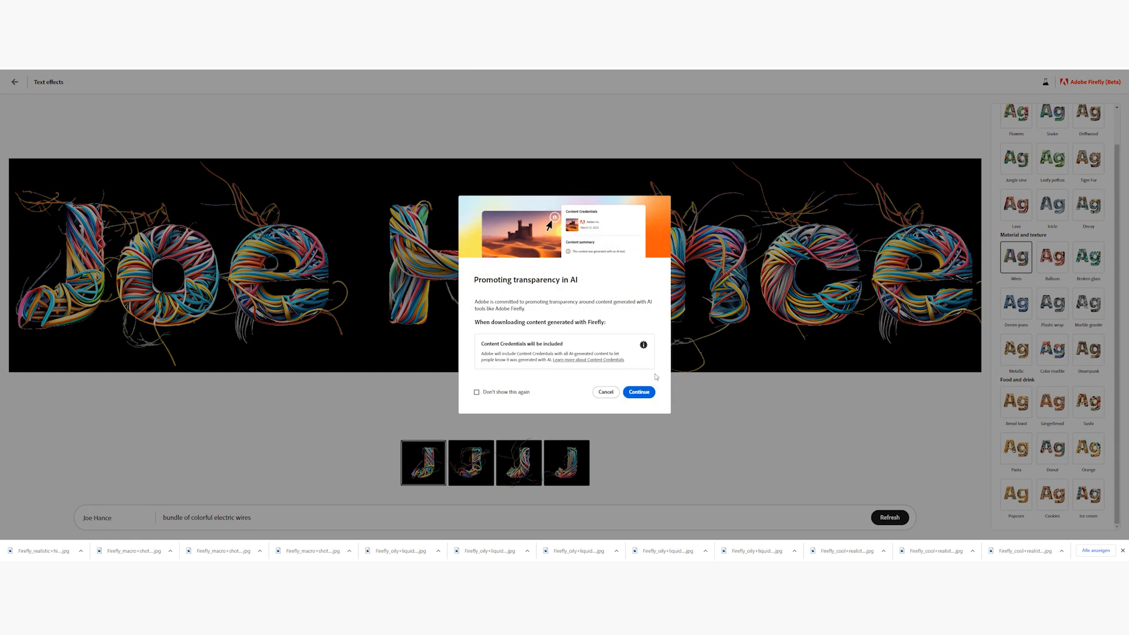
left_click(638, 393)
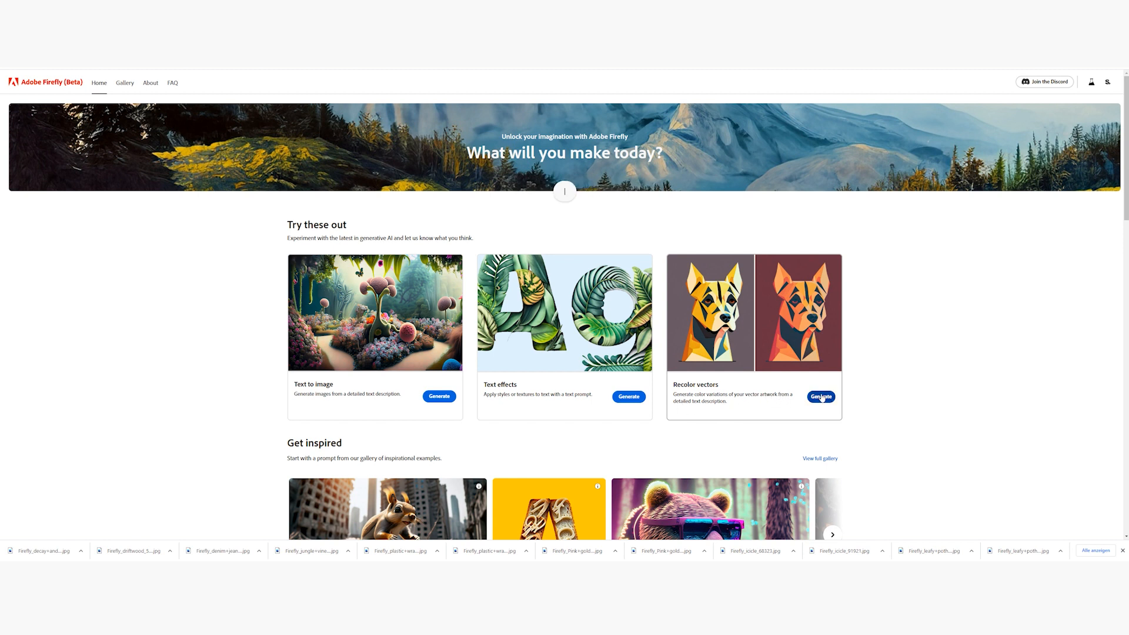
- Open Recolor vectors, choose the seated-figures sample artwork and recolor it with the prompt 'Water colors'
left_click(821, 397)
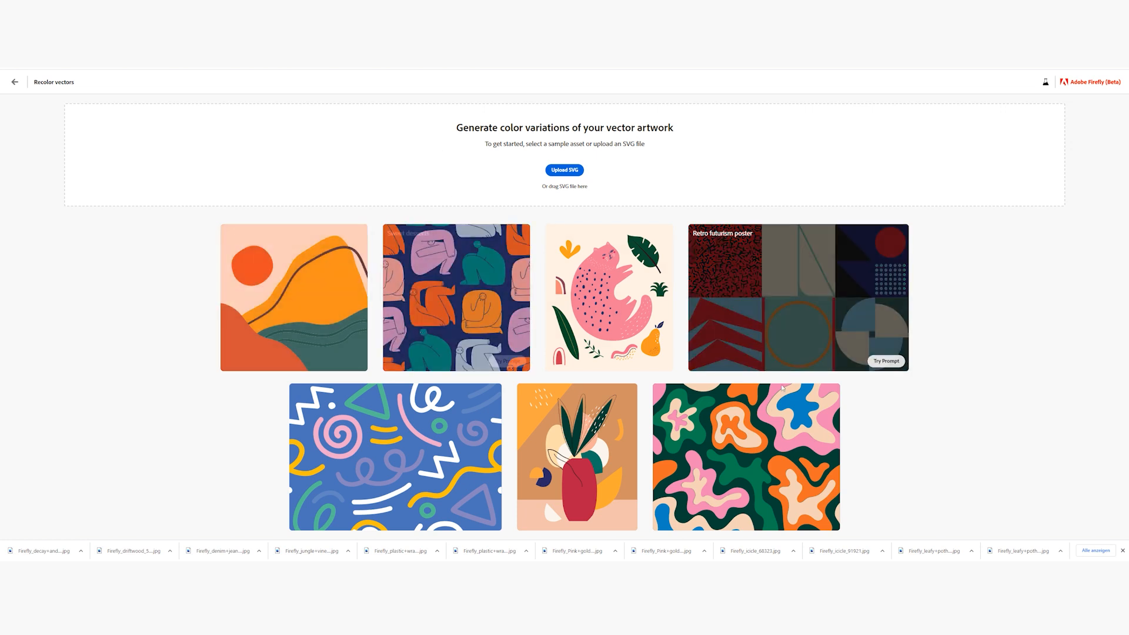
left_click(465, 287)
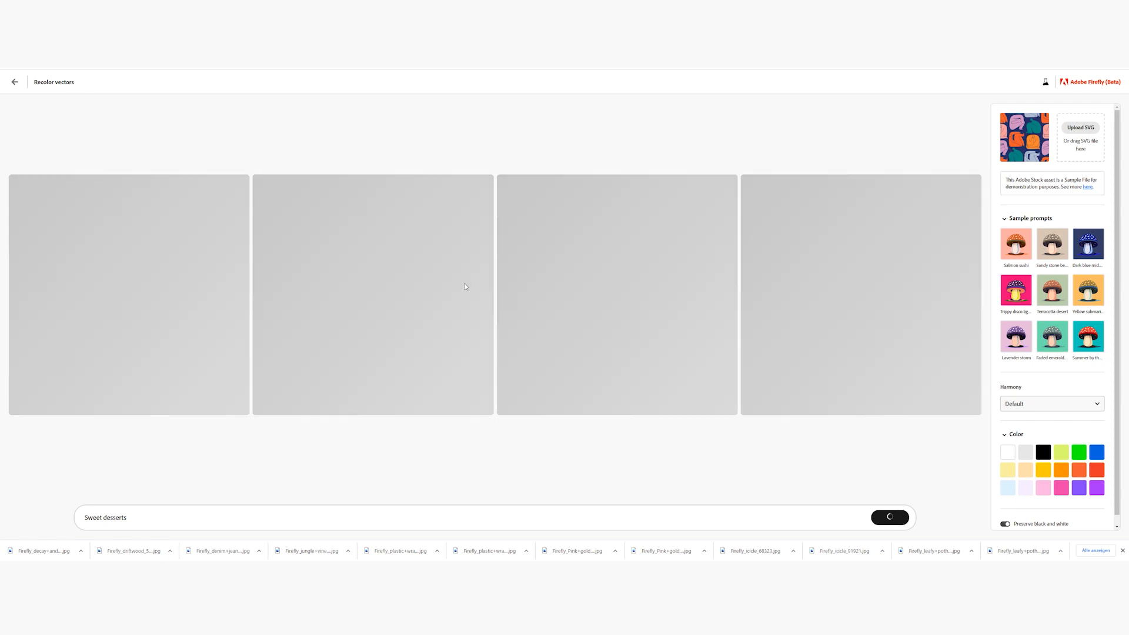
triple_click(95, 517)
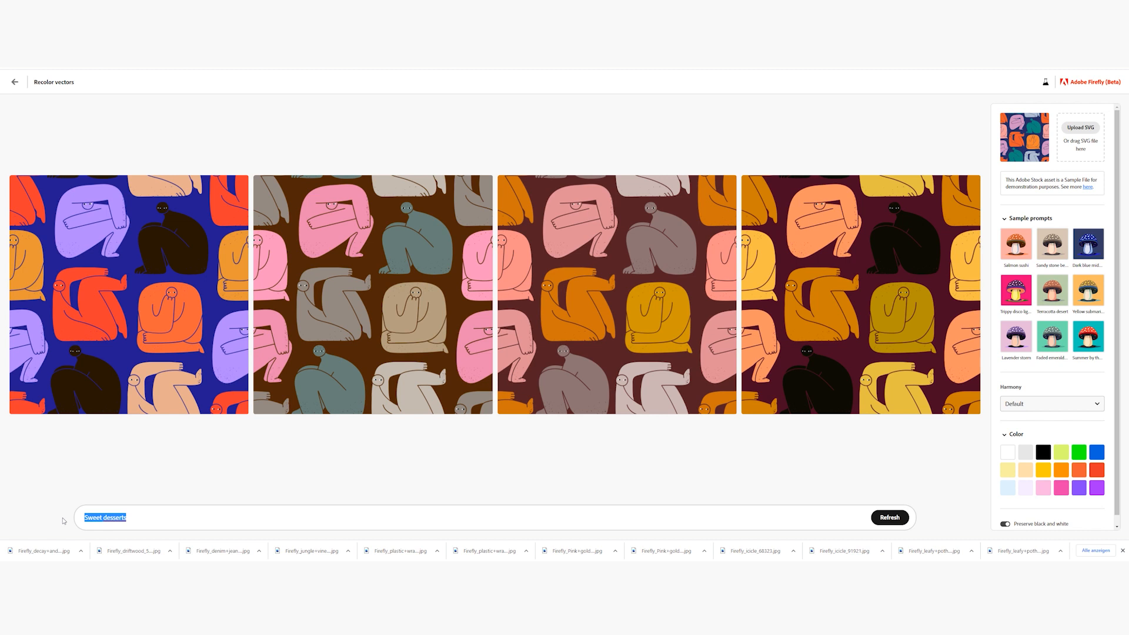
type("Coter colors")
key("Return")
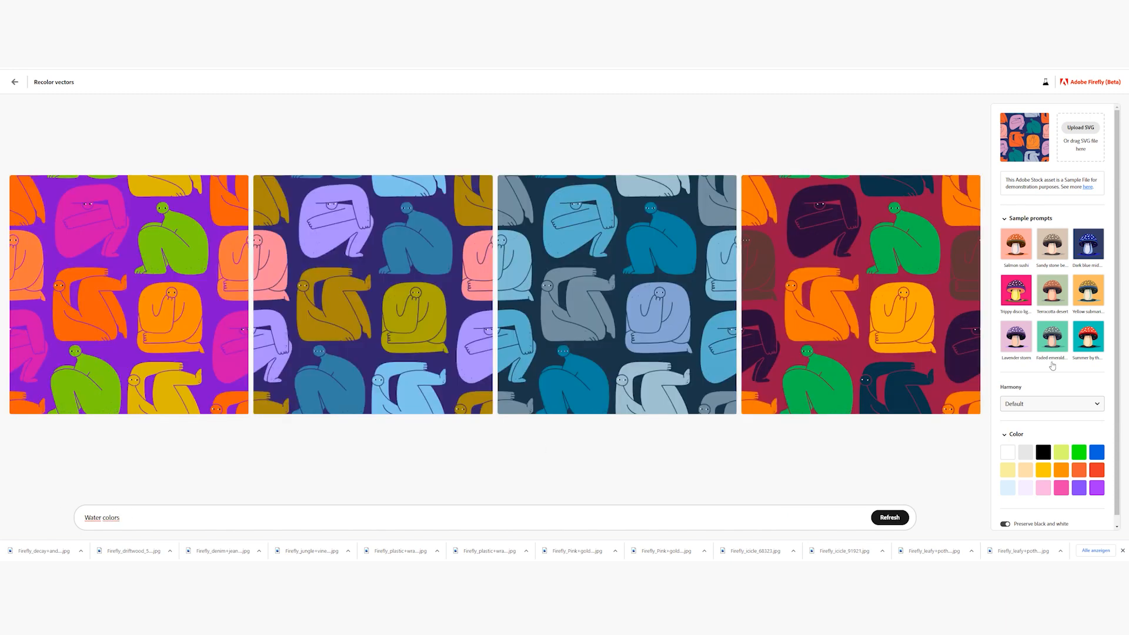
- Try the Salmon sushi, Lavender storm and Summer by the sea sample prompts on the artwork
left_click(1014, 249)
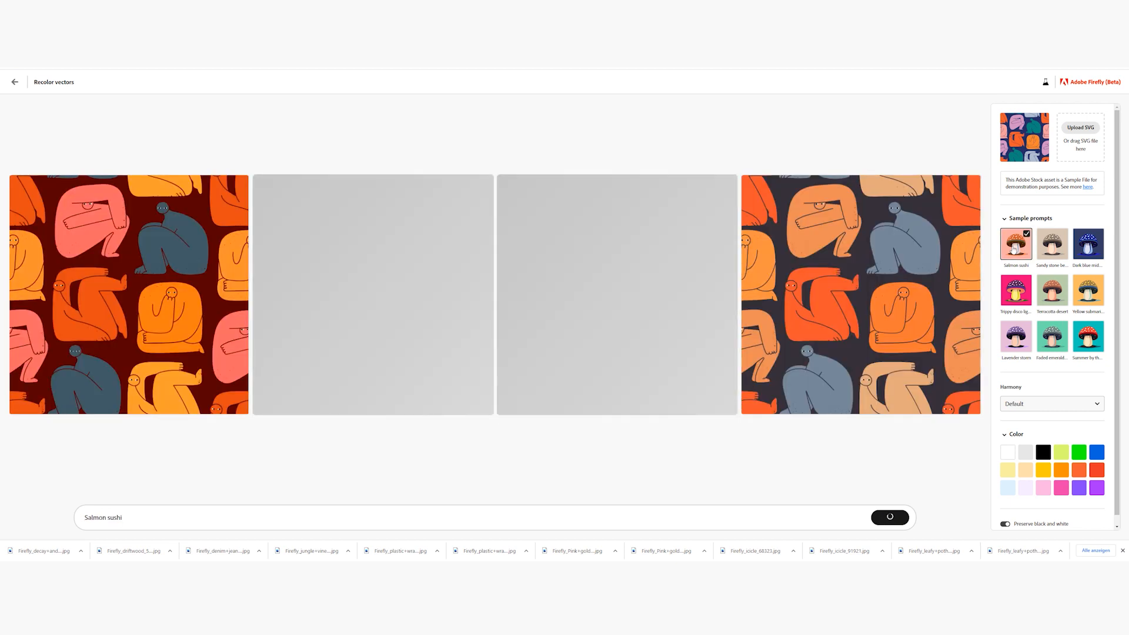
left_click(1020, 339)
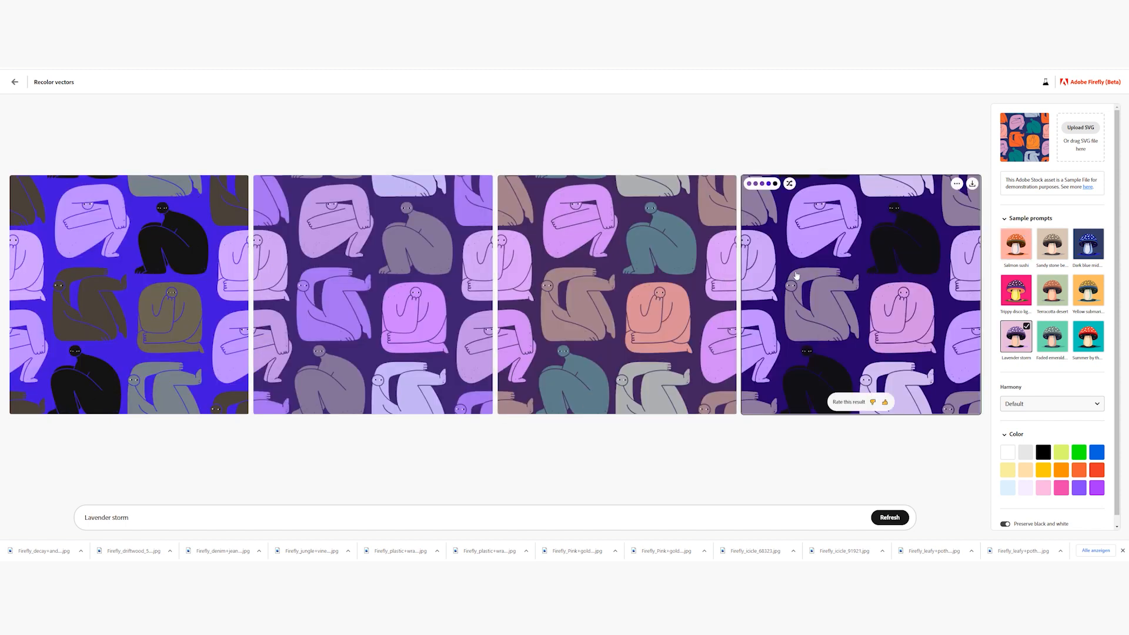
left_click(1088, 335)
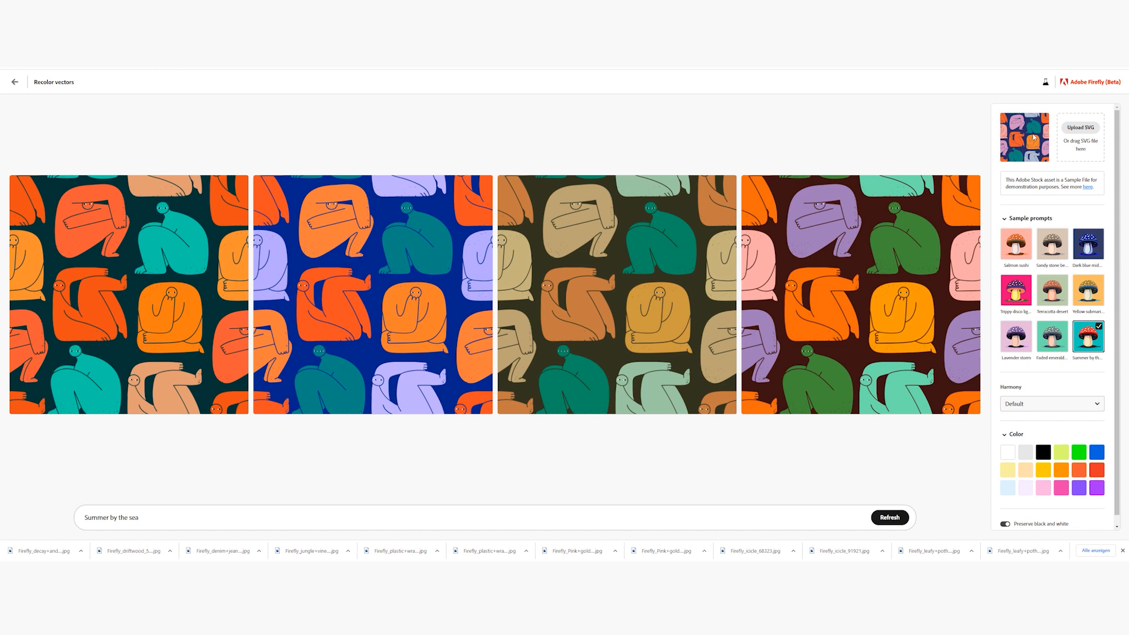
- Replace the recolor prompt with 'Warm sunny colors' and regenerate
left_click_drag(140, 517, 26, 517)
type("Warm sunny colors")
key("Return")
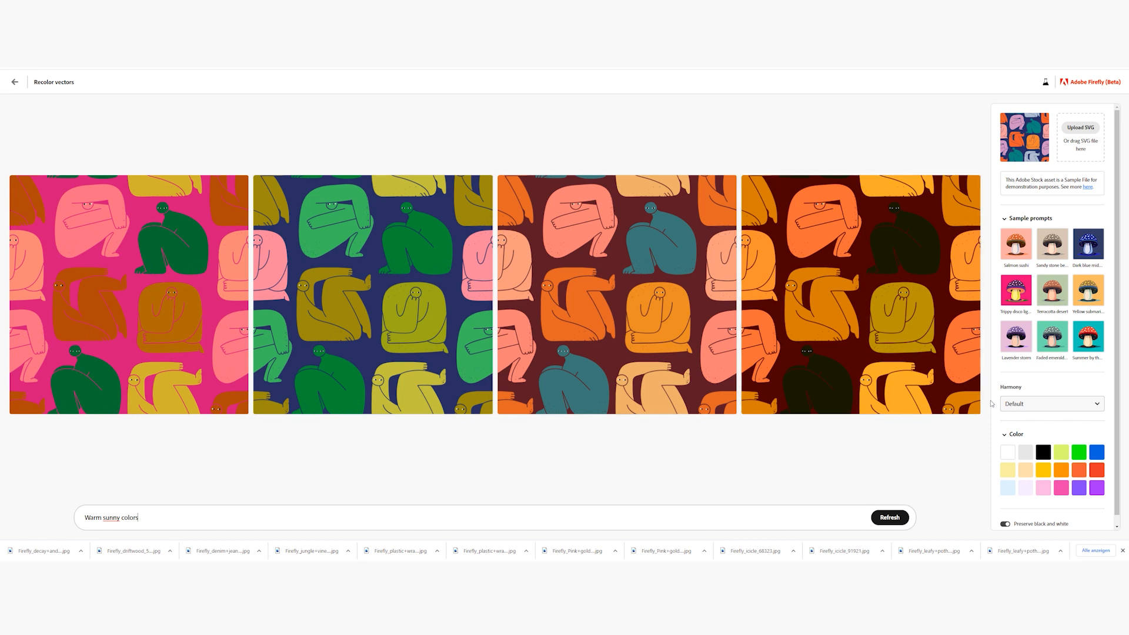
- Set the colour harmony to Triad after briefly trying Complementary
left_click(1047, 410)
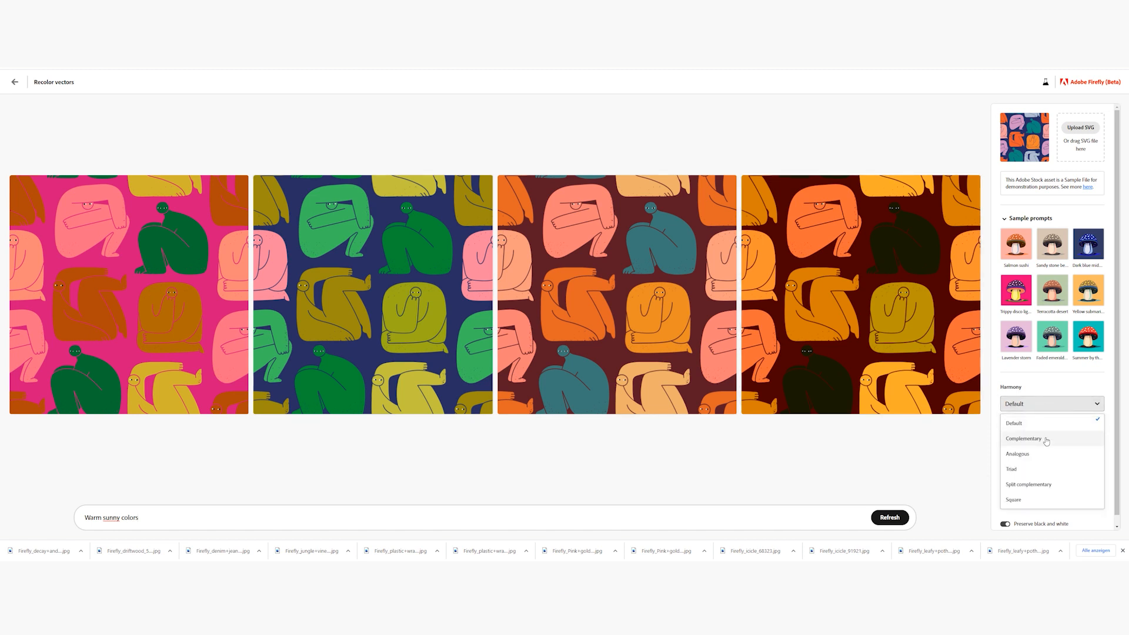
left_click(1047, 438)
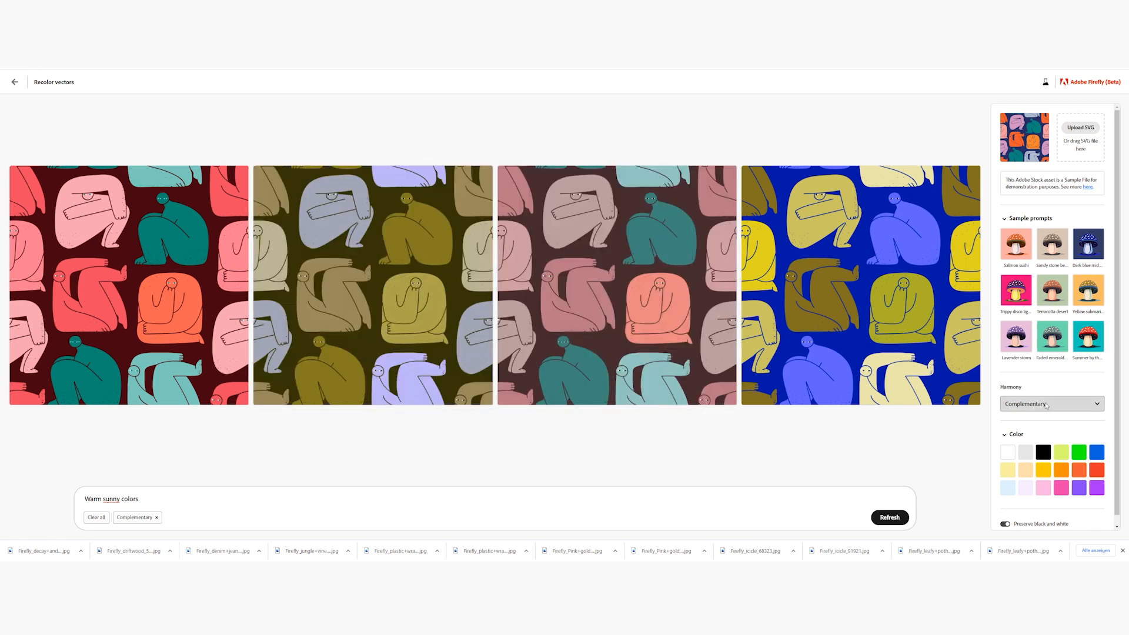
left_click(1046, 405)
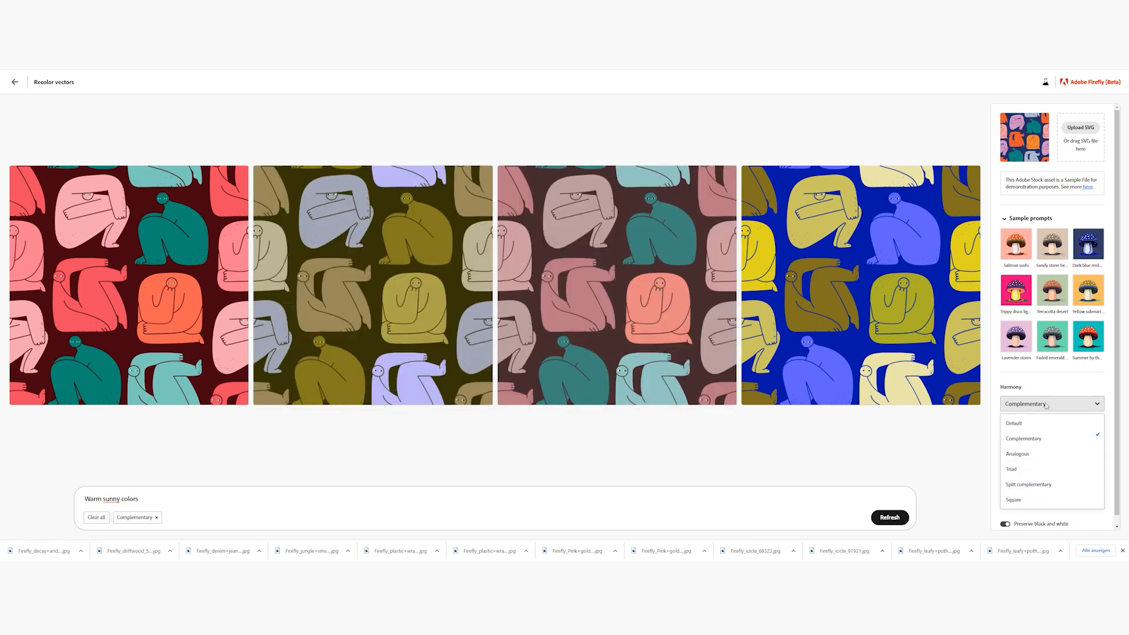
left_click(1030, 470)
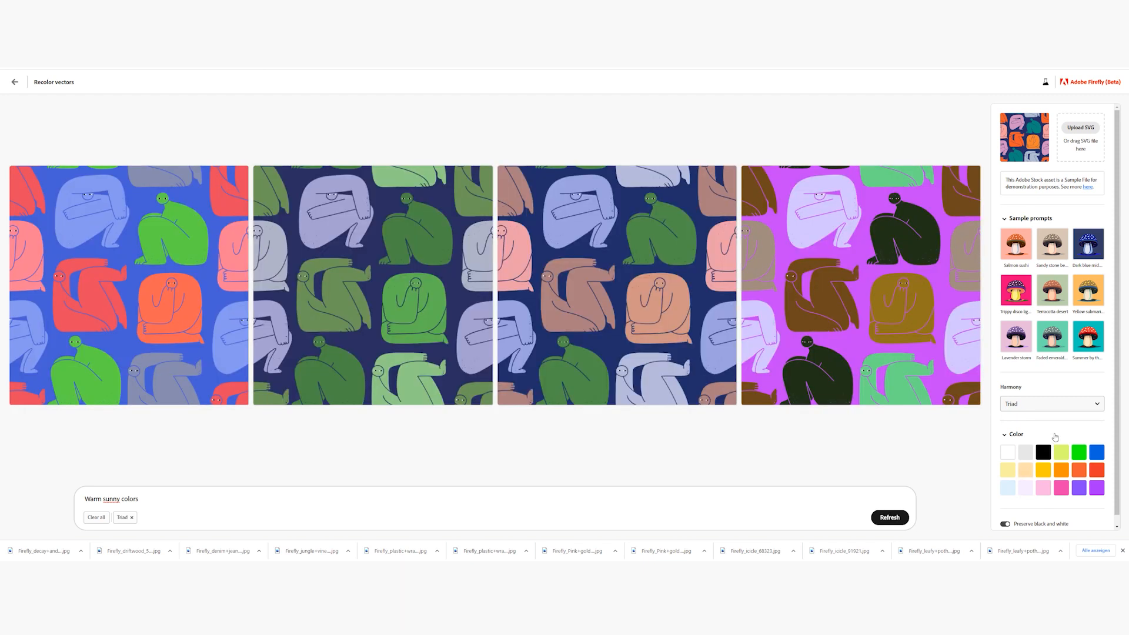
- Add Green, Blue violet and Cerise as colours for the recolor variations
left_click(1084, 457)
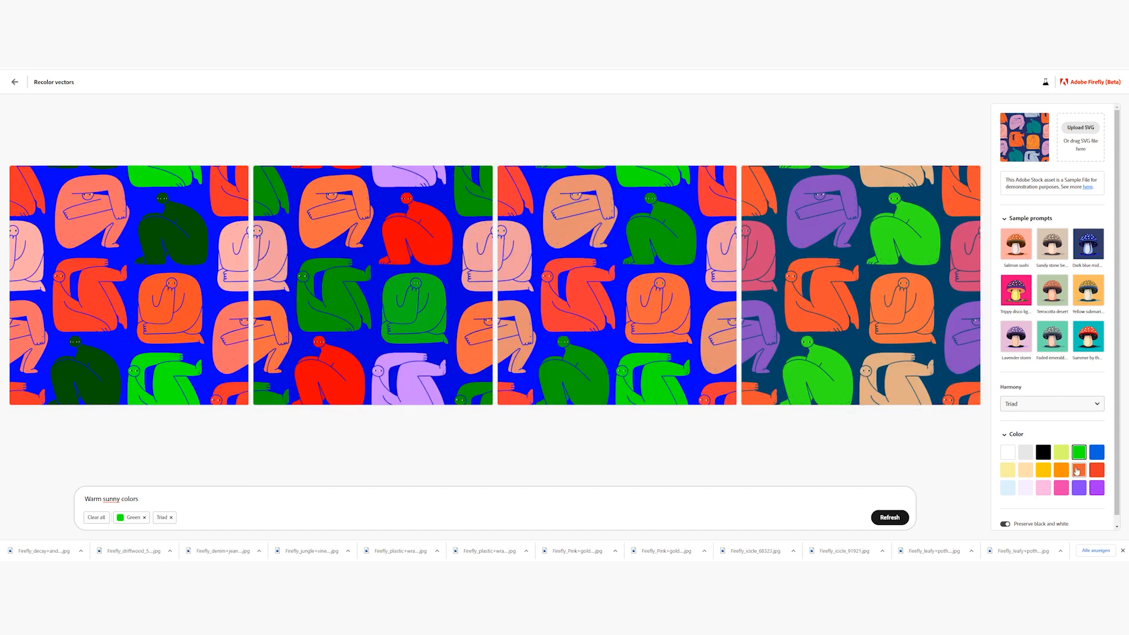
left_click(1080, 488)
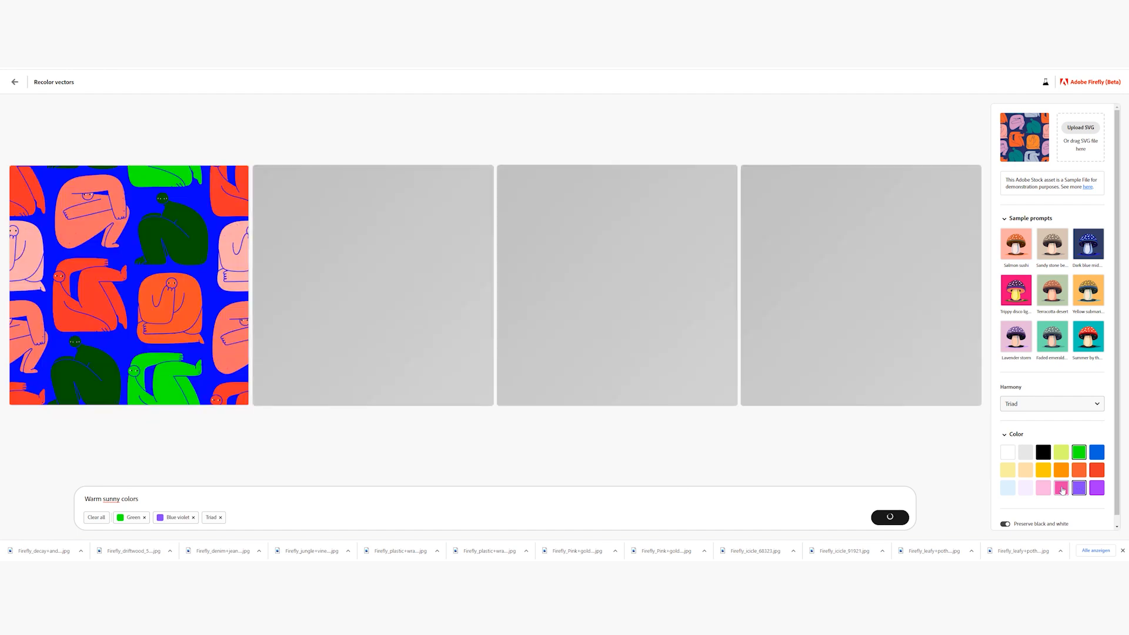
left_click(1062, 488)
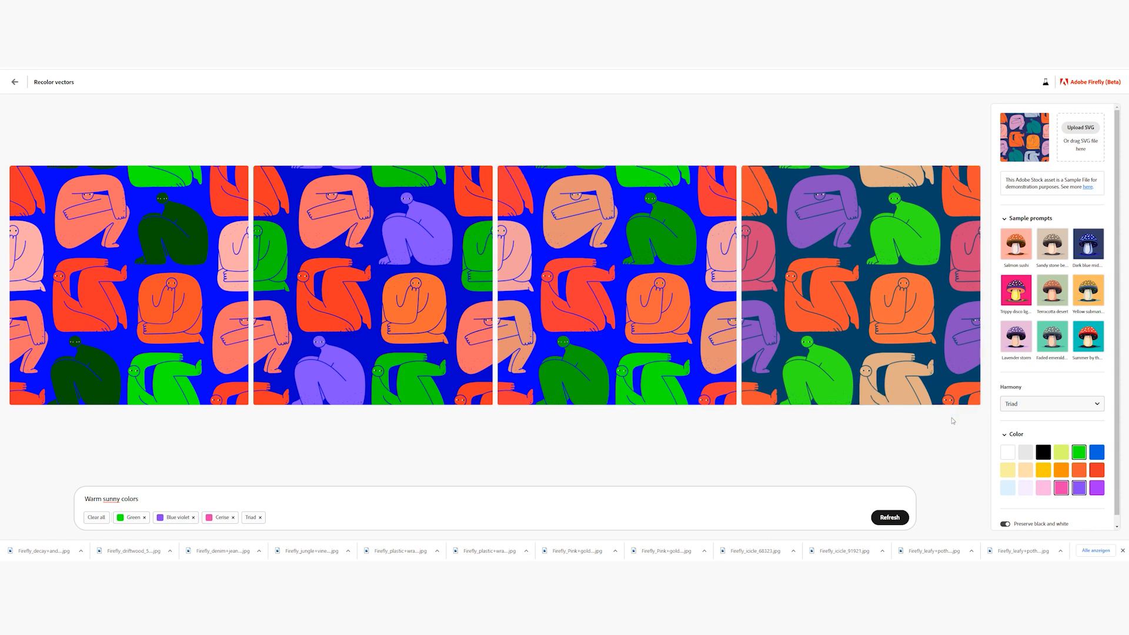
- Return to the Firefly home page and browse the In exploration features further down
left_click(14, 82)
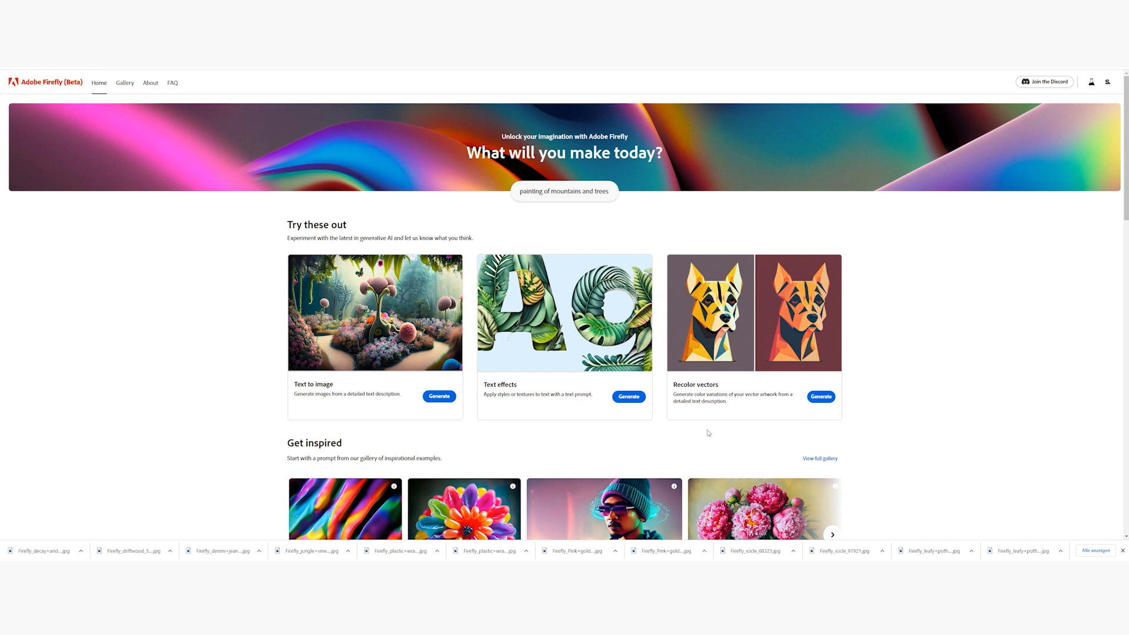
scroll(847, 337, "down", 3)
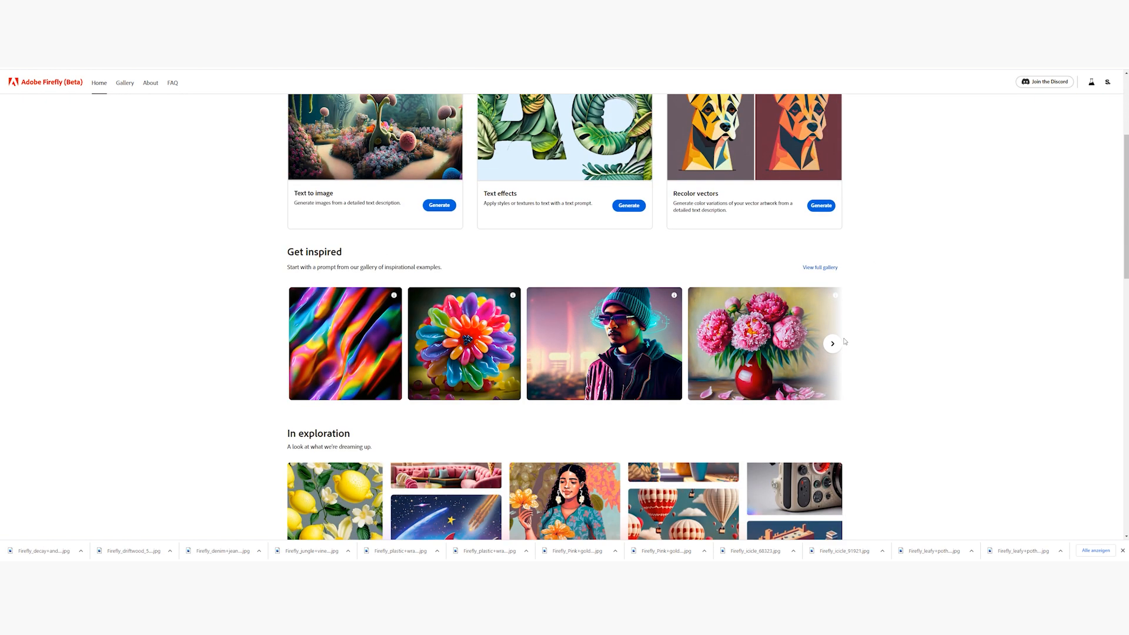
scroll(611, 306, "down", 4)
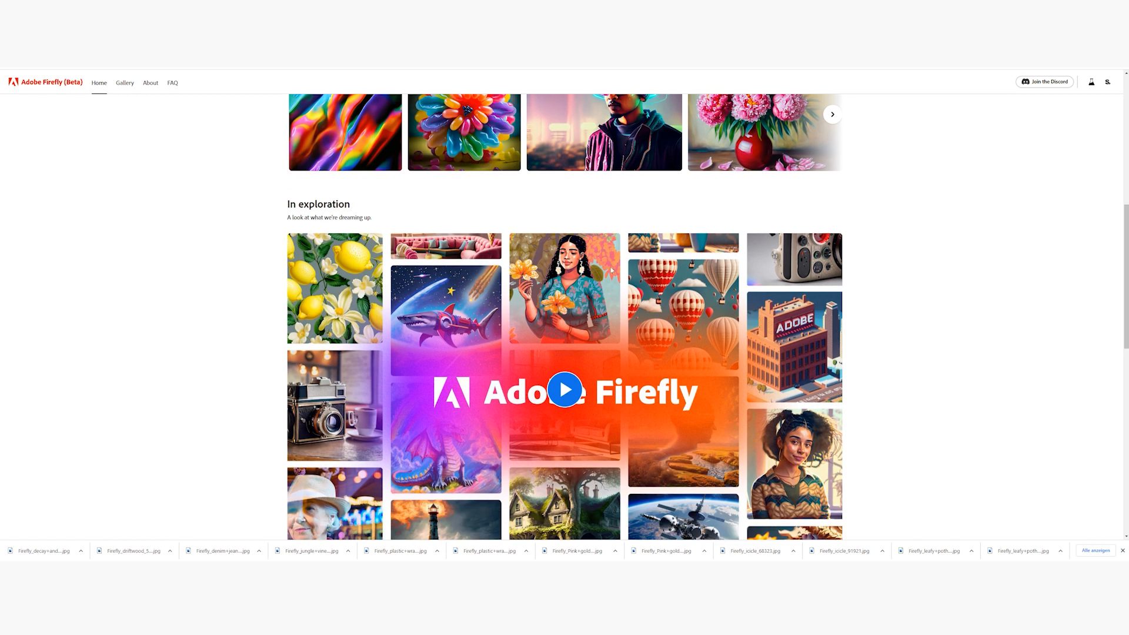
scroll(610, 271, "down", 4)
scroll(610, 270, "down", 3)
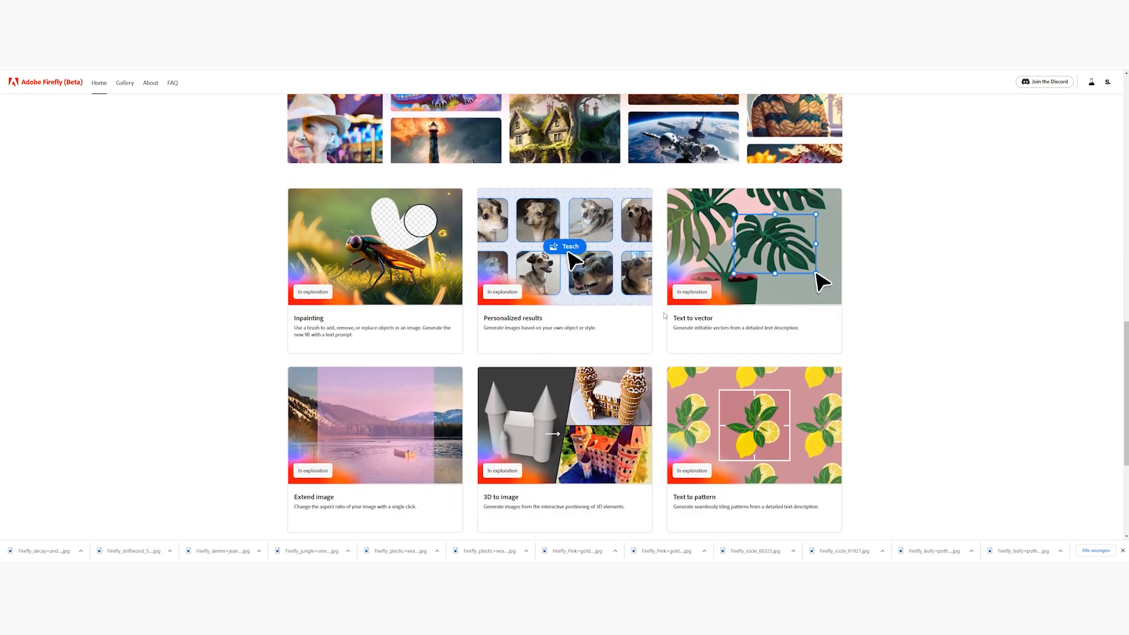
scroll(757, 313, "down", 3)
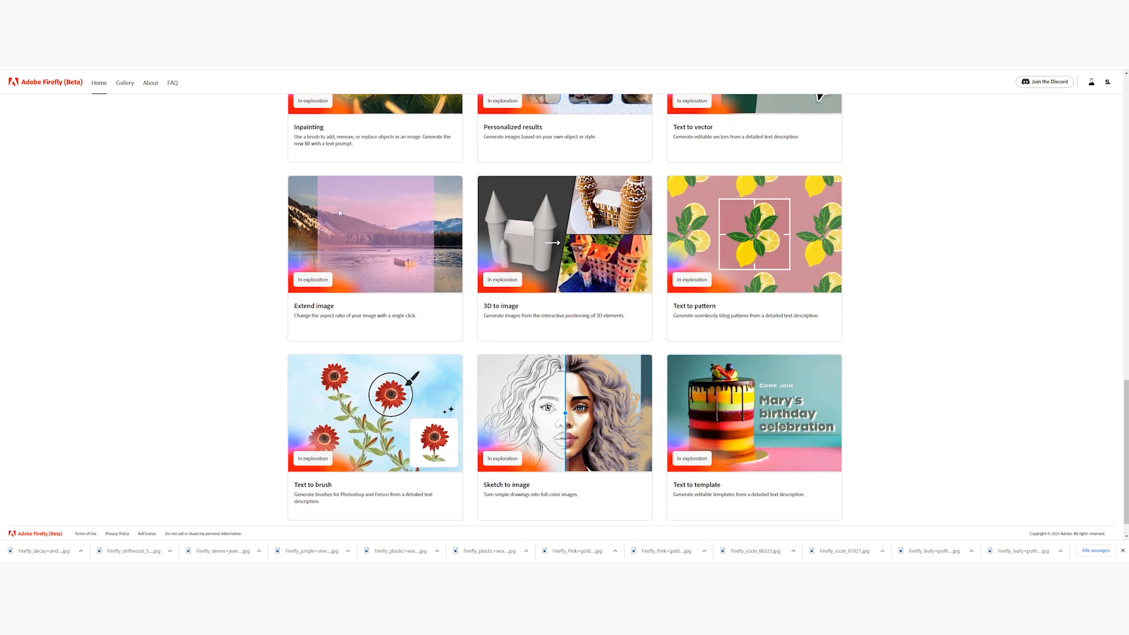
scroll(772, 413, "down", 1)
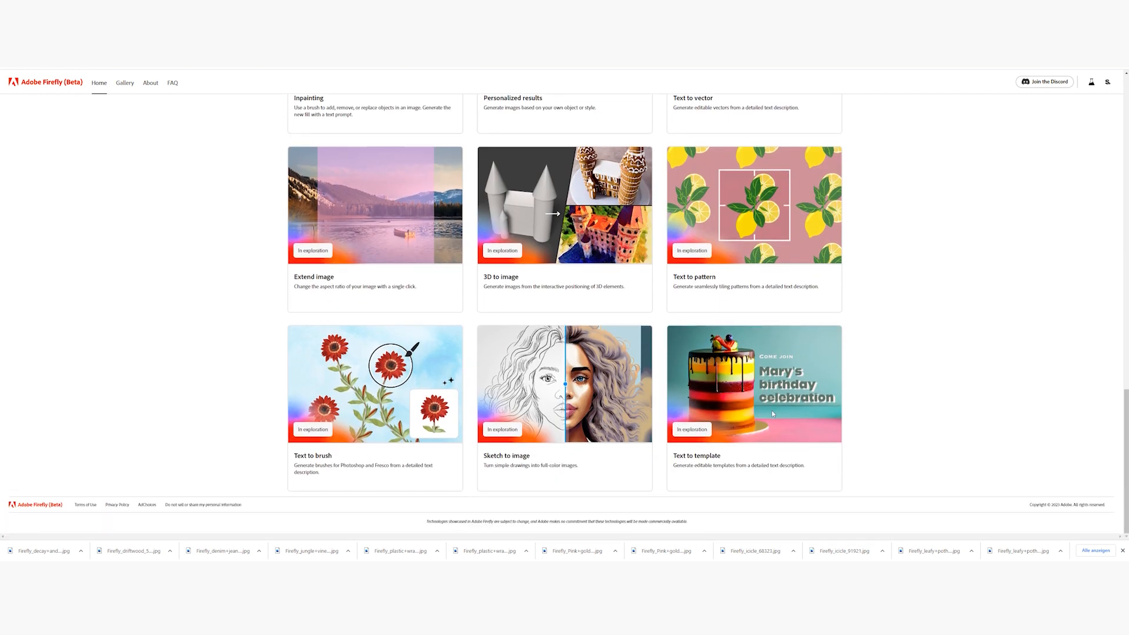